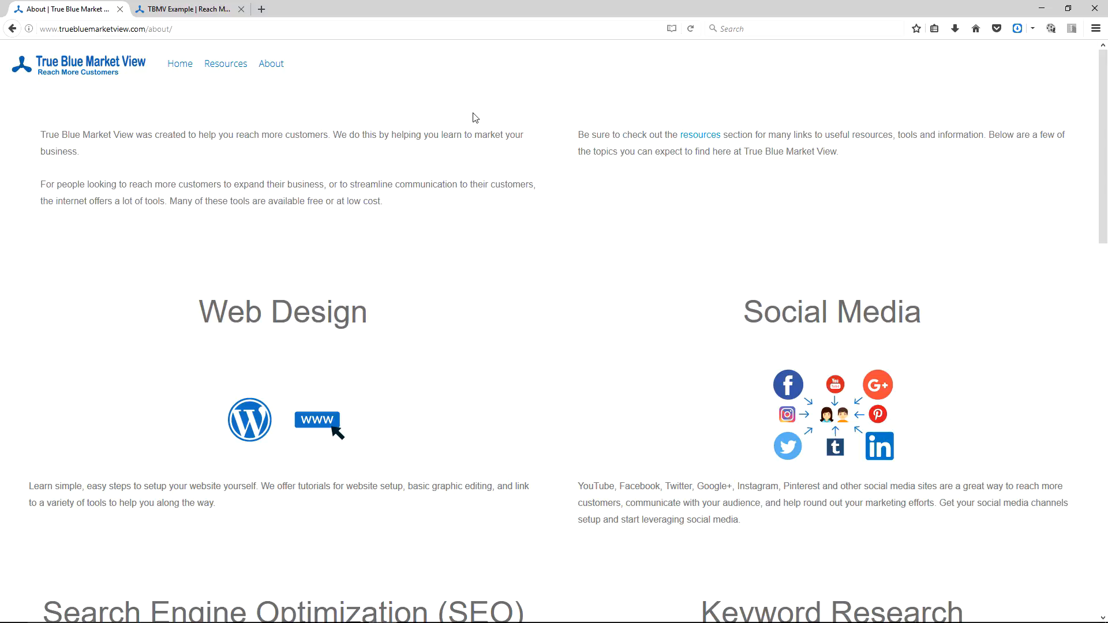
Scroll through the existing About page on the reference site to review its layout and content.
scroll(475, 104, down, 5)
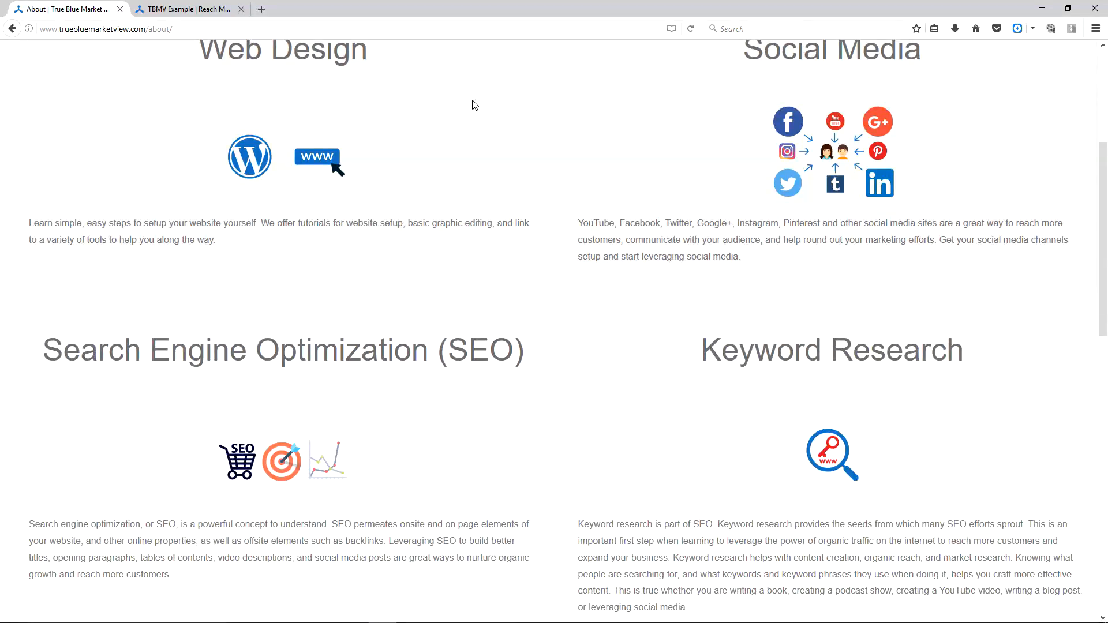
scroll(475, 104, down, 6)
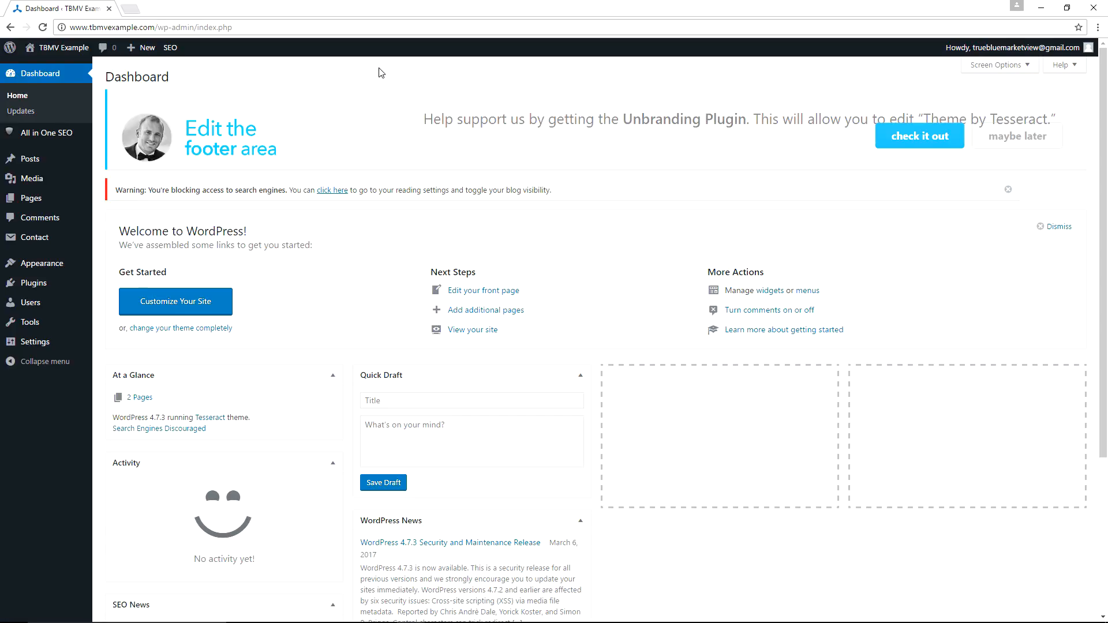
Create a new WordPress page titled About.
mouse_move(30, 198)
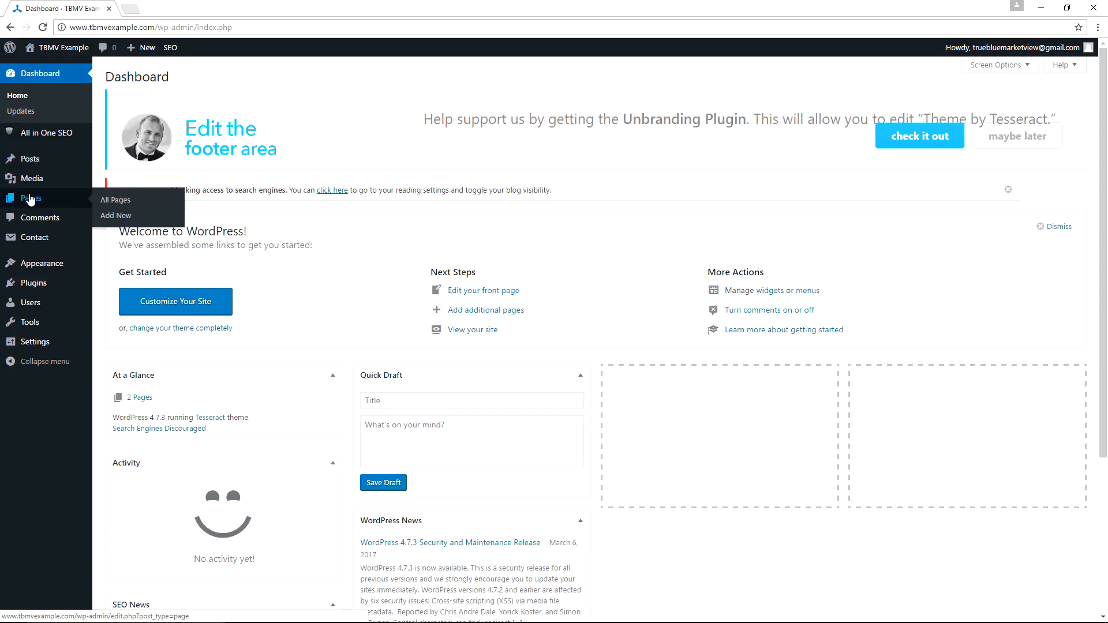
click(110, 216)
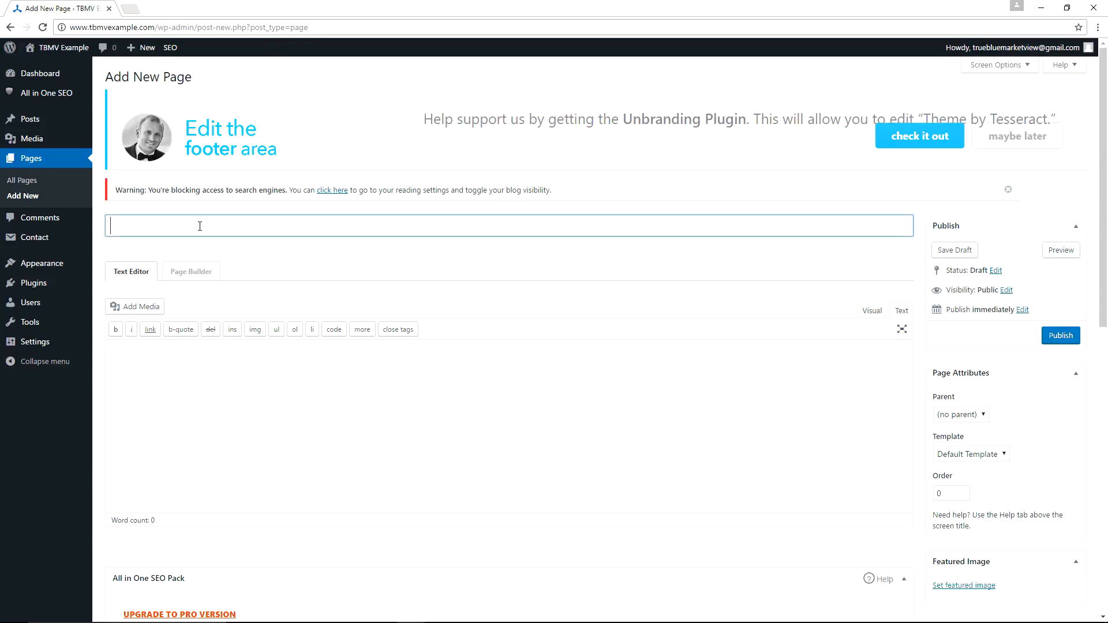
text(About)
Set the page's template to Full Width Page.
scroll(675, 230, down, 2)
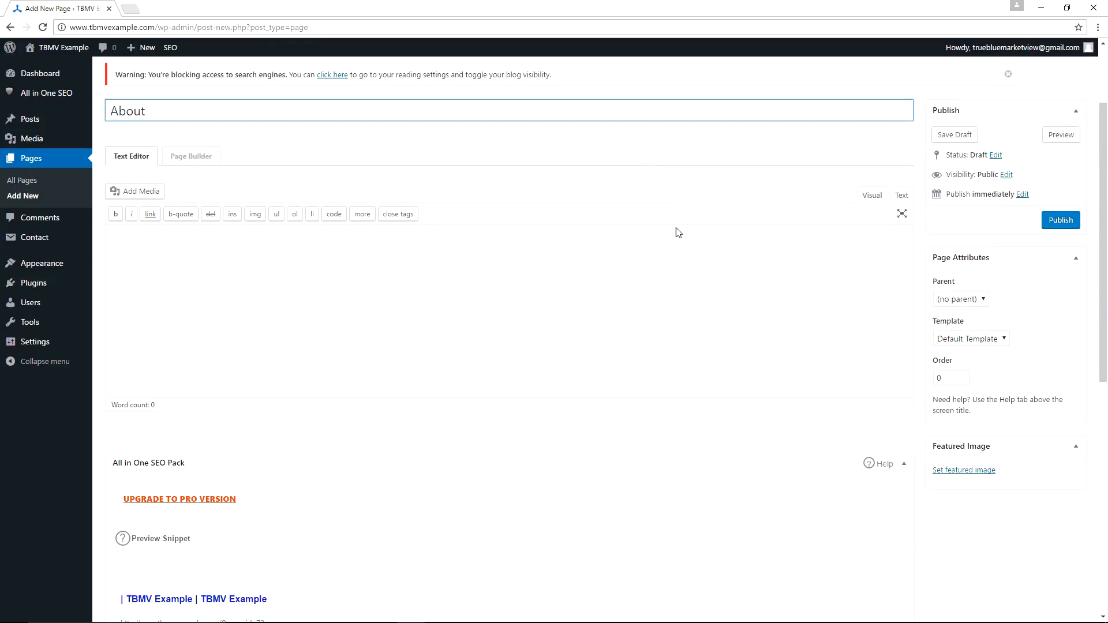
click(990, 339)
click(987, 365)
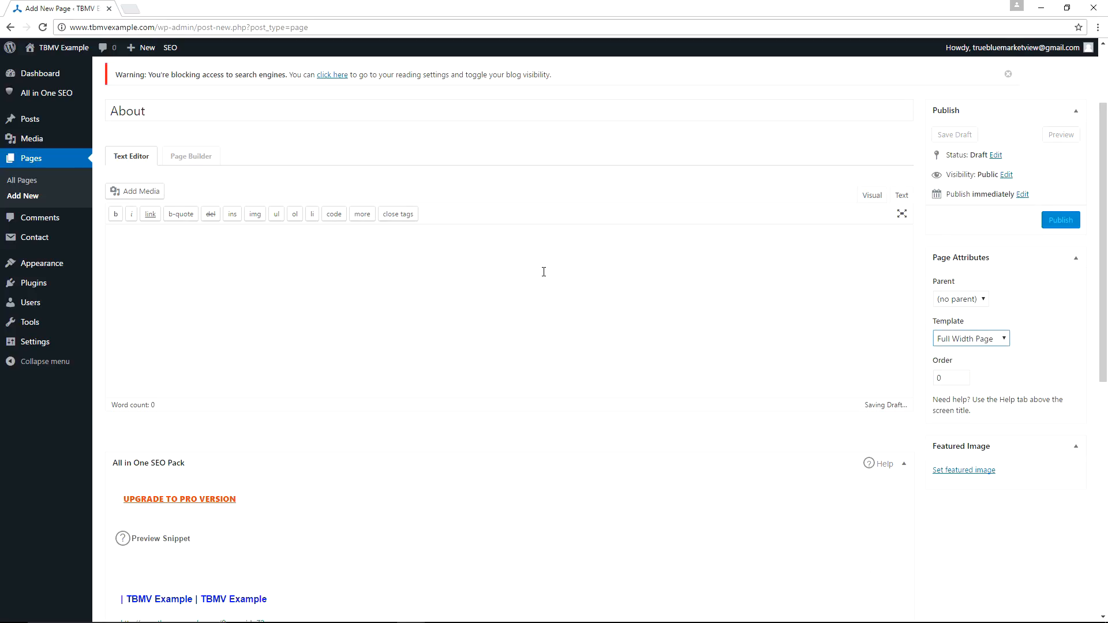
Open the page in Page Builder and dismiss the layout templates dialog.
scroll(543, 271, down, 2)
scroll(544, 271, up, 4)
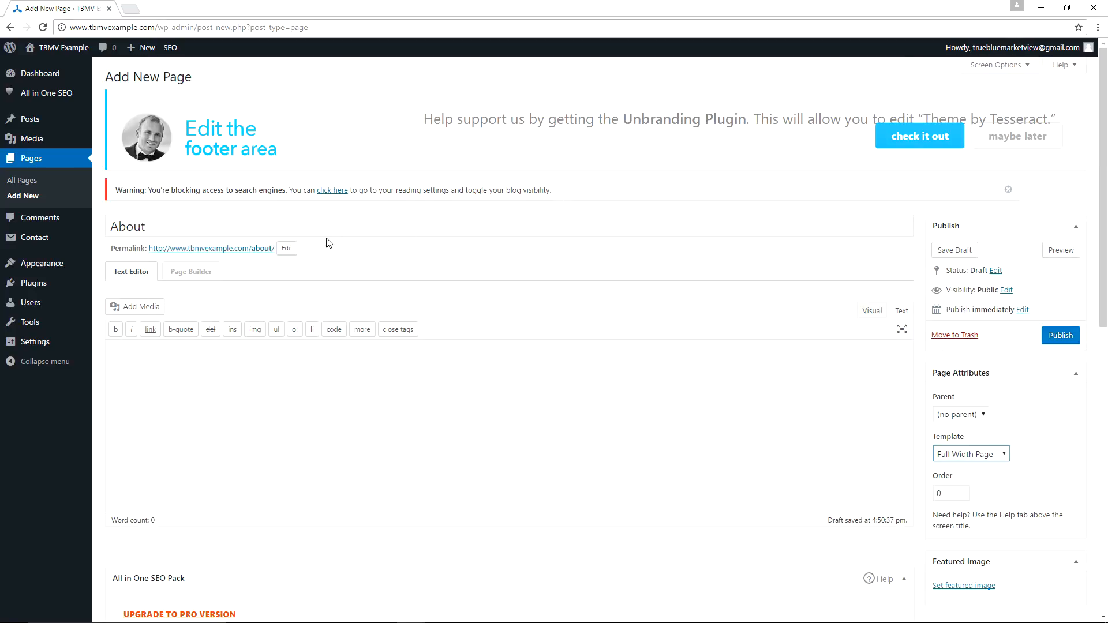
click(202, 272)
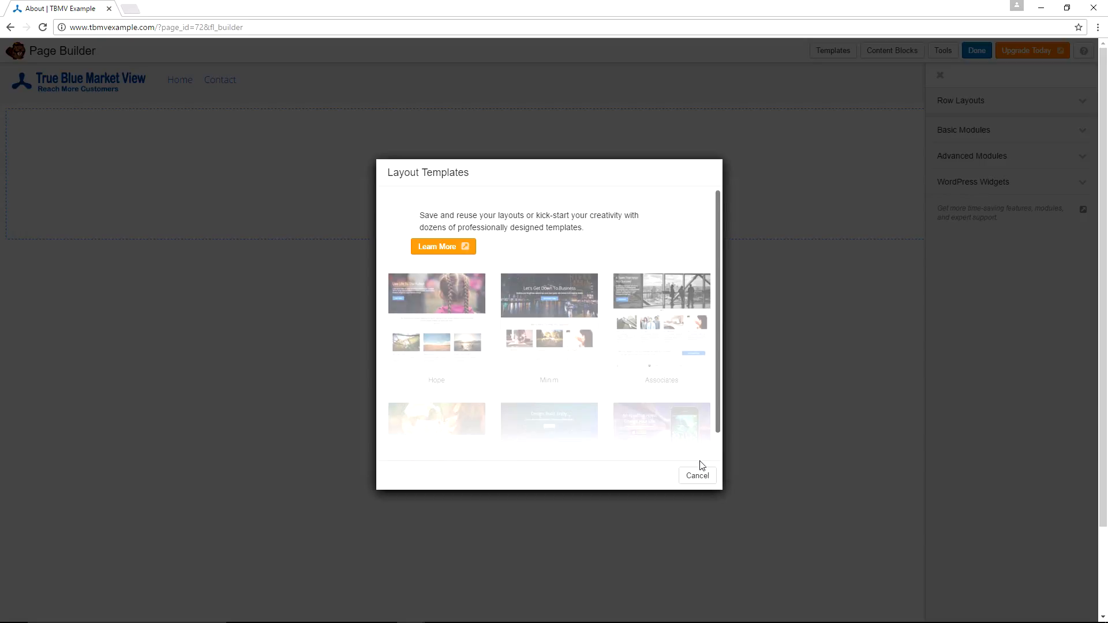
click(699, 476)
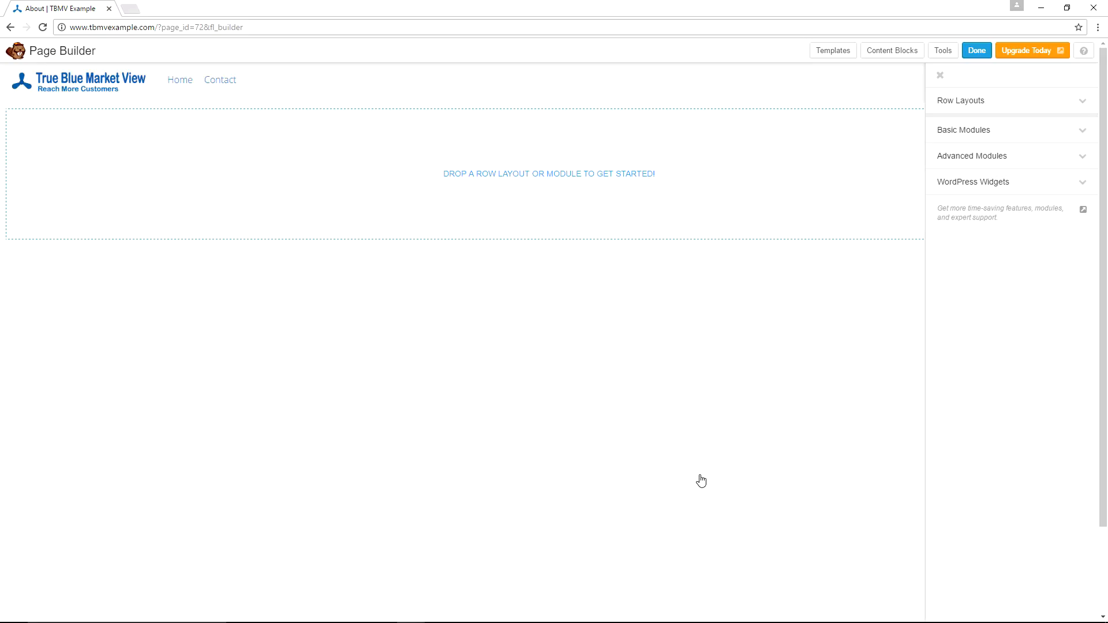
Add a 2 Columns row layout to the empty page.
click(963, 101)
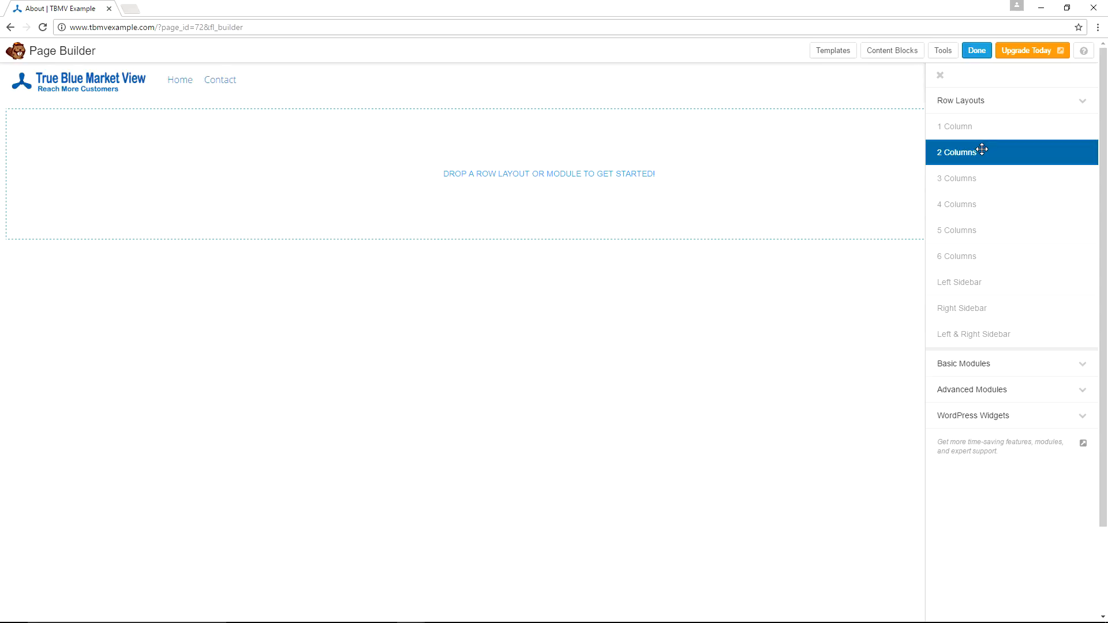
drag(982, 149, 462, 164)
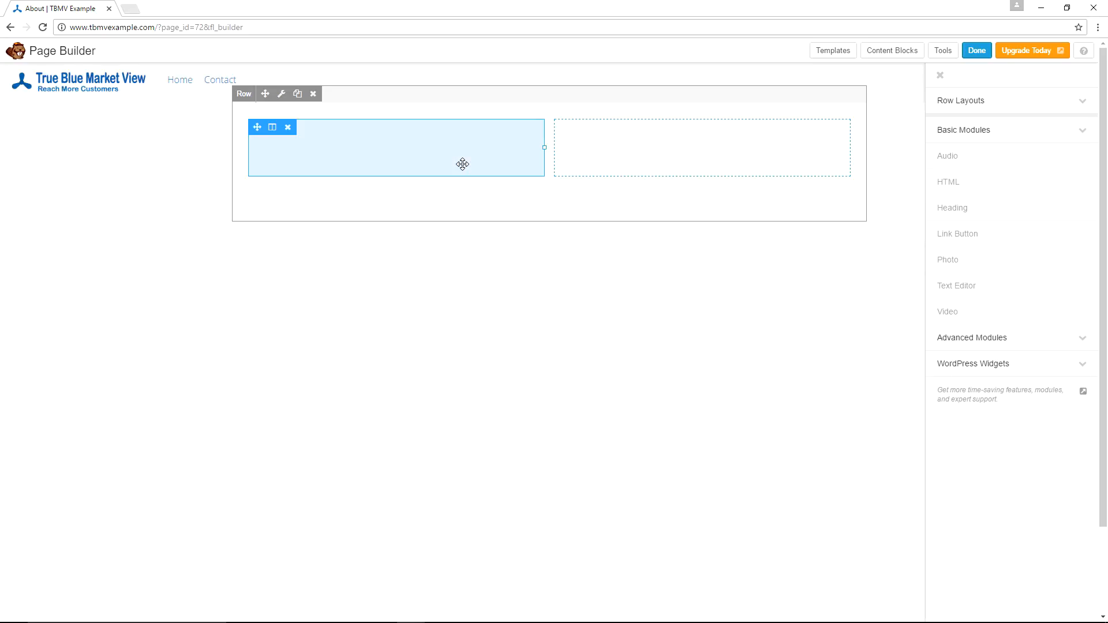
Open the row settings and set both Width and Content Width to Full Width.
click(282, 94)
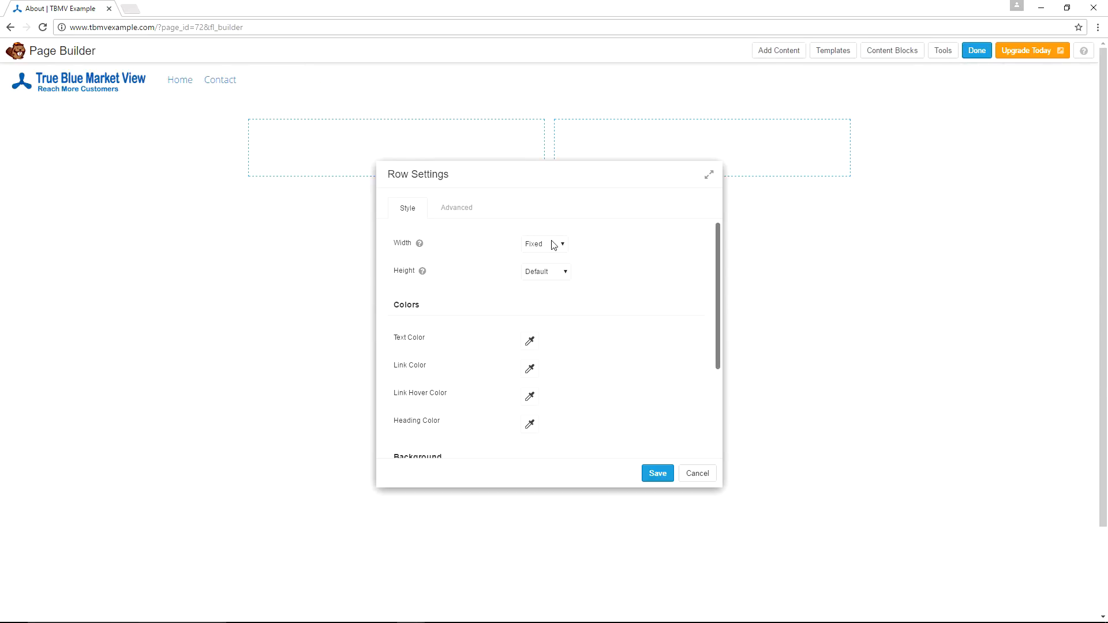
click(554, 242)
click(557, 266)
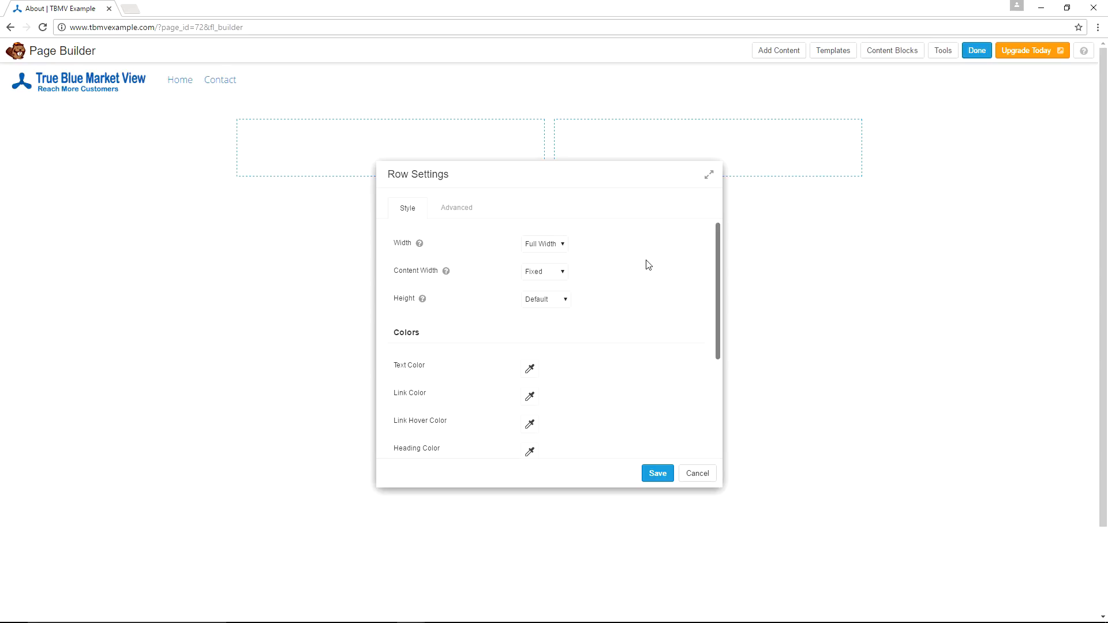
click(562, 272)
click(541, 295)
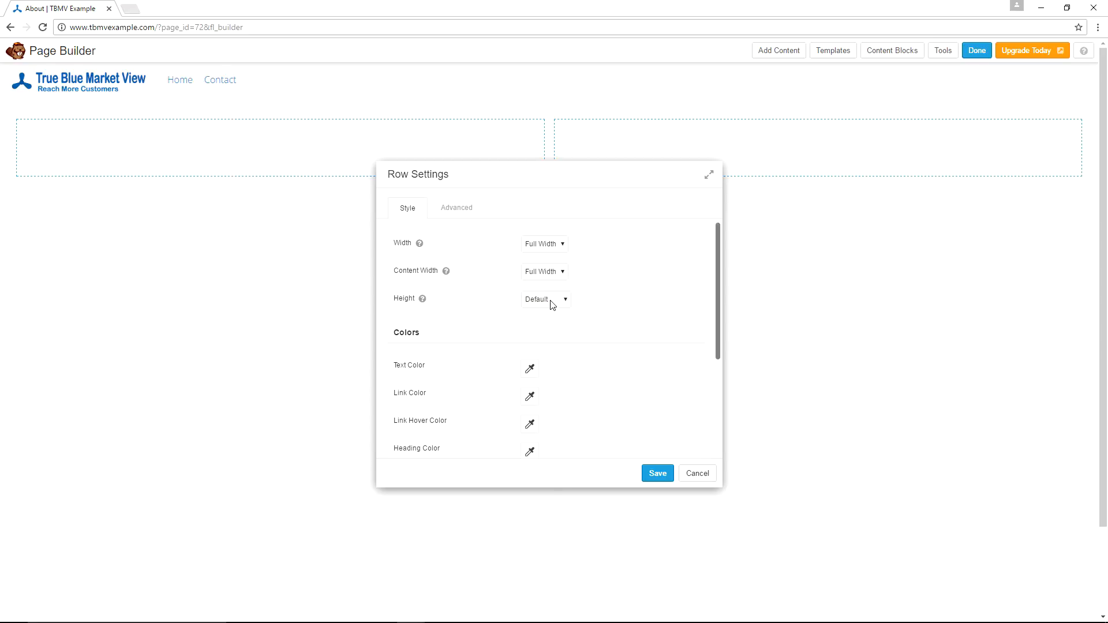
Set the row's background type to Color and paste in the background color value.
scroll(641, 287, down, 3)
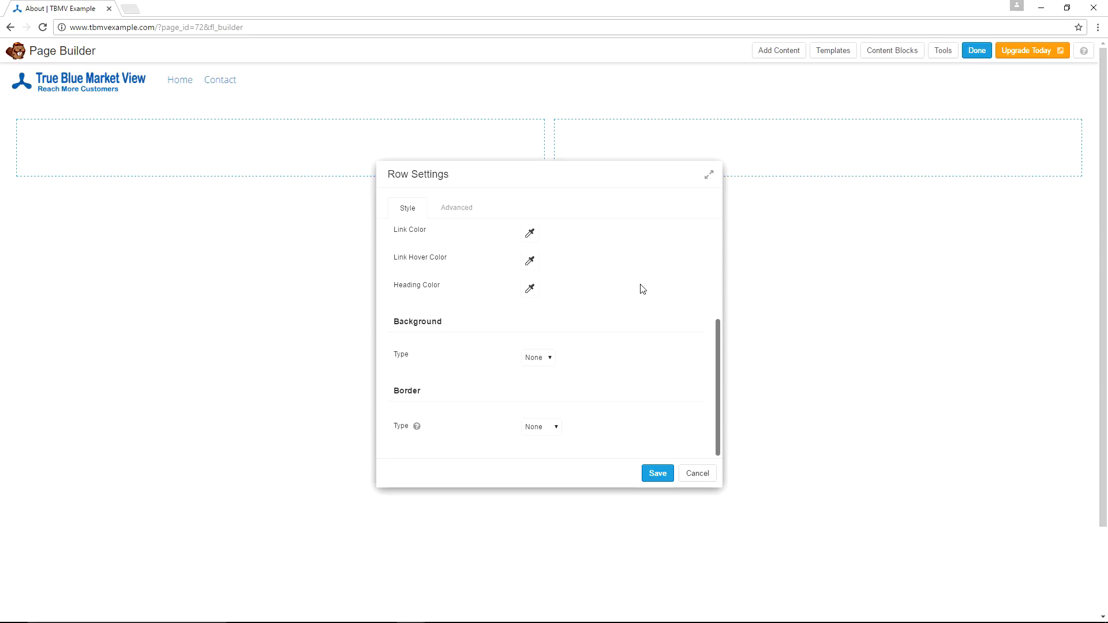
click(548, 359)
click(540, 379)
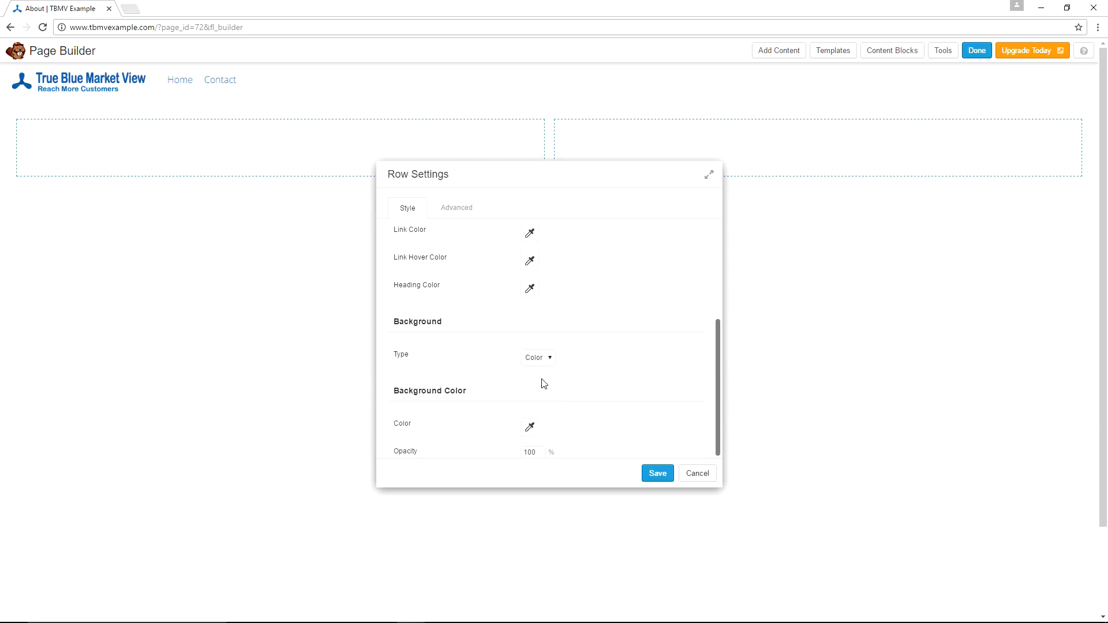
scroll(588, 341, down, 1)
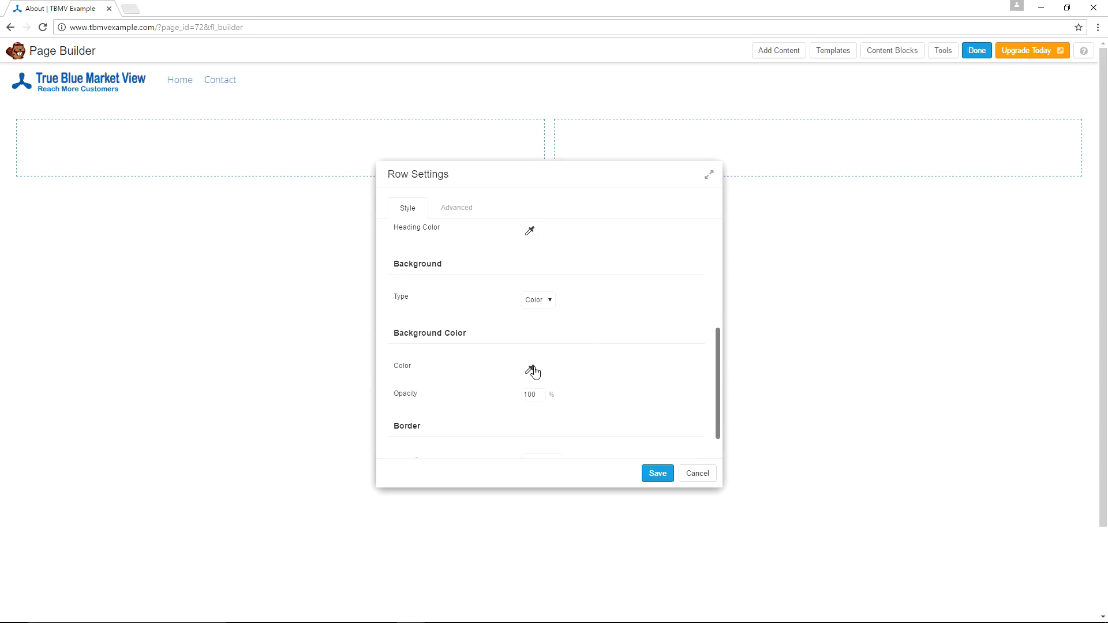
click(530, 370)
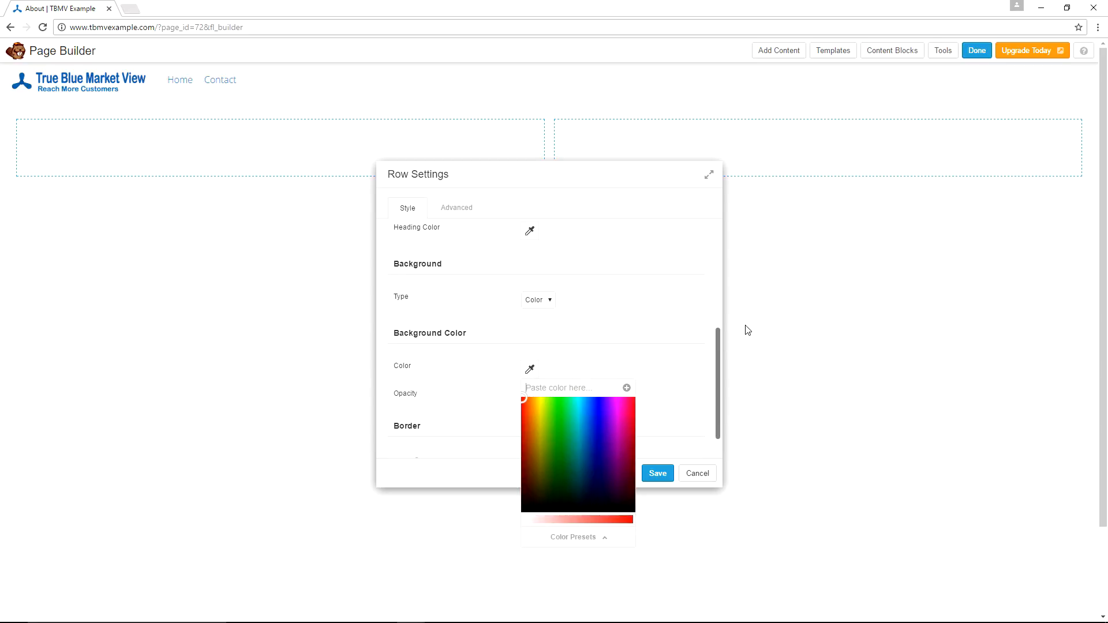
text(#ffffff)
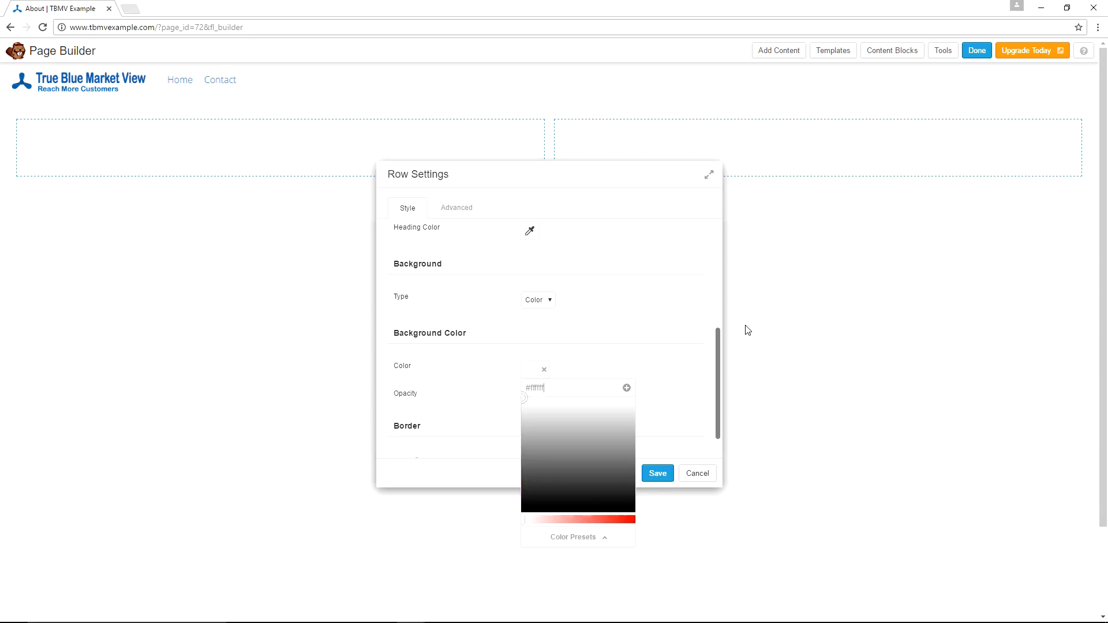
click(628, 319)
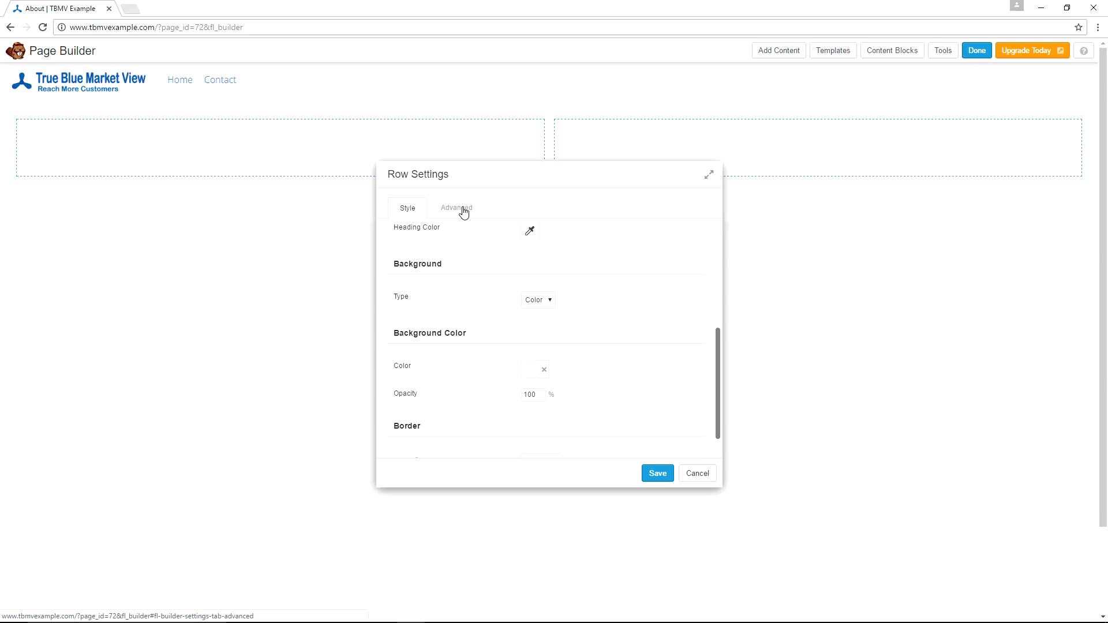
Check the row's advanced margin and padding values, then save the row settings.
click(463, 211)
scroll(564, 253, up, 2)
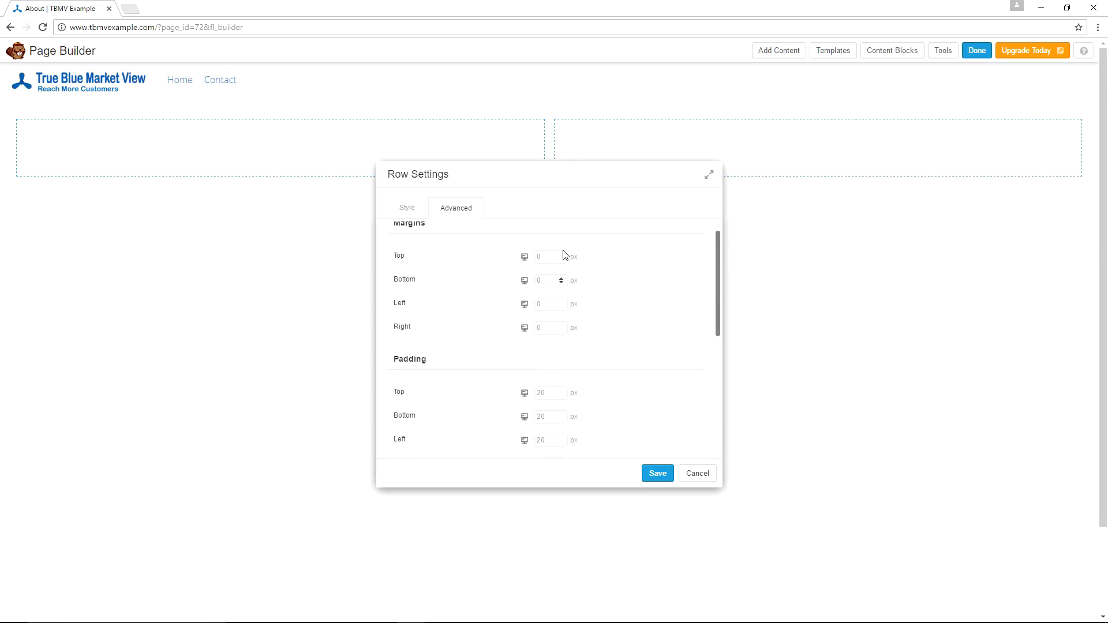
scroll(564, 255, down, 2)
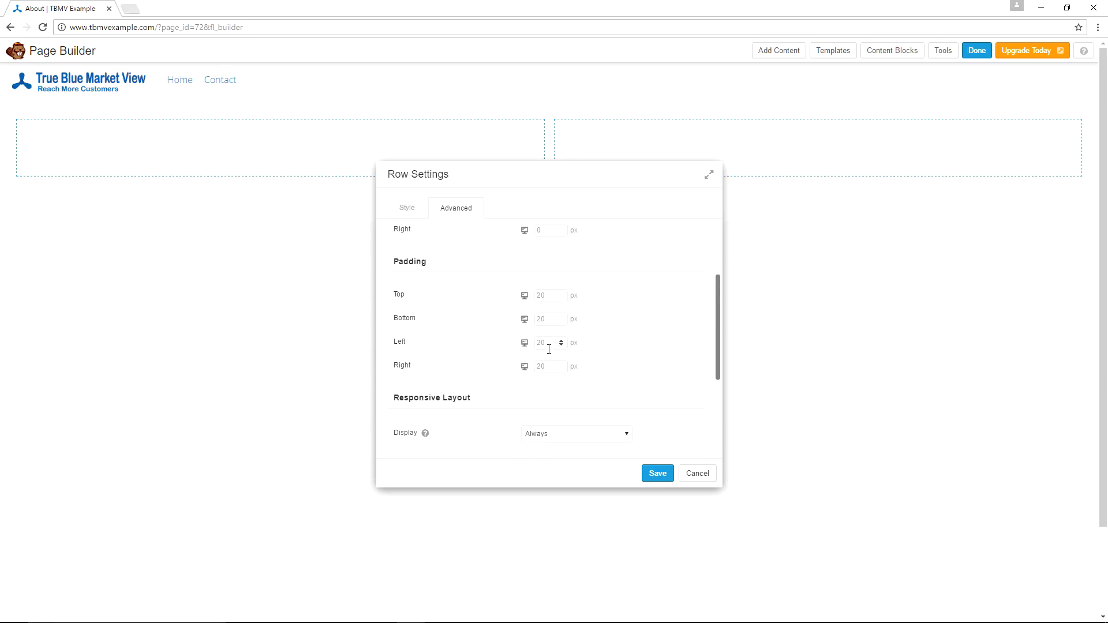
scroll(651, 341, down, 4)
scroll(551, 257, up, 6)
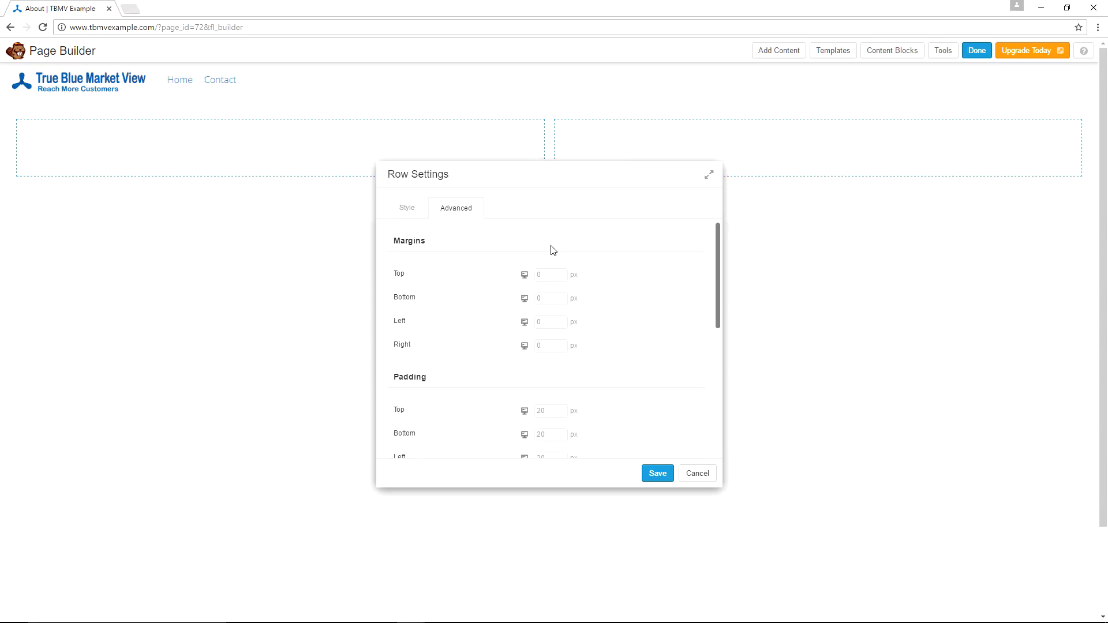
click(657, 473)
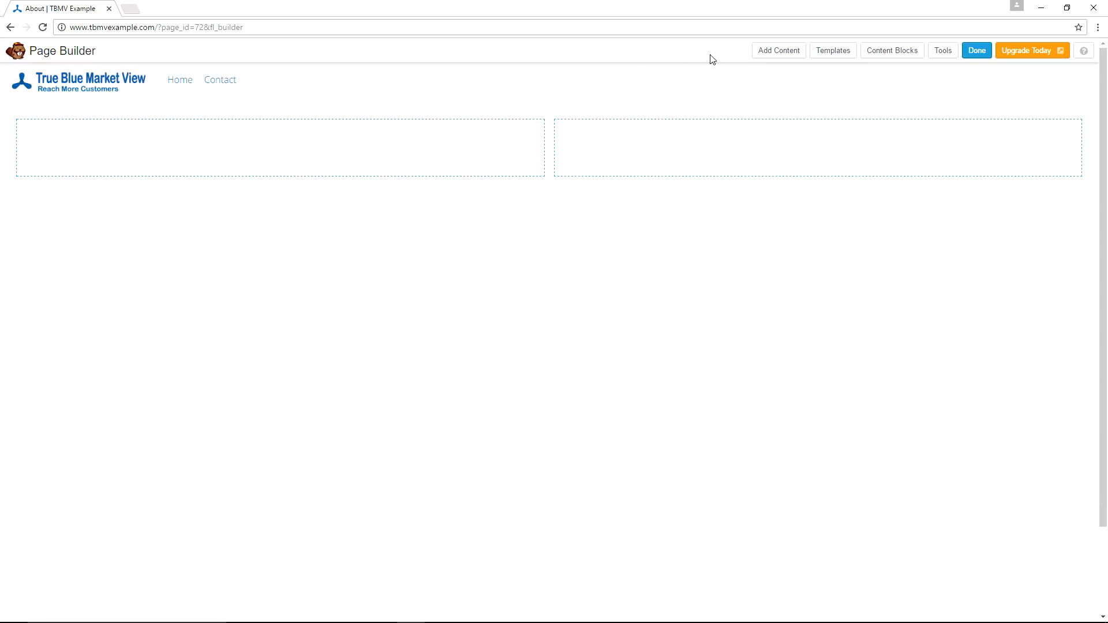
Add a Text Editor module to the left column, paste the two intro paragraphs, and save it.
click(789, 53)
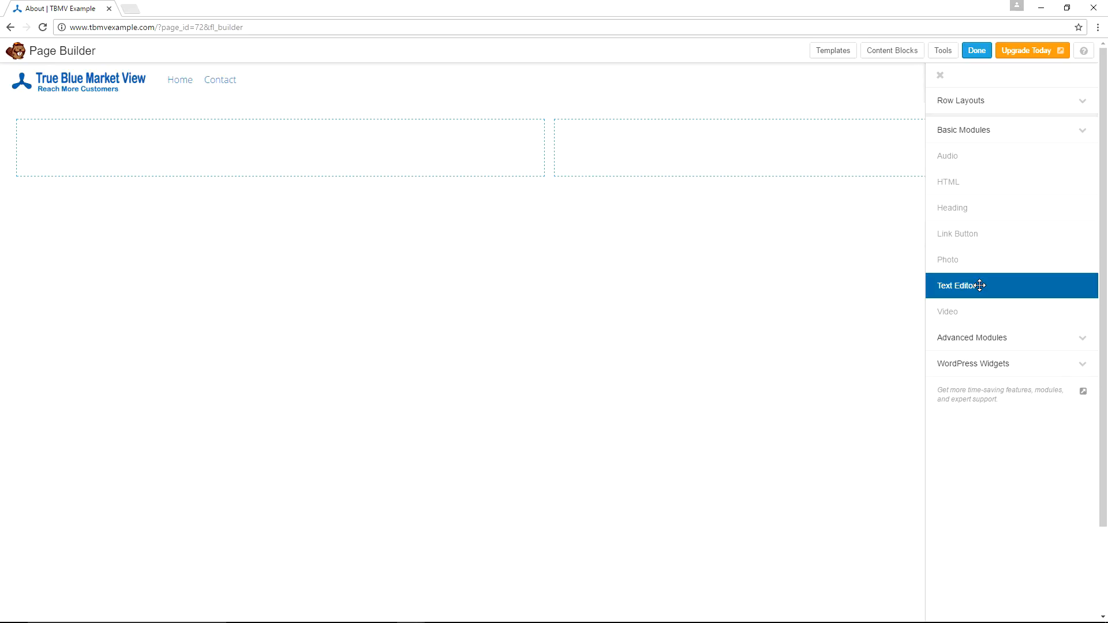
drag(980, 285, 225, 160)
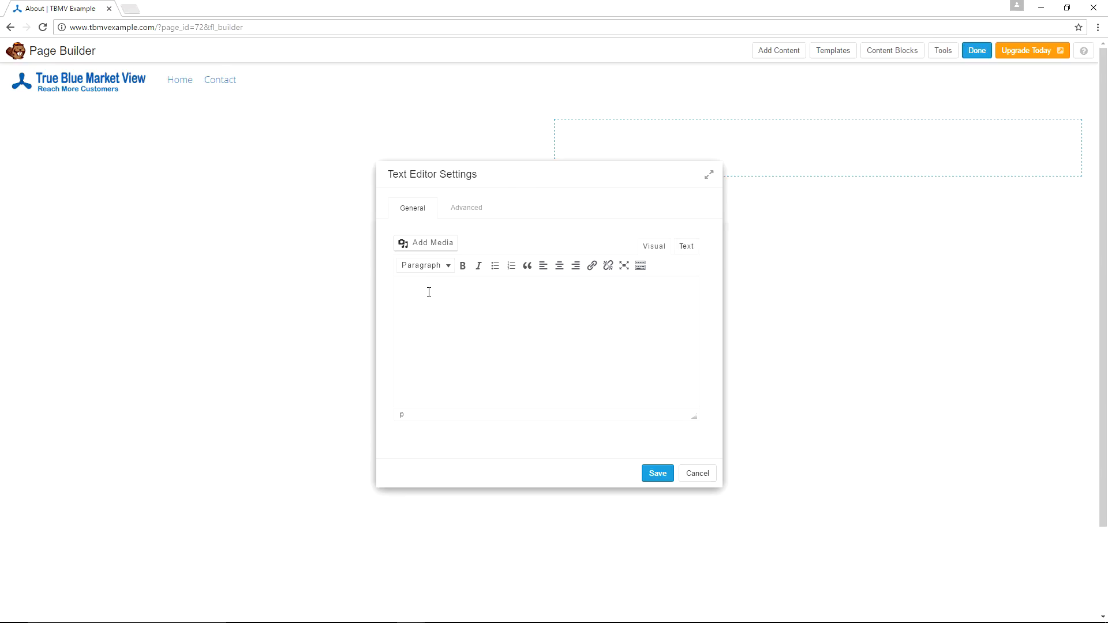
text(True Blue Market View was created to help you reach more customers. We do this by helping you learn to market your business. For people looking to reach more customers to expand their business, or to streamline communication to their customers, the internet offers a lot of tools. Many of these tools are available free or at low cost.)
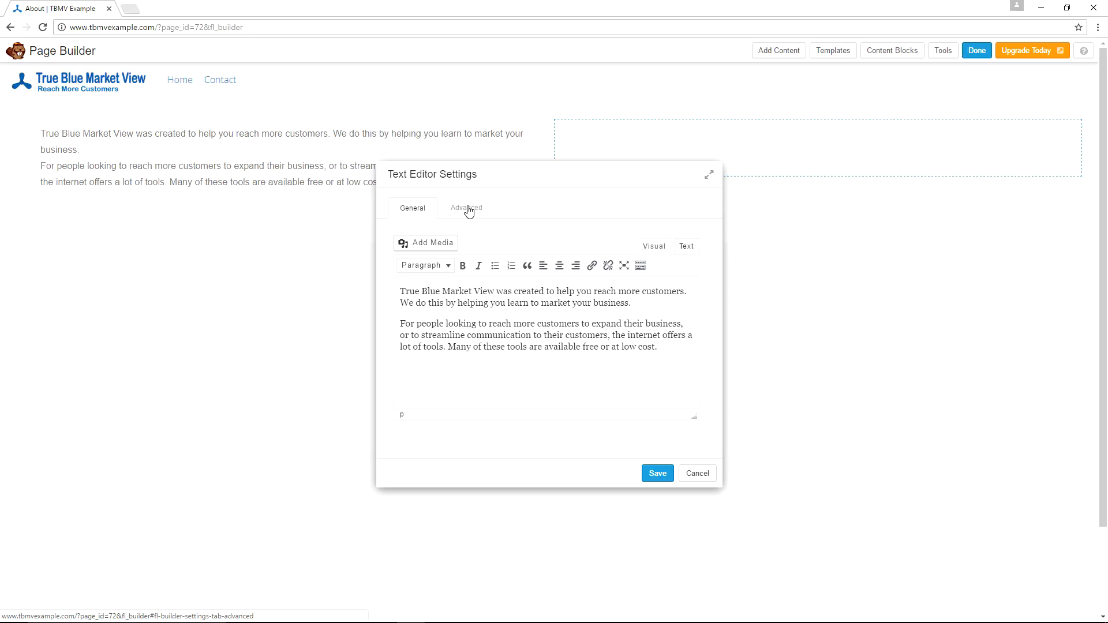
click(468, 210)
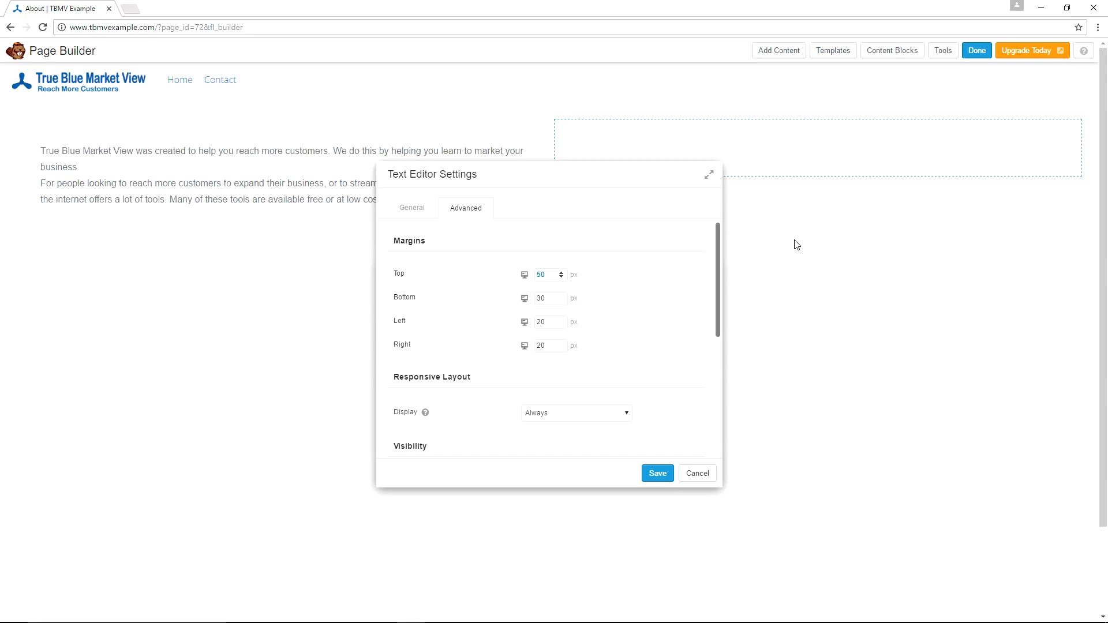
click(658, 474)
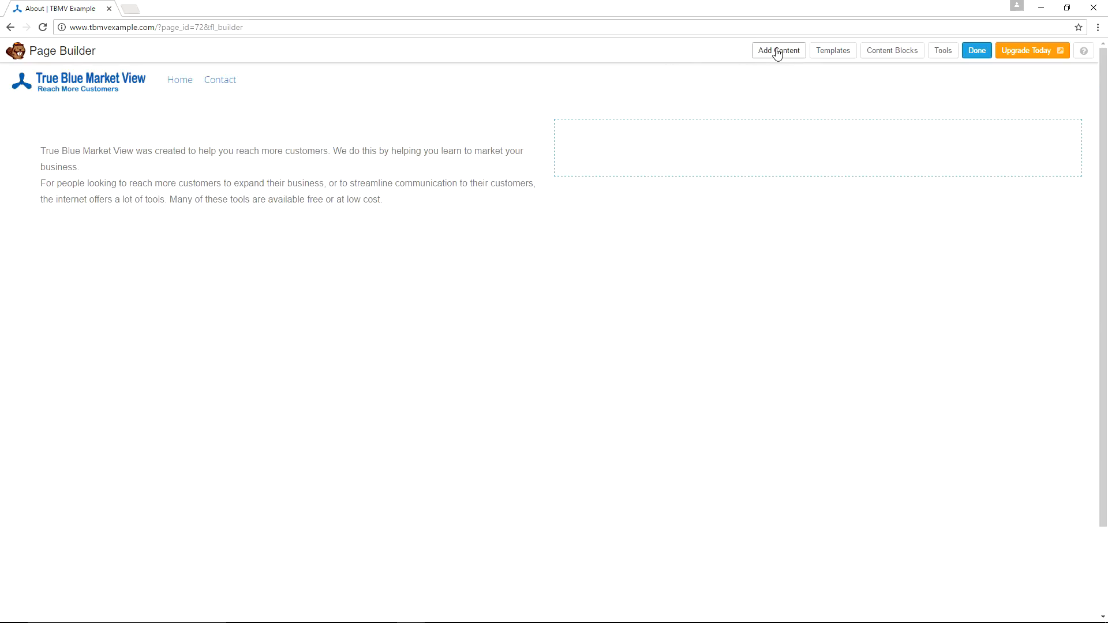
Add a Text Editor module to the right column and paste the resources paragraph into it.
click(777, 52)
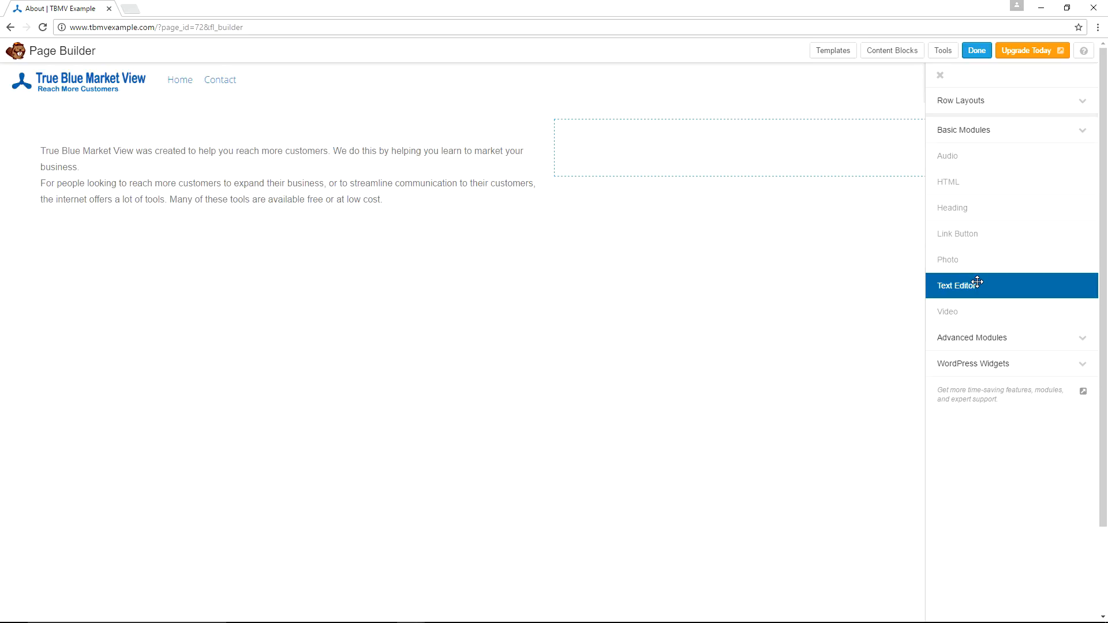
drag(977, 282, 641, 138)
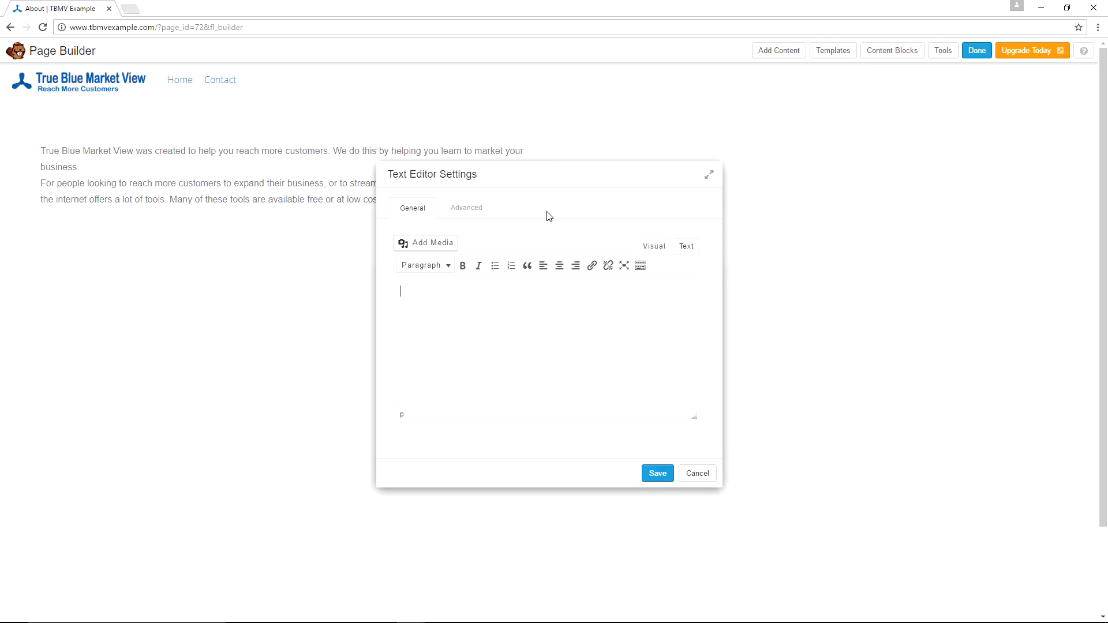
text(Be sure to check out the resources section for many links to useful resources, tools and information. Below are a few of the topics you can expect to find here at True Blue Market View.)
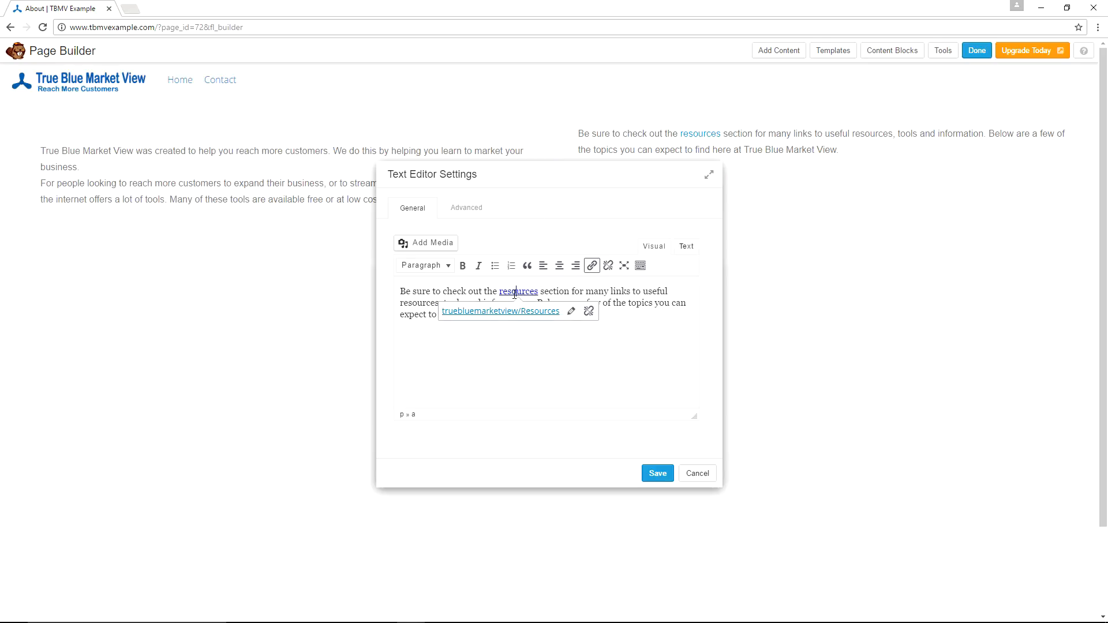
drag(586, 292, 609, 292)
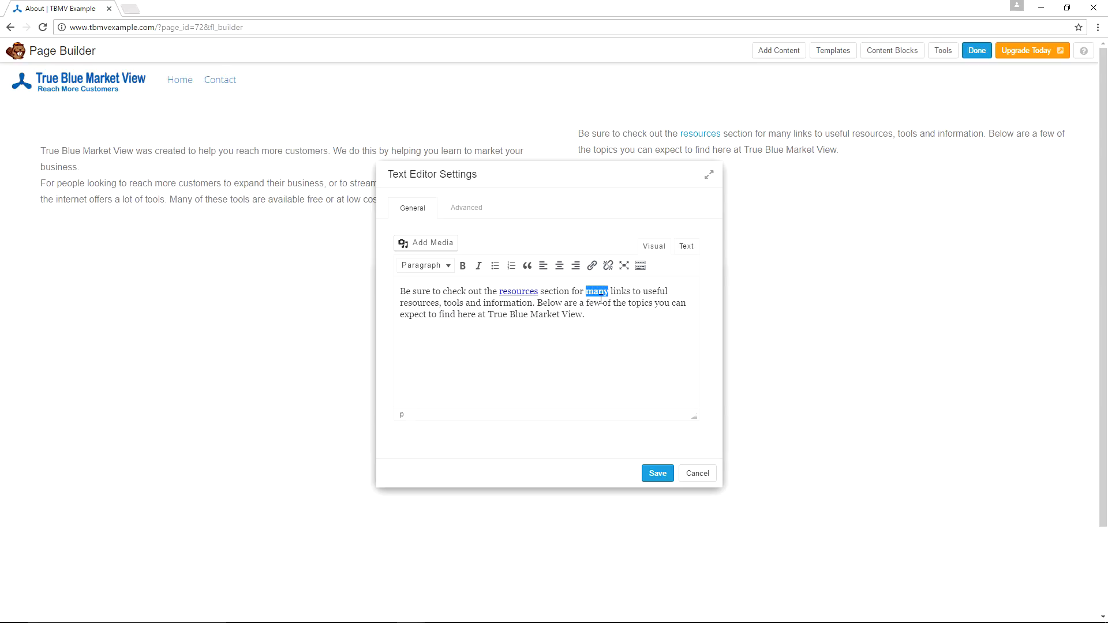
click(592, 267)
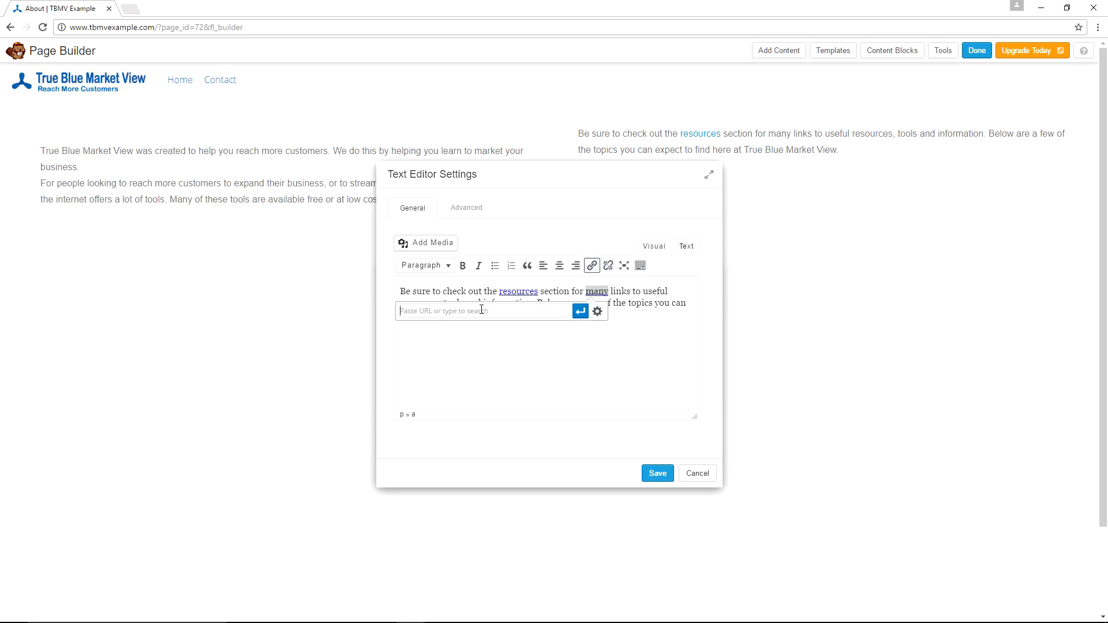
click(596, 312)
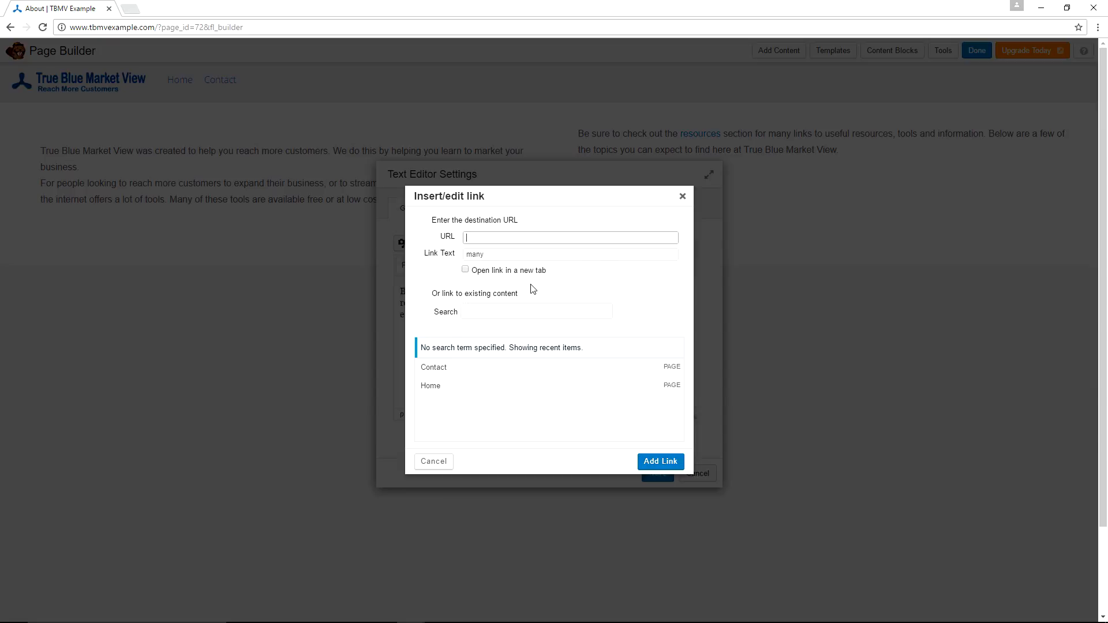
click(682, 196)
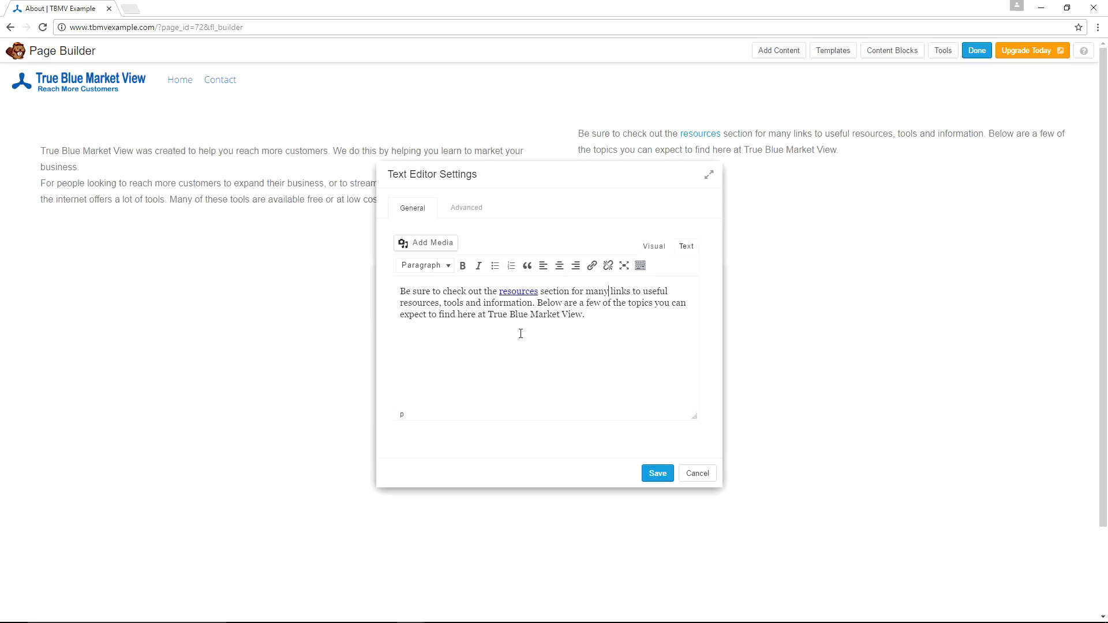
click(517, 292)
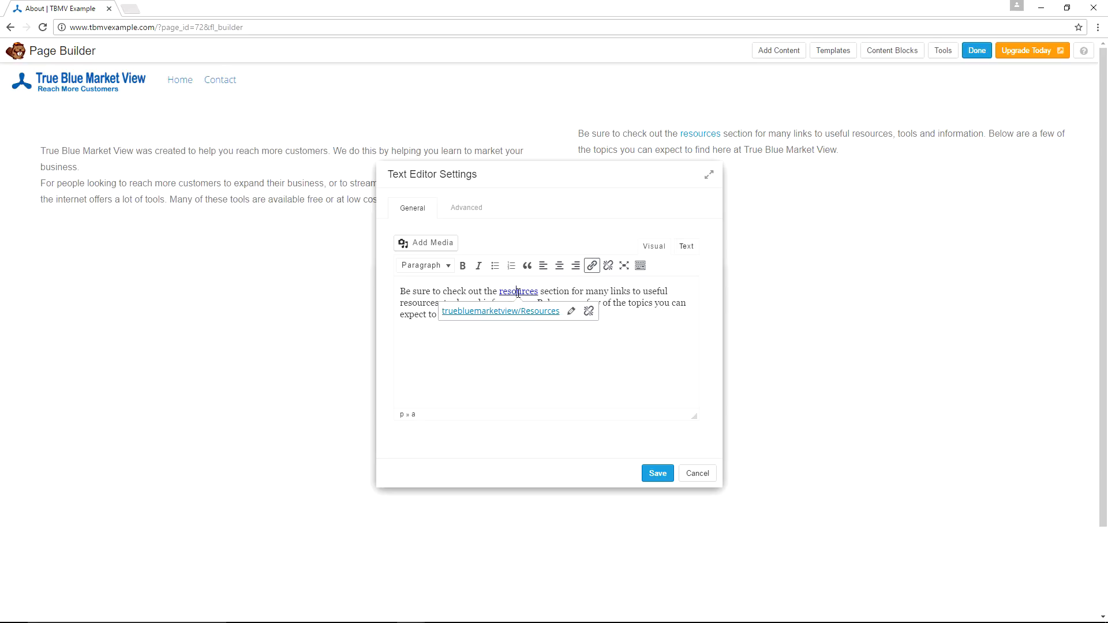
click(571, 312)
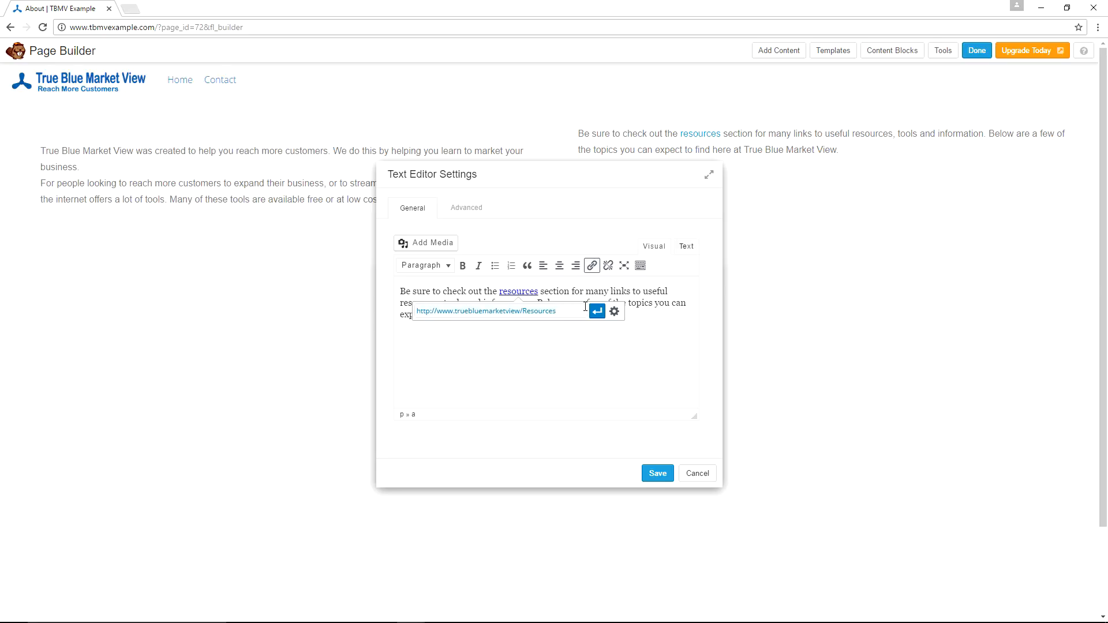
click(615, 312)
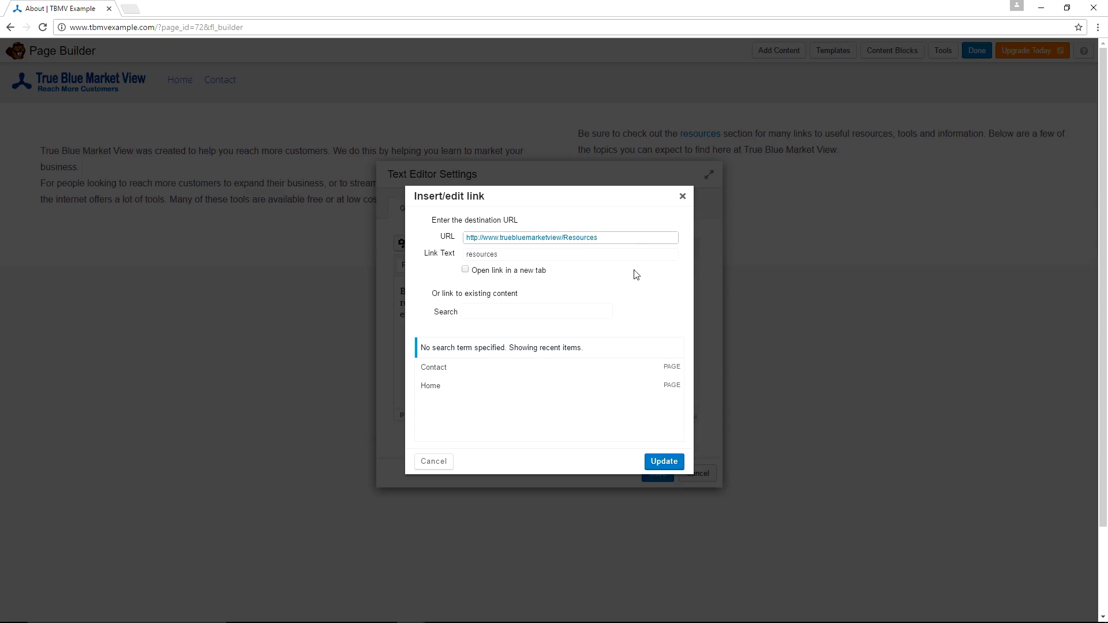
click(564, 238)
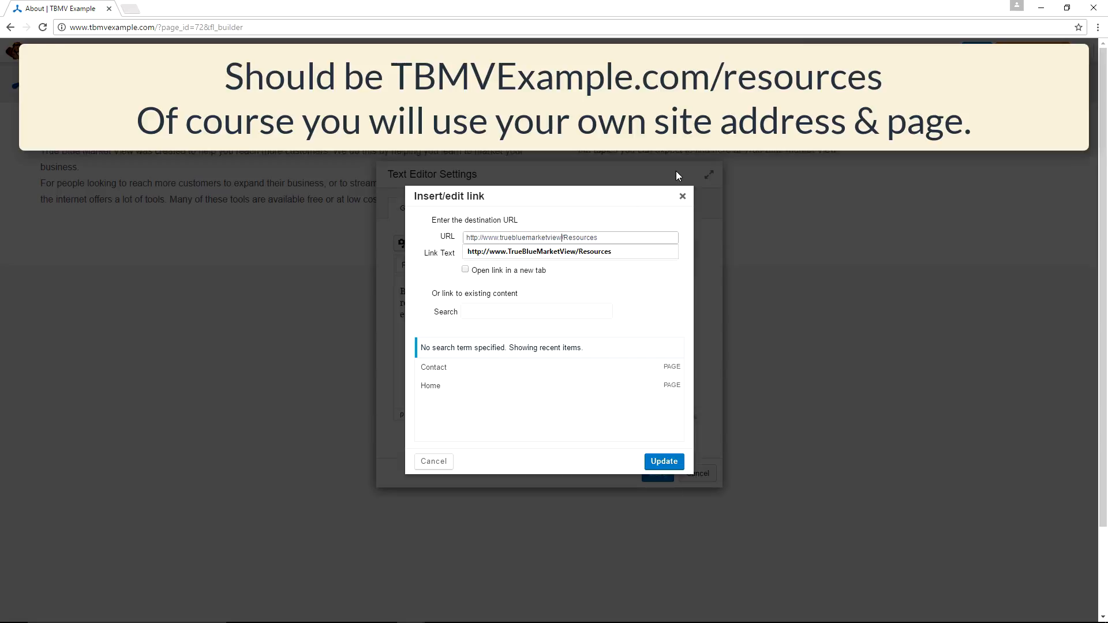
text(.com)
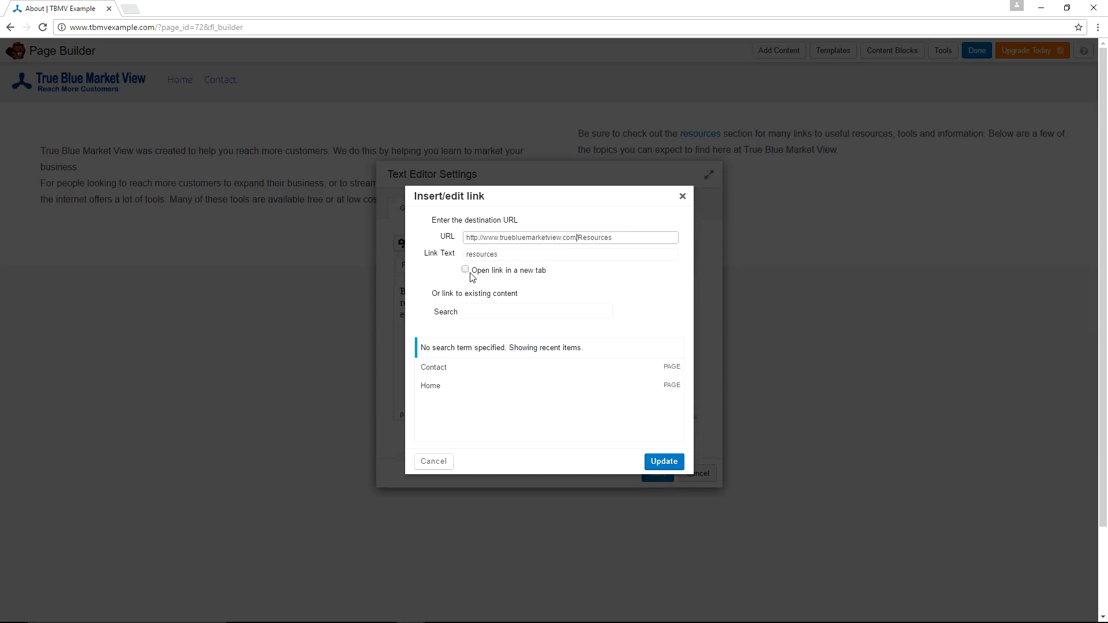
click(667, 462)
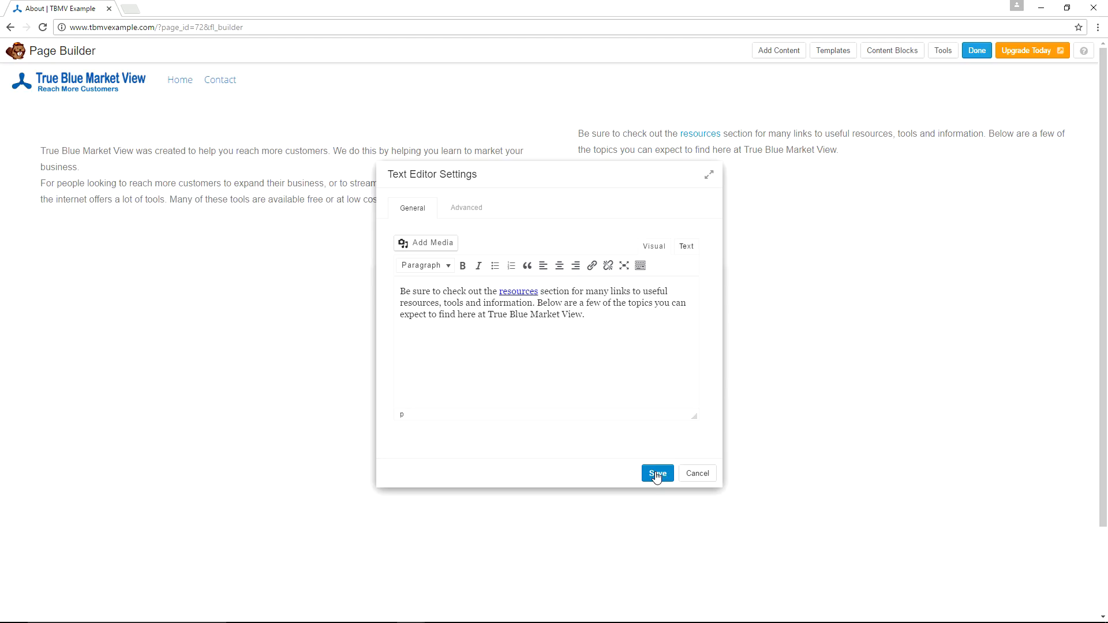
click(657, 473)
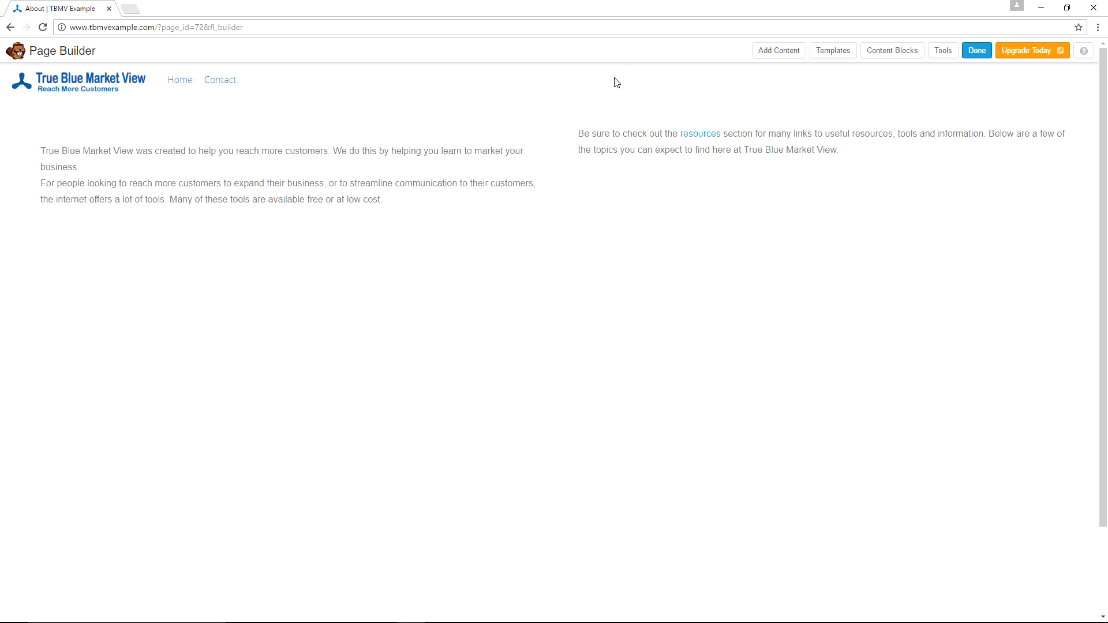
Add a new 2 Columns row layout below the existing row.
click(776, 52)
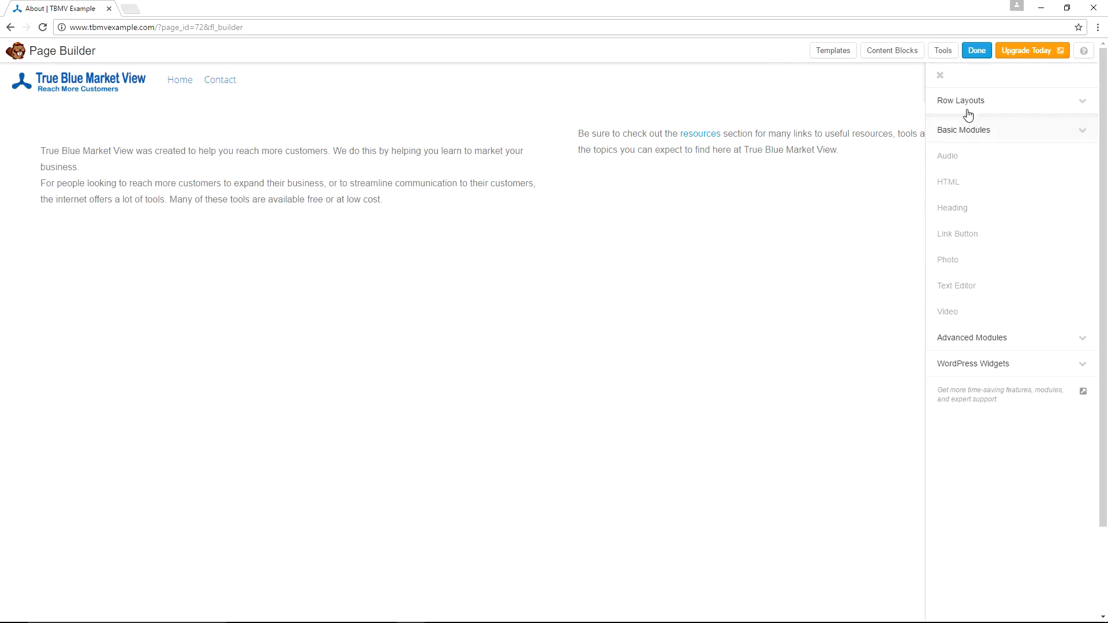
click(970, 104)
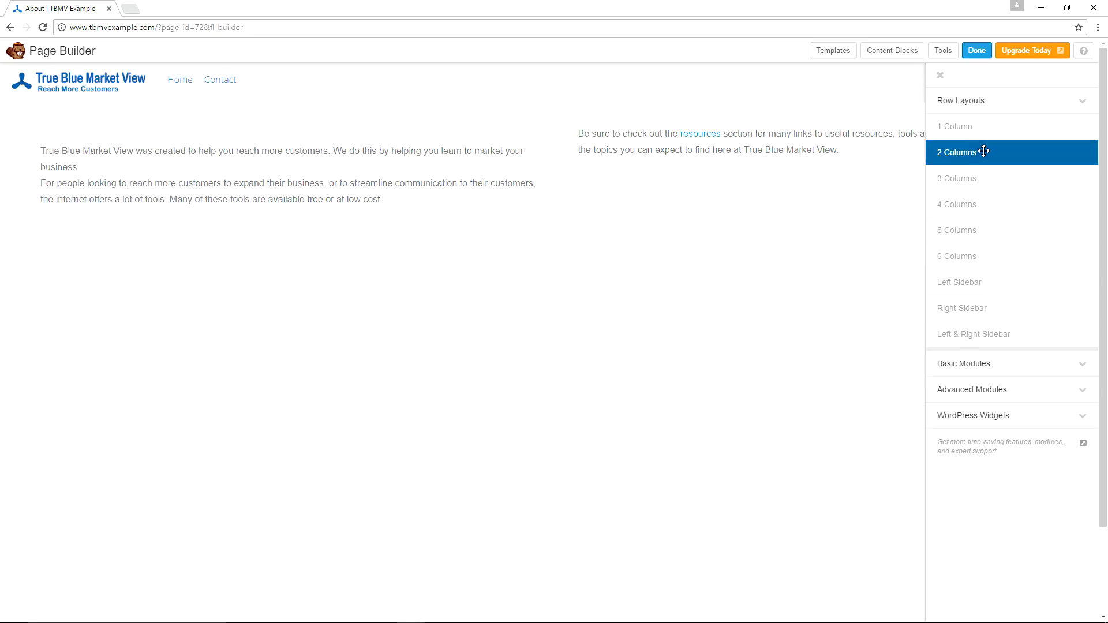
drag(983, 151, 141, 339)
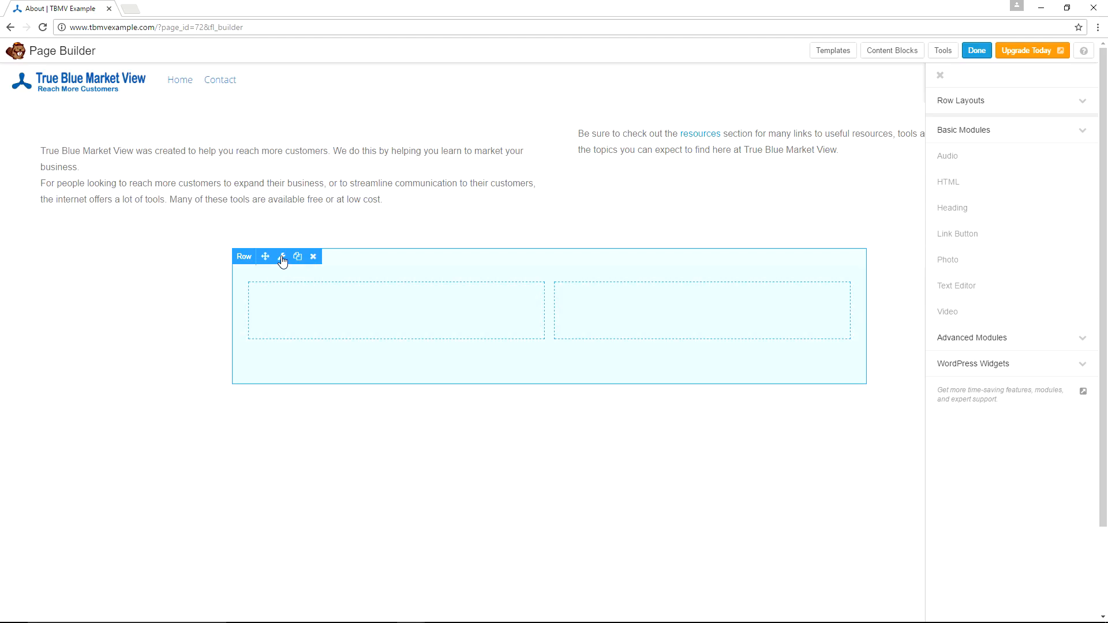
Set the new row's width and content width both to Full Width.
click(282, 257)
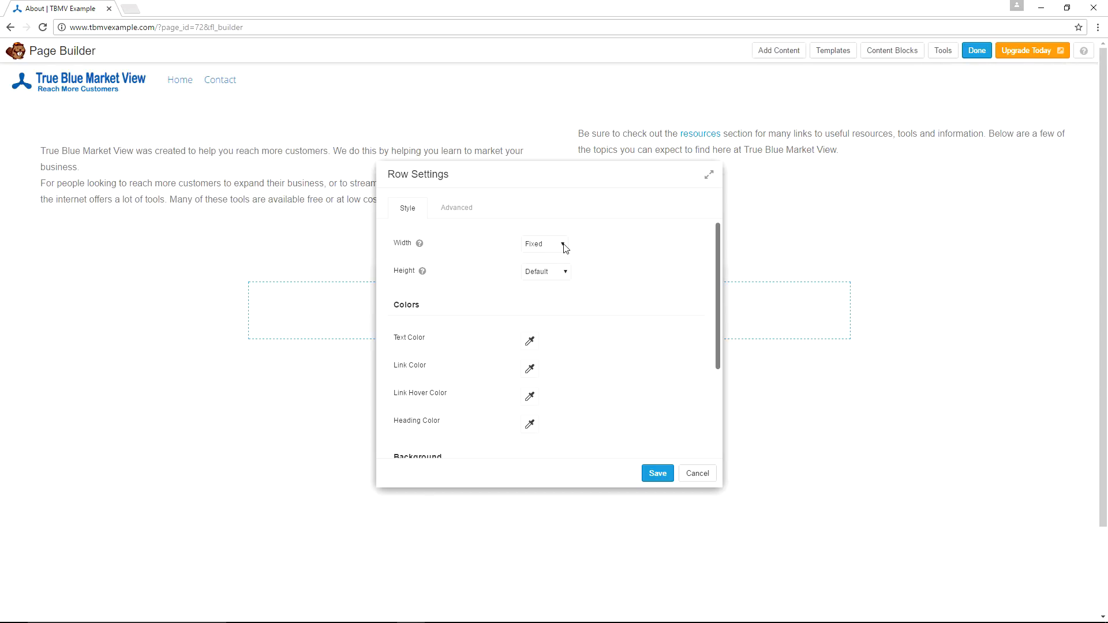
click(565, 248)
click(552, 267)
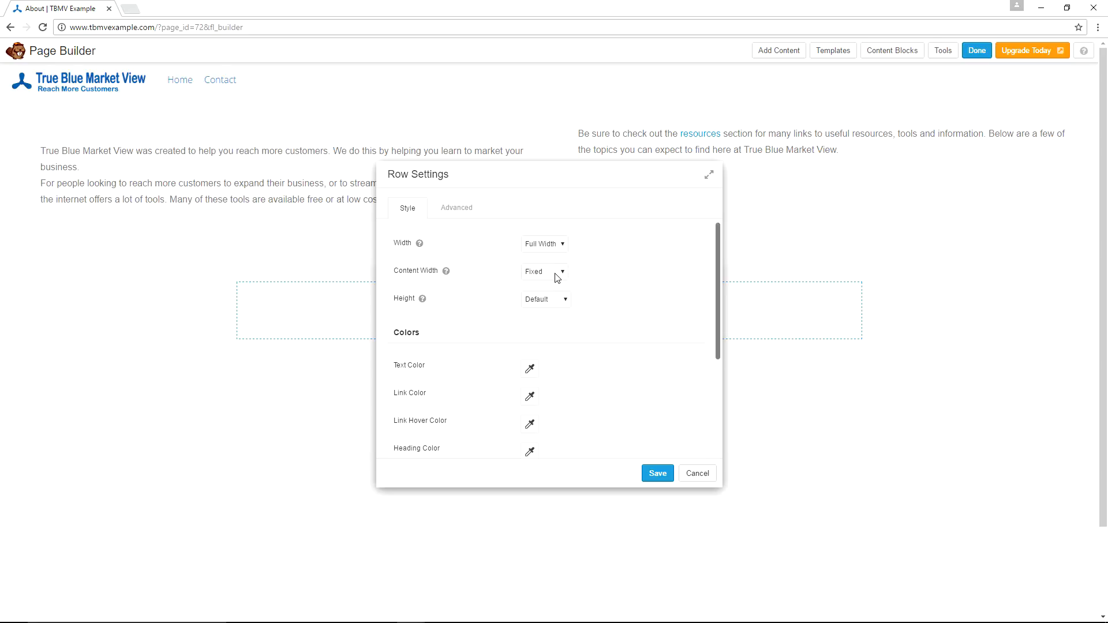
click(558, 276)
click(539, 294)
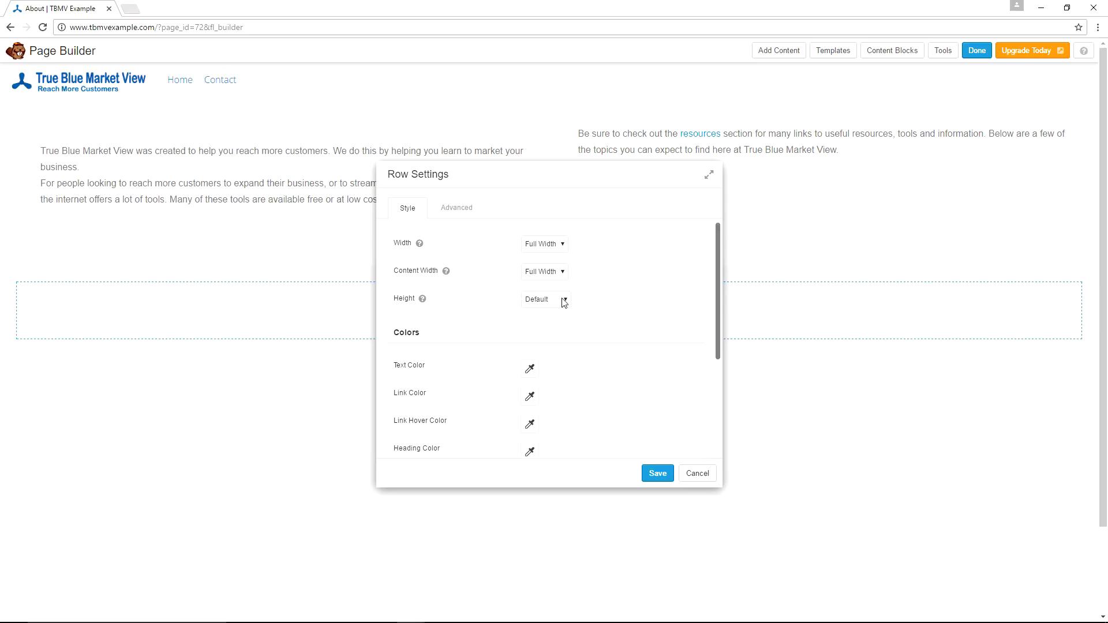
Set the new row's background type to Color and open its background color picker.
scroll(648, 267, down, 3)
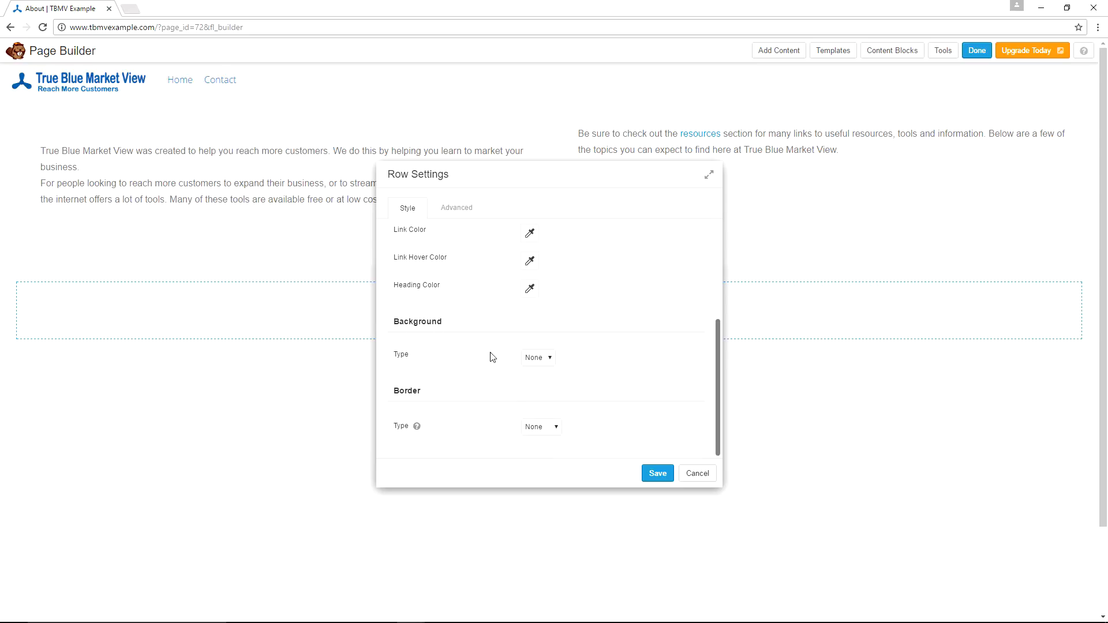
click(549, 358)
click(538, 380)
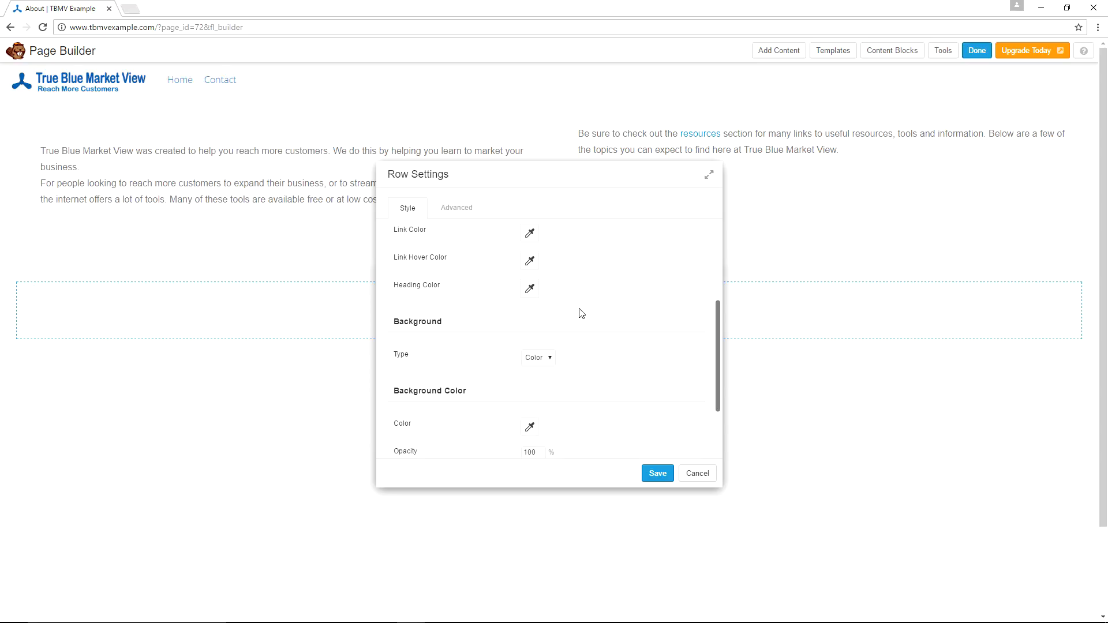
scroll(581, 313, down, 1)
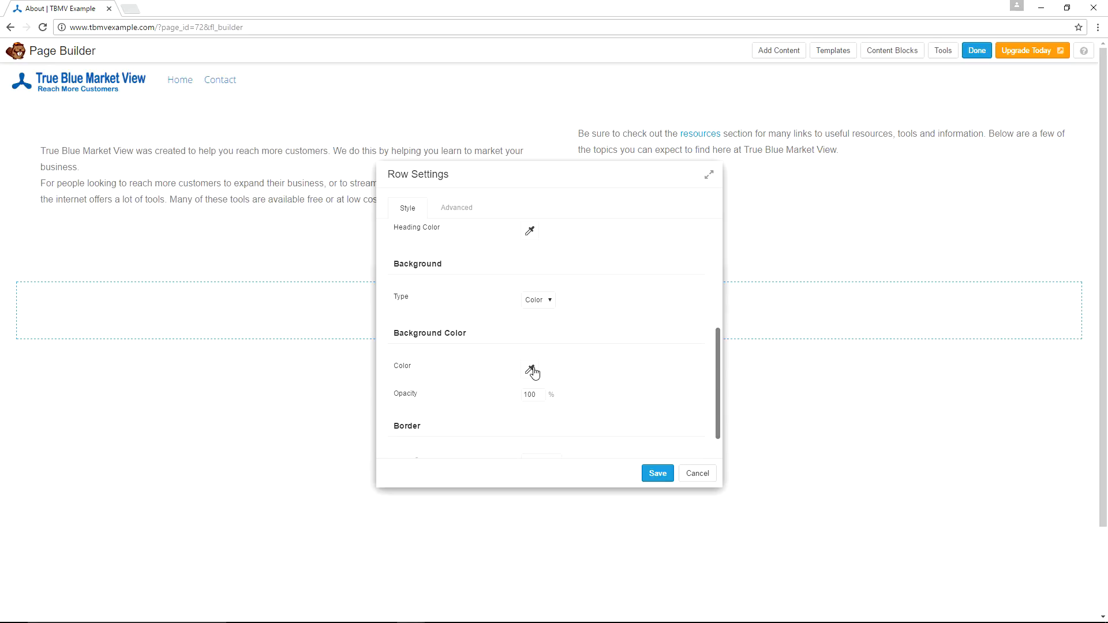
click(531, 369)
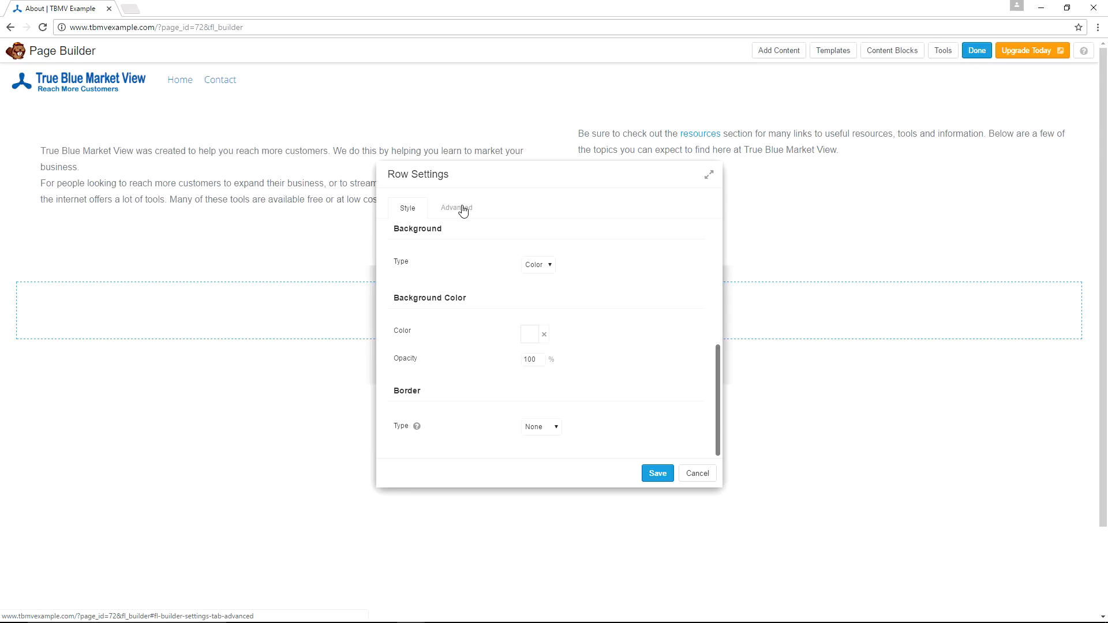
Set the new row's top, bottom, left and right padding to 0 px and save the row settings.
click(462, 209)
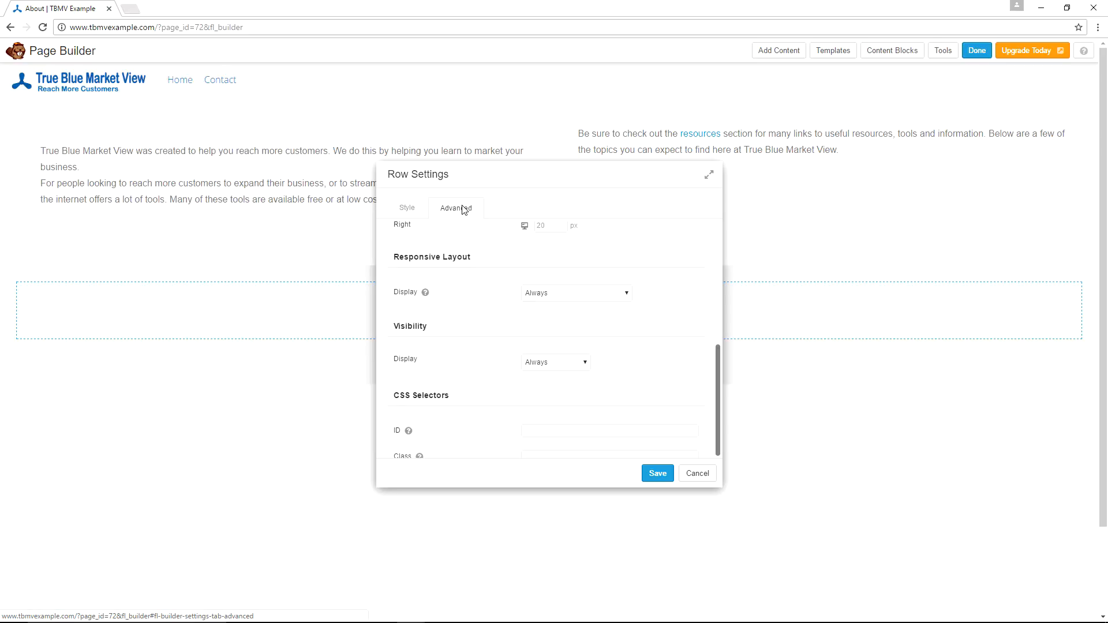
scroll(628, 290, up, 5)
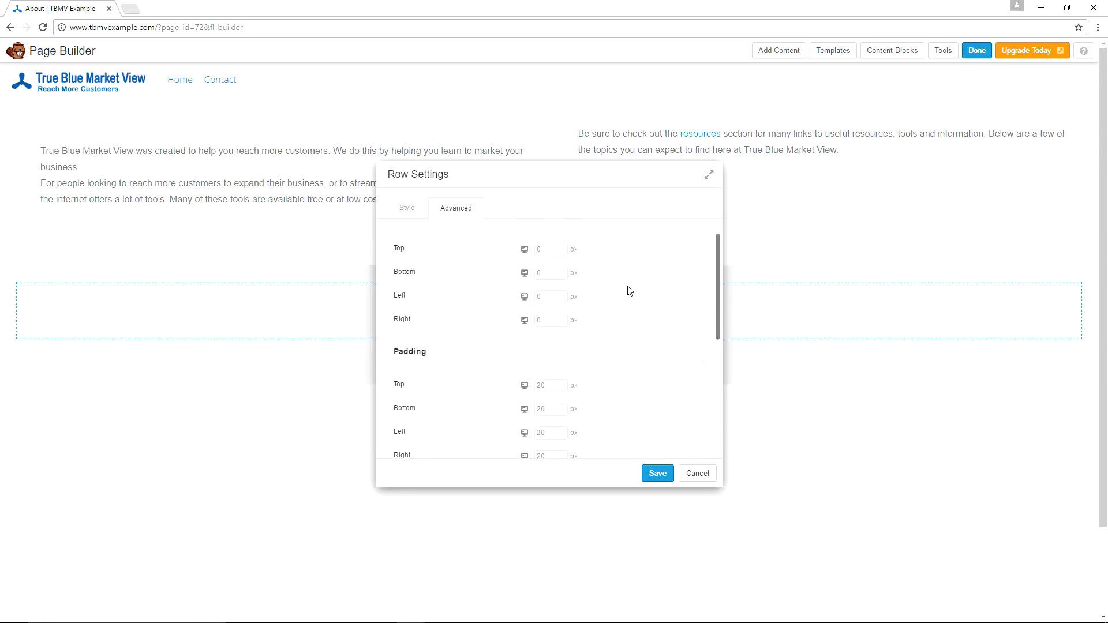
scroll(549, 346, down, 1)
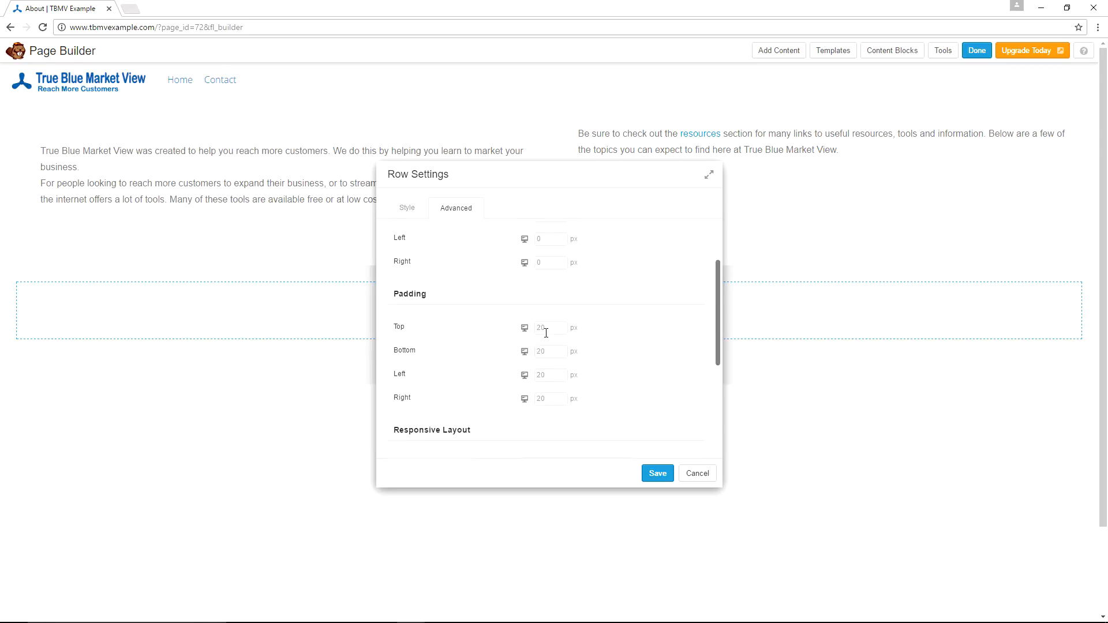
click(546, 329)
text(0)
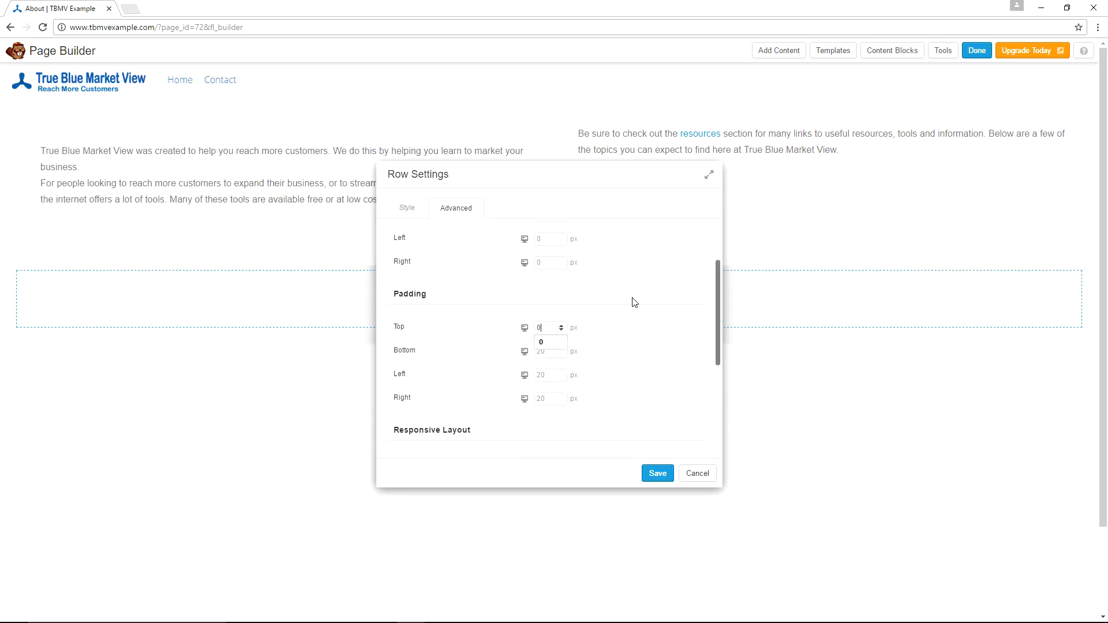
key(Tab)
text(0)
key(Tab)
text(0)
key(Tab)
text(0)
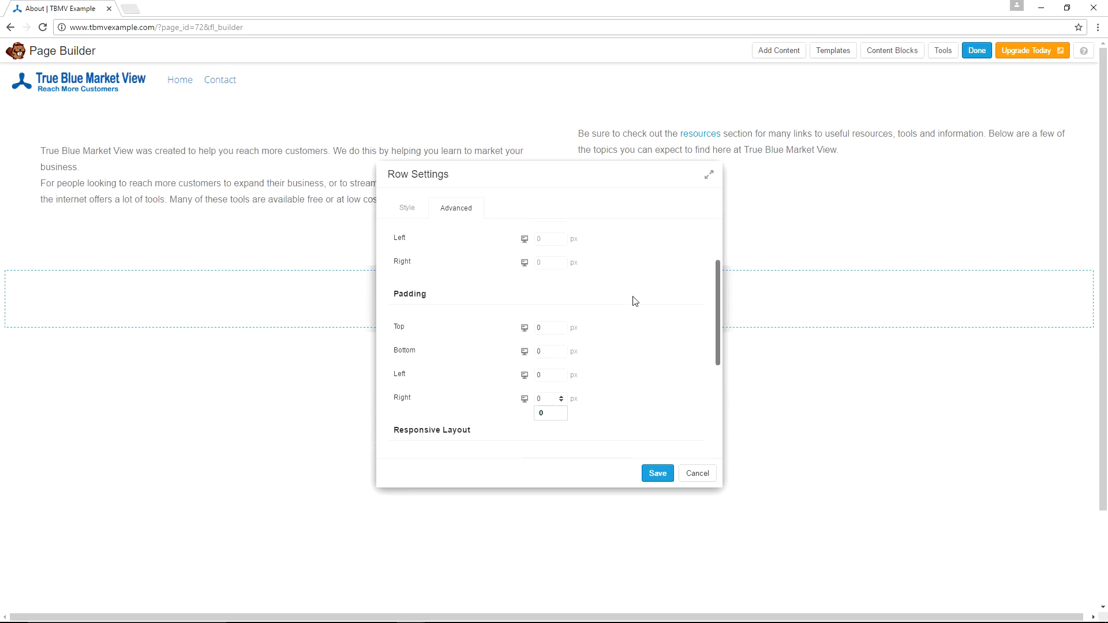
scroll(640, 375, down, 3)
click(657, 473)
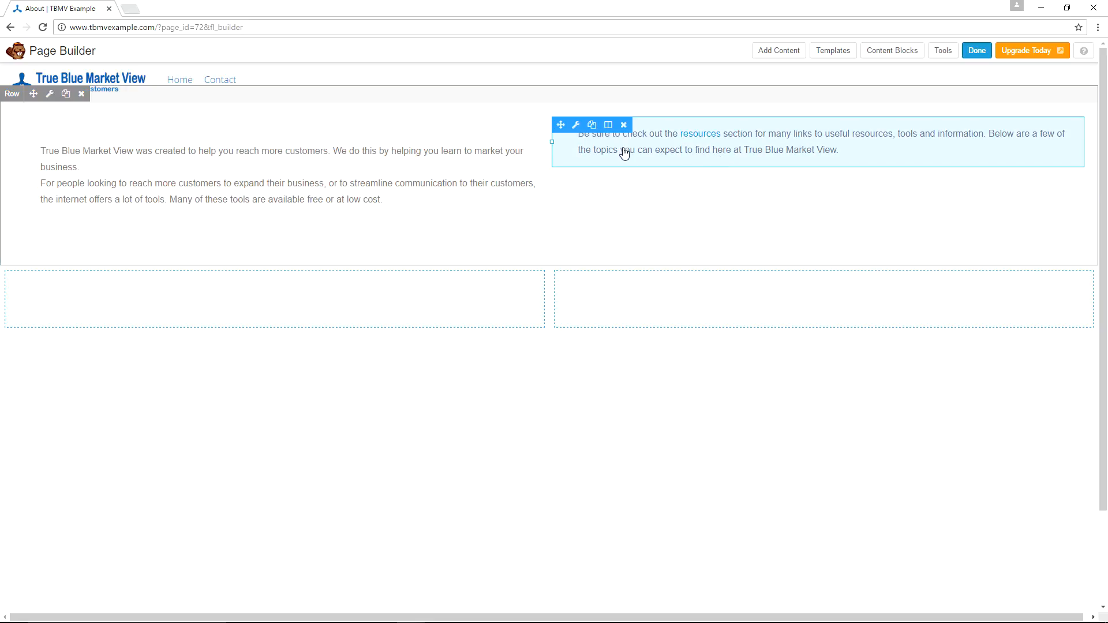
Set the right column text module's top margin to 50 px and bottom margin to 30 px, then save.
click(578, 128)
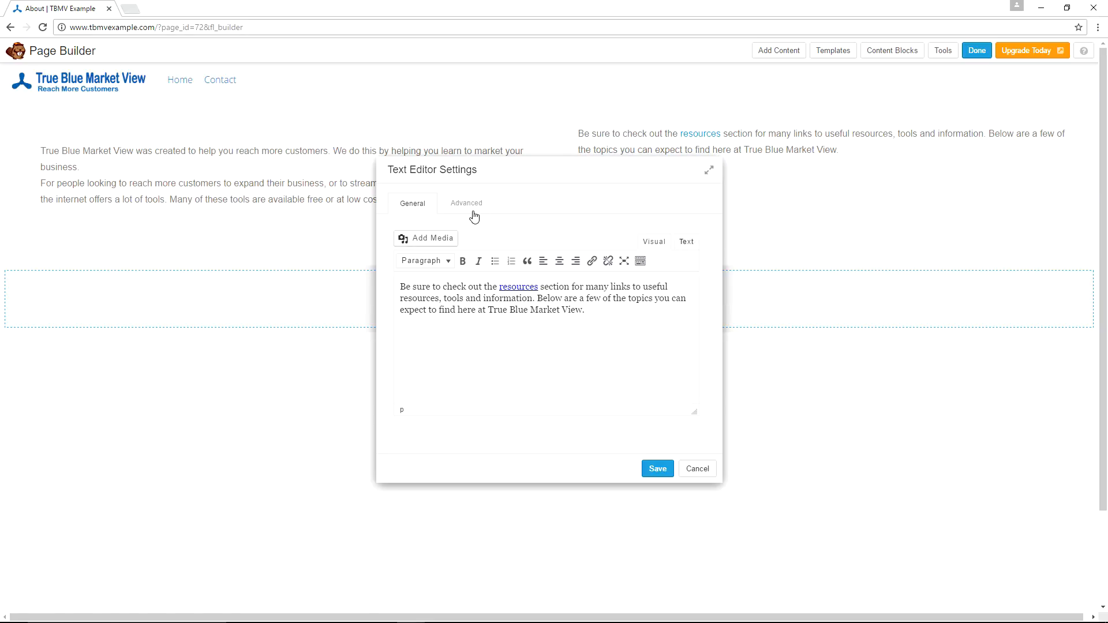
click(470, 205)
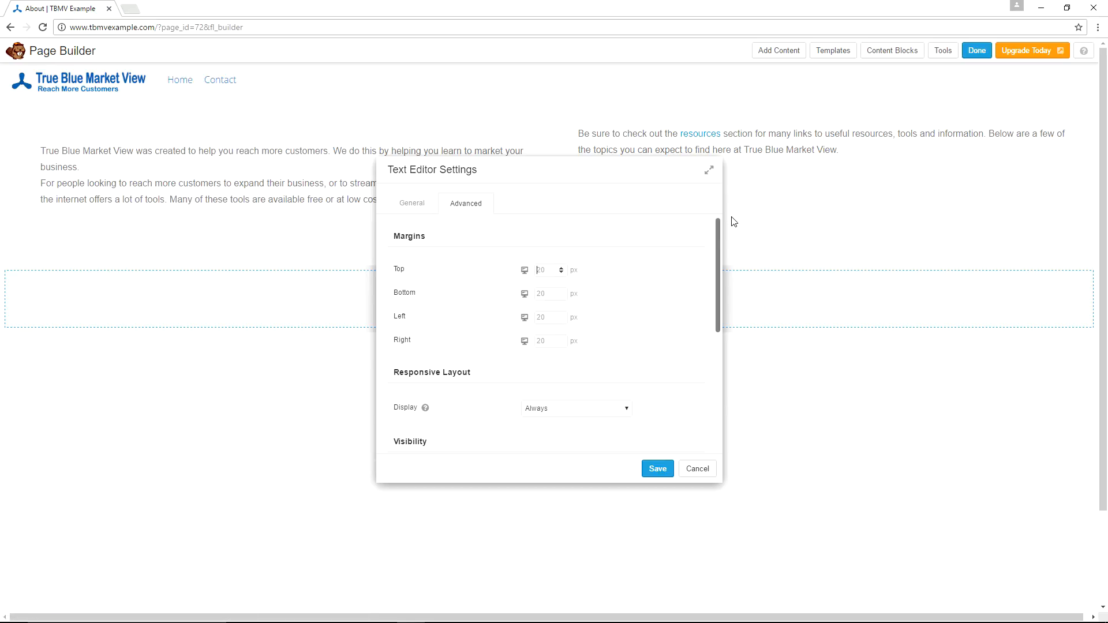
text(59)
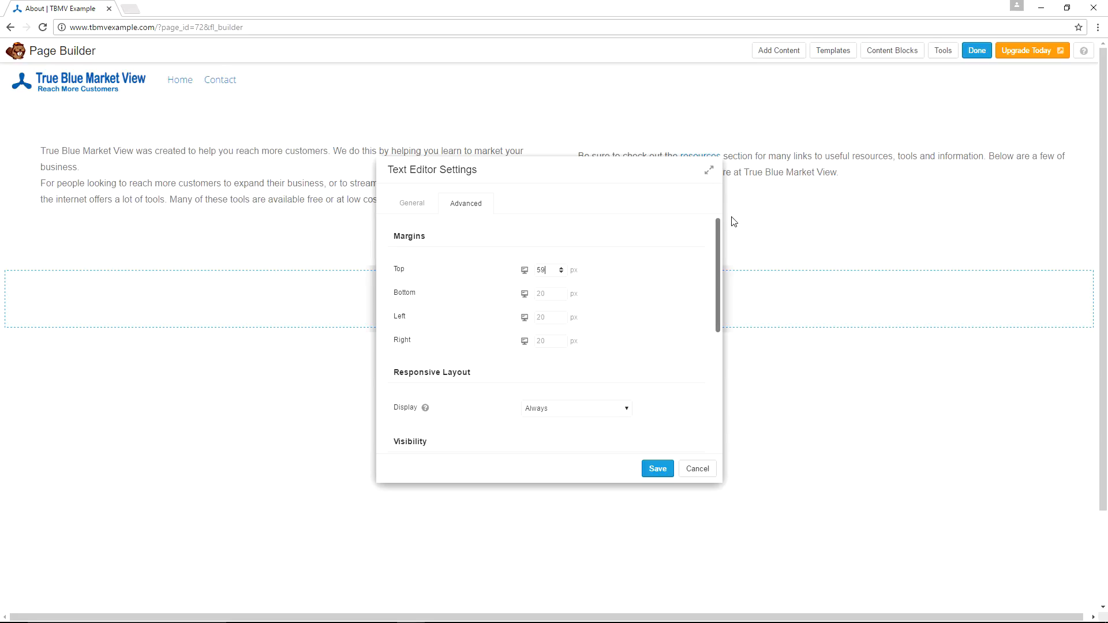
key(BackSpace)
text(0)
key(Tab)
text(30)
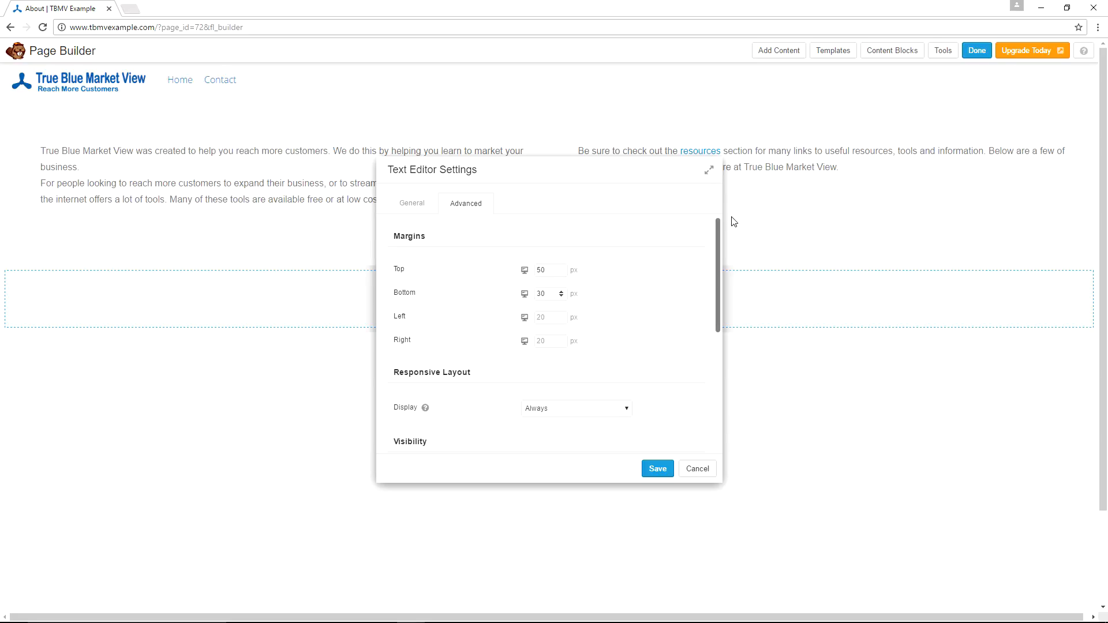
click(656, 469)
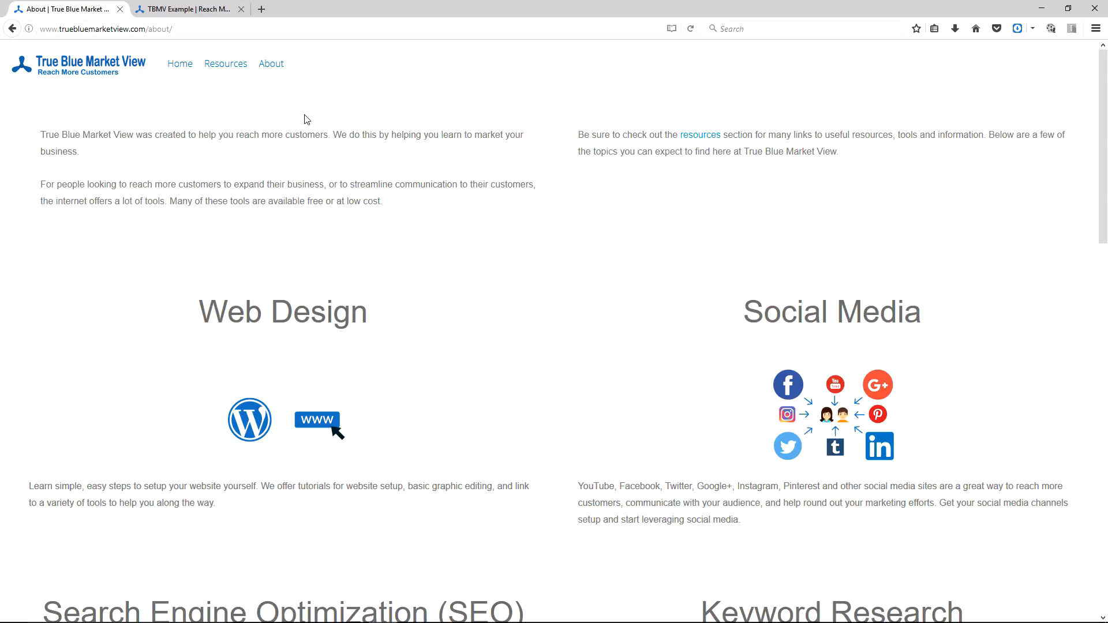
Add an extra blank line between the two paragraphs of the left column text module and save it.
key(alt+Tab)
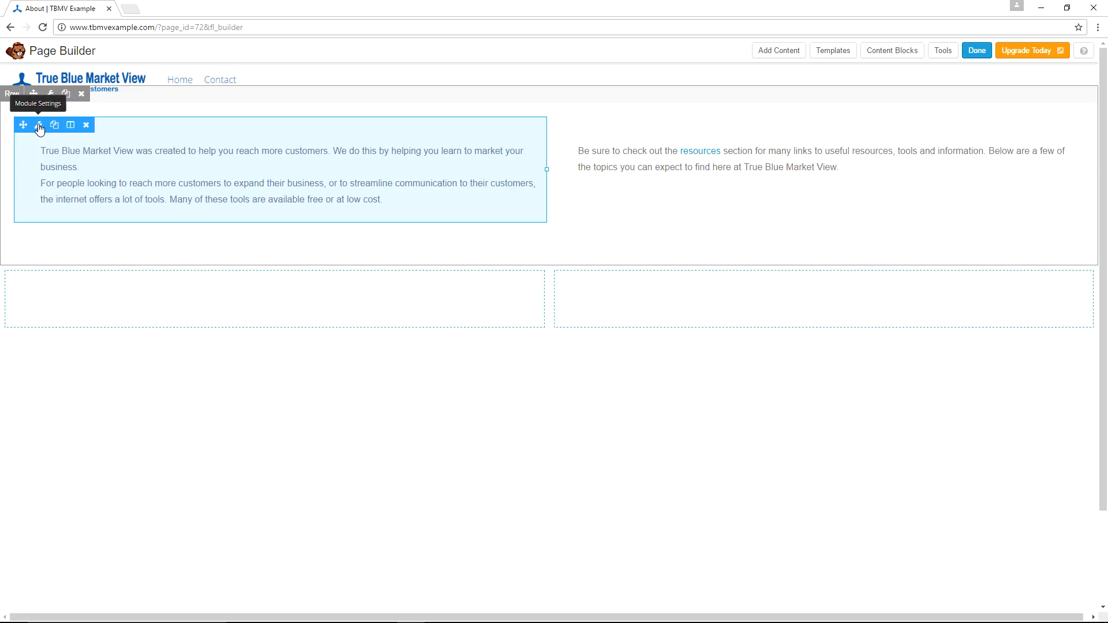
click(39, 125)
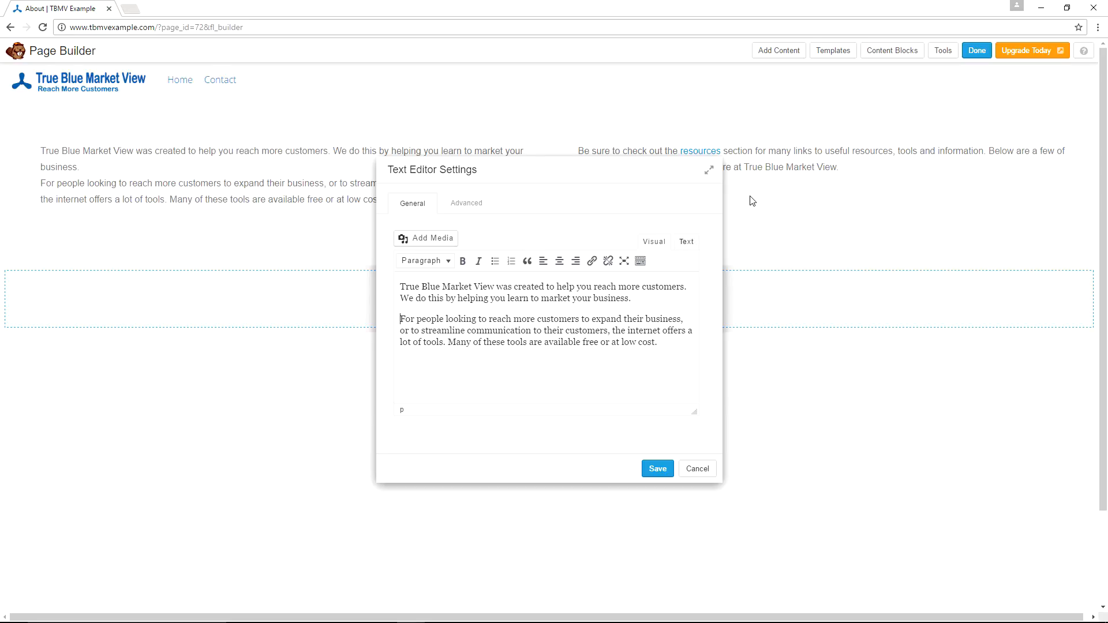
key(BackSpace)
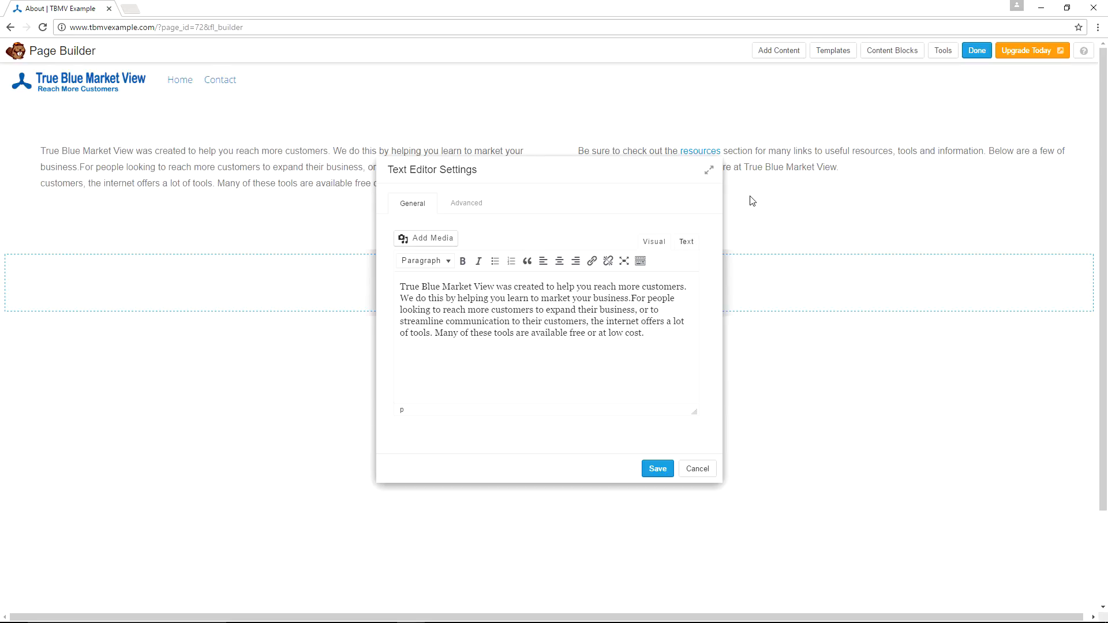
key(Return)
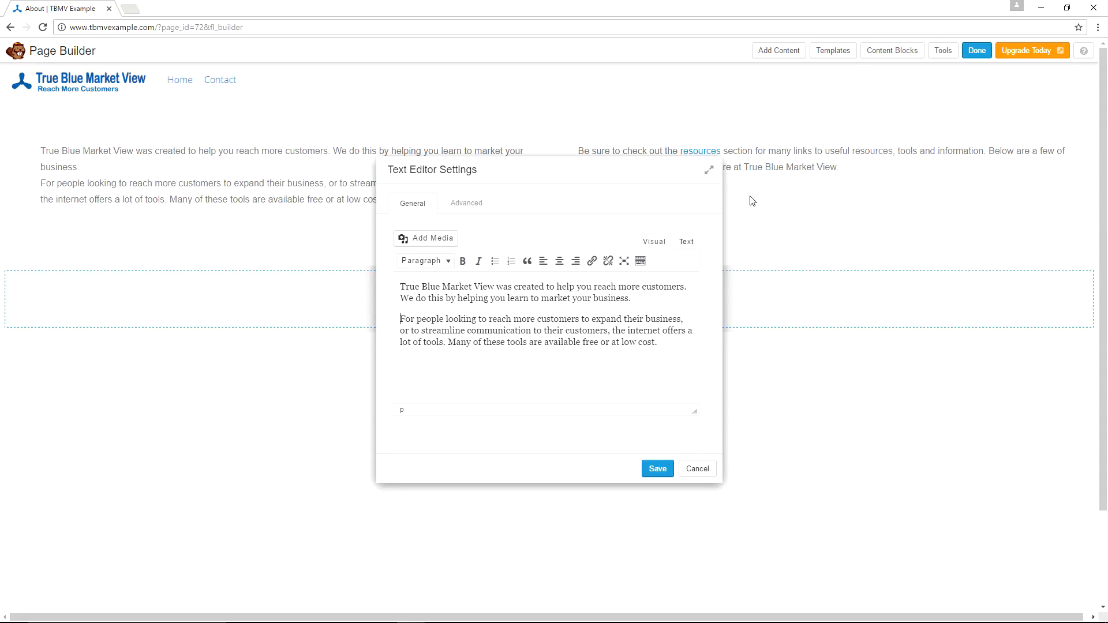
key(Return)
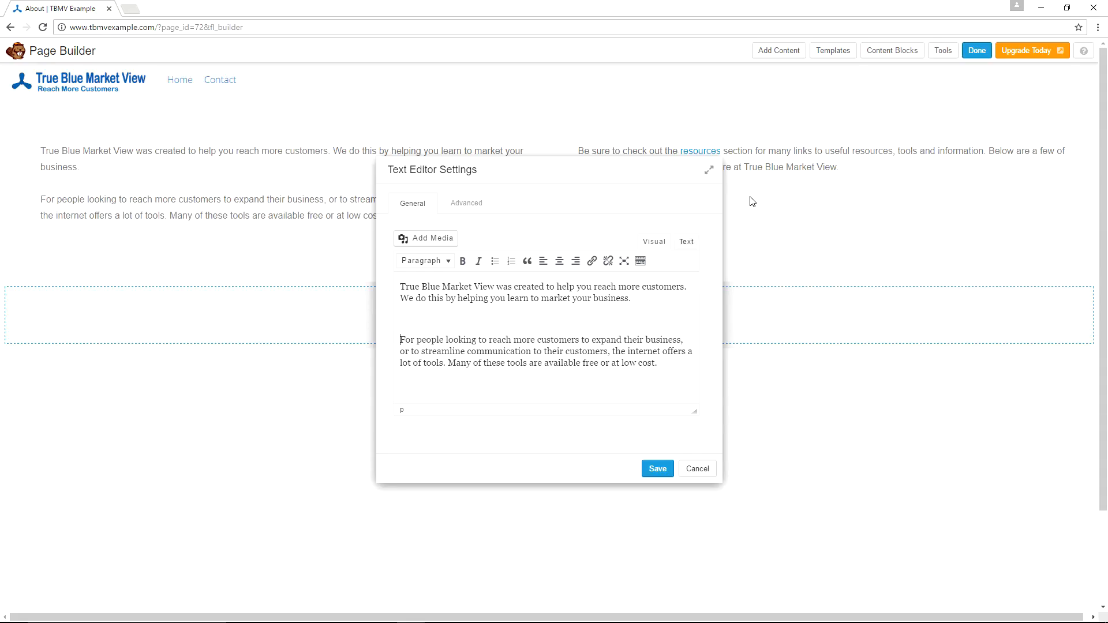
click(654, 474)
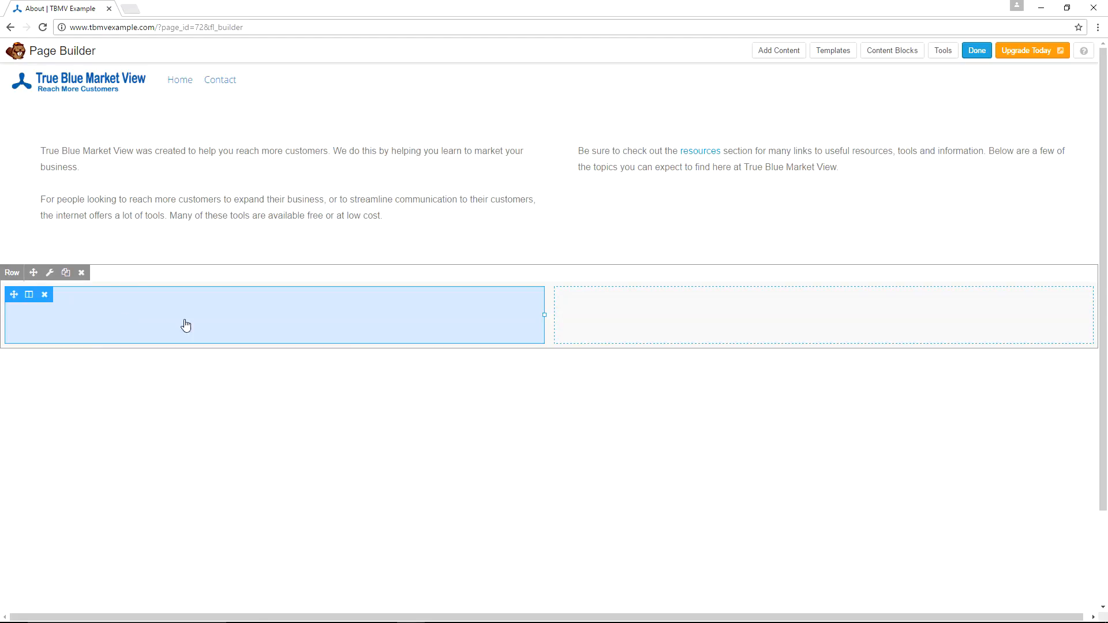
Add a Heading module to the new row's left column with the text Web Design at font size 54 px.
click(778, 52)
drag(982, 180, 972, 203)
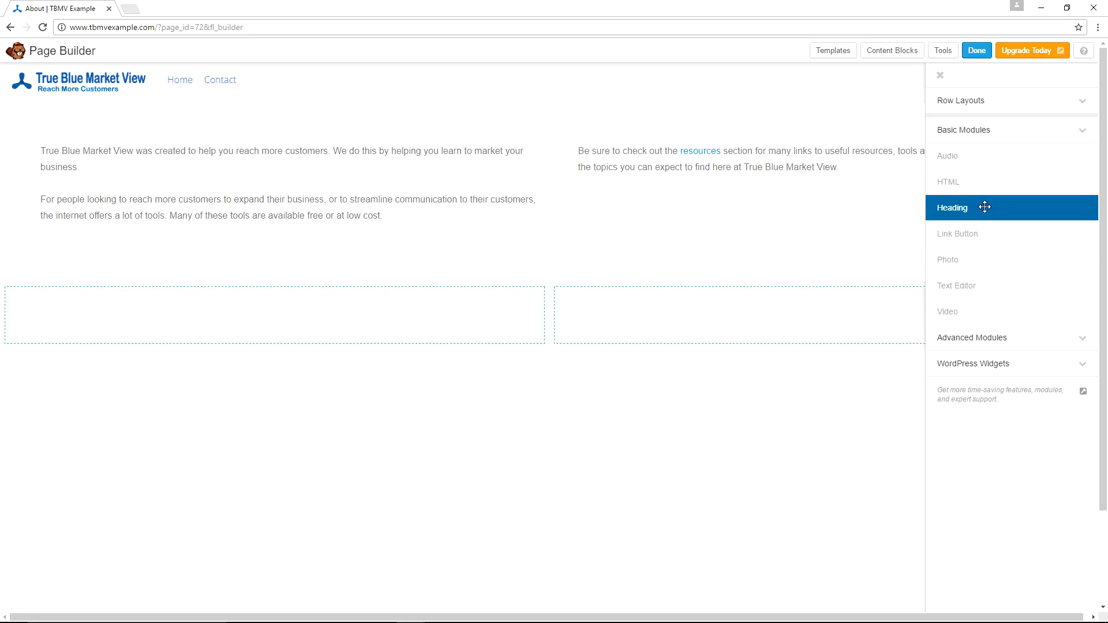
drag(985, 206, 149, 379)
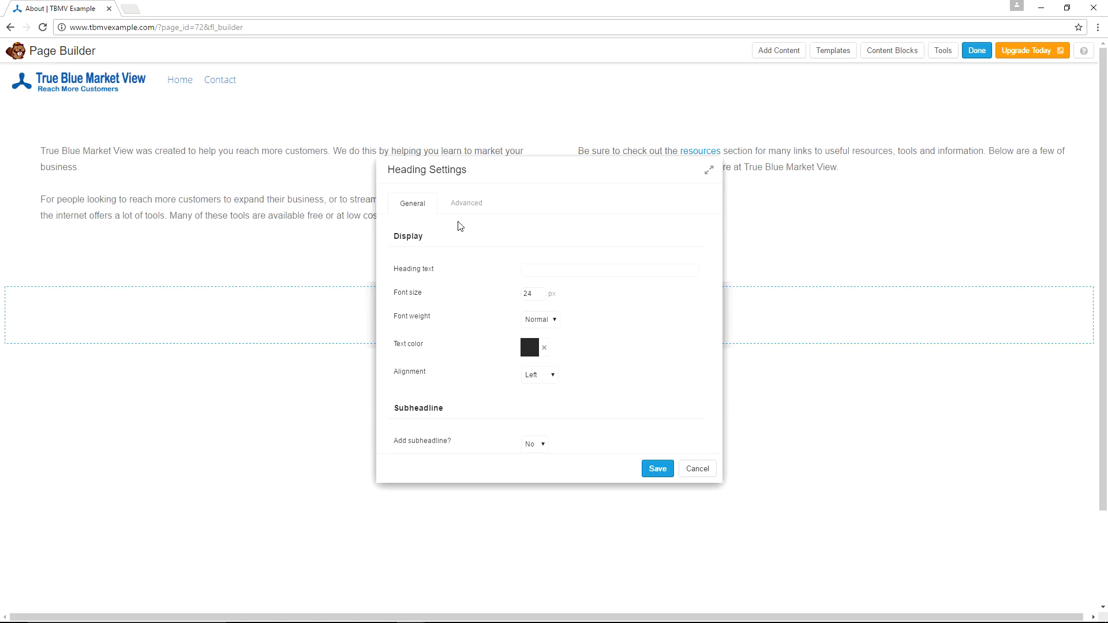
text(Web Design)
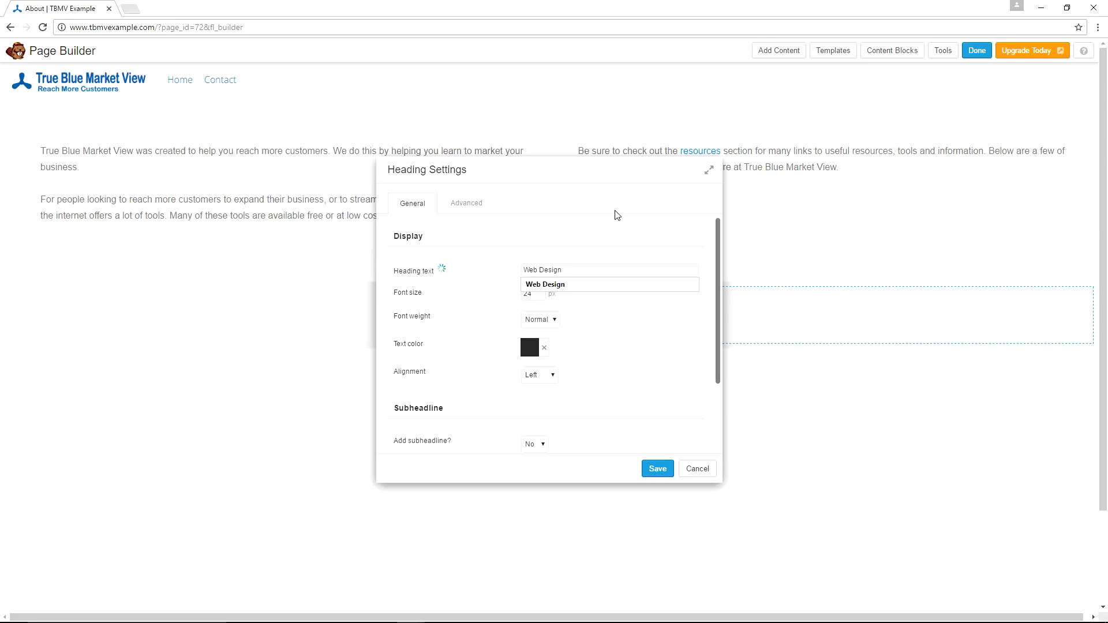
key(Tab)
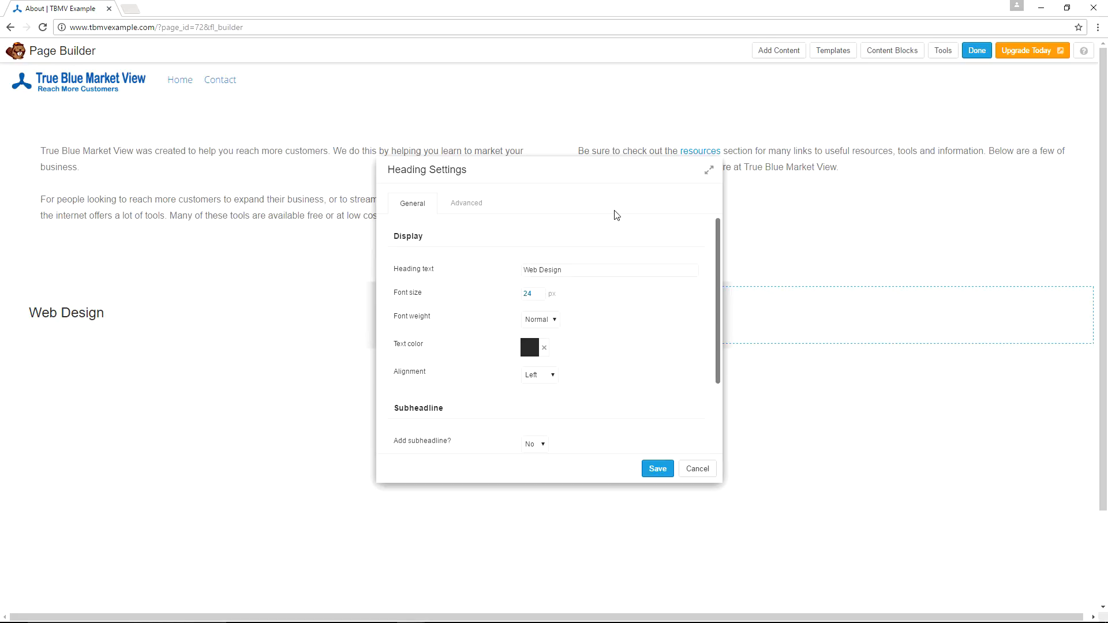
text(54)
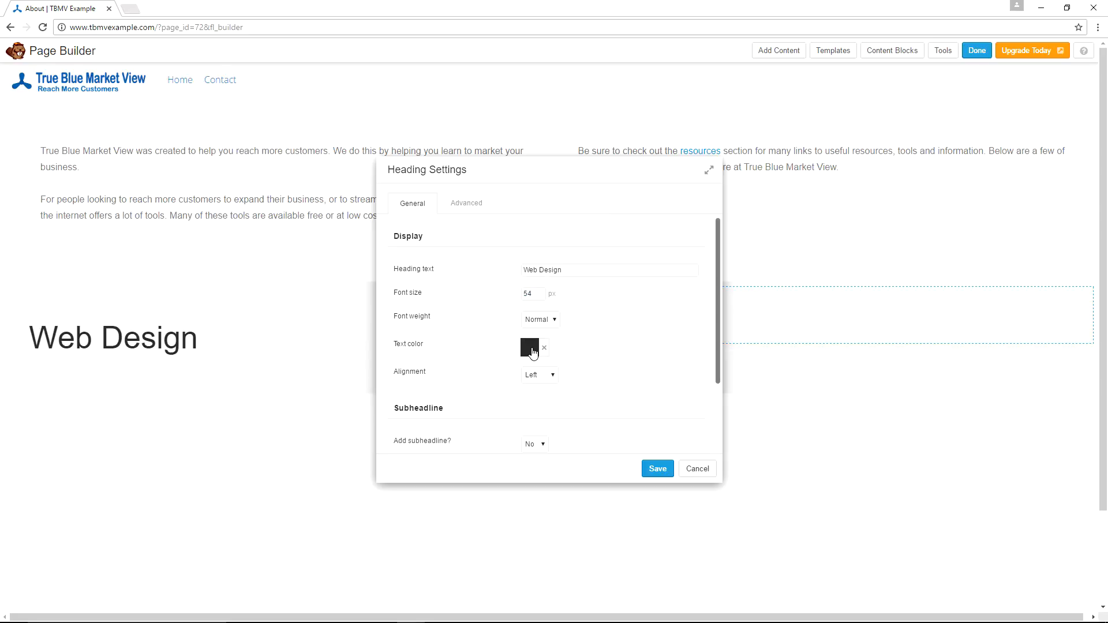
Set the heading's text color to #6d6d6d and its alignment to Center.
click(532, 352)
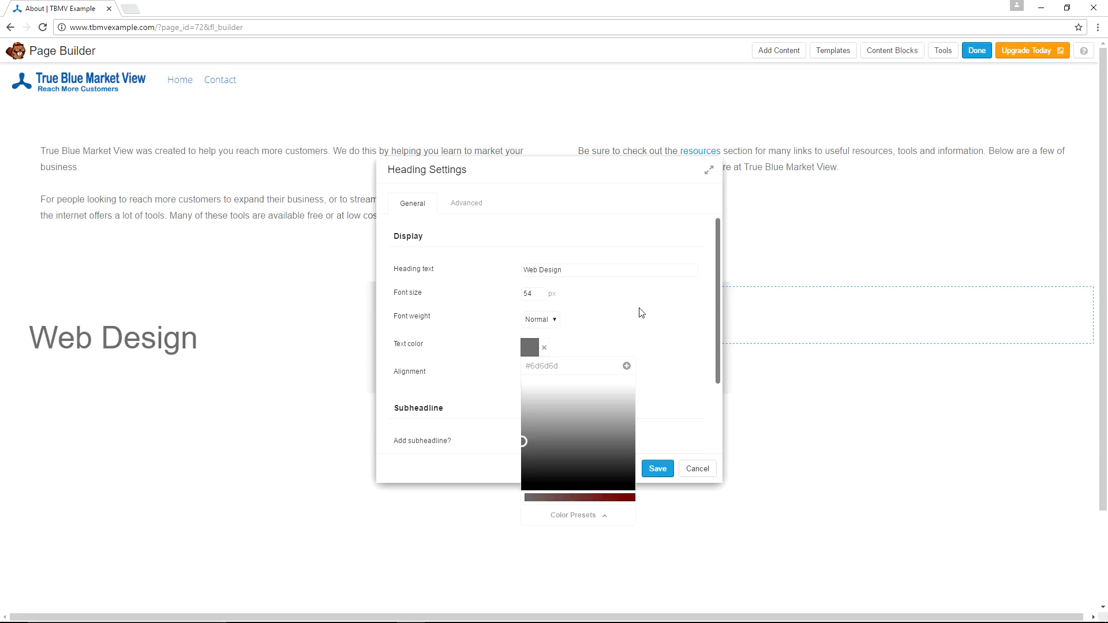
click(641, 313)
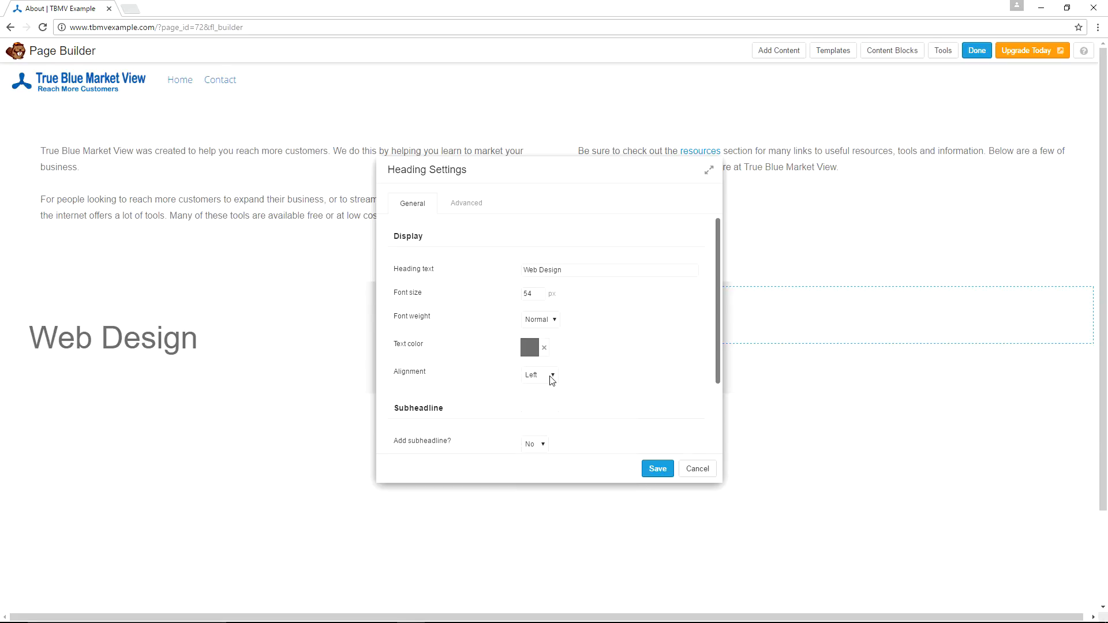
click(551, 376)
click(548, 396)
Set the heading's top, bottom, left and right margins to 0 px and save the heading.
scroll(531, 353, down, 2)
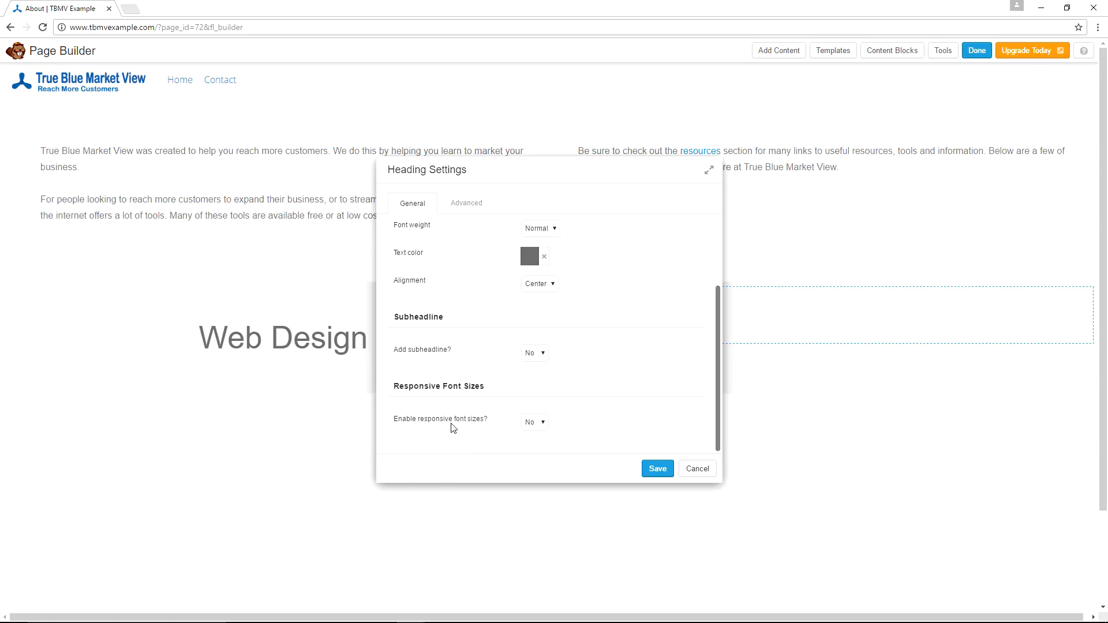
click(461, 209)
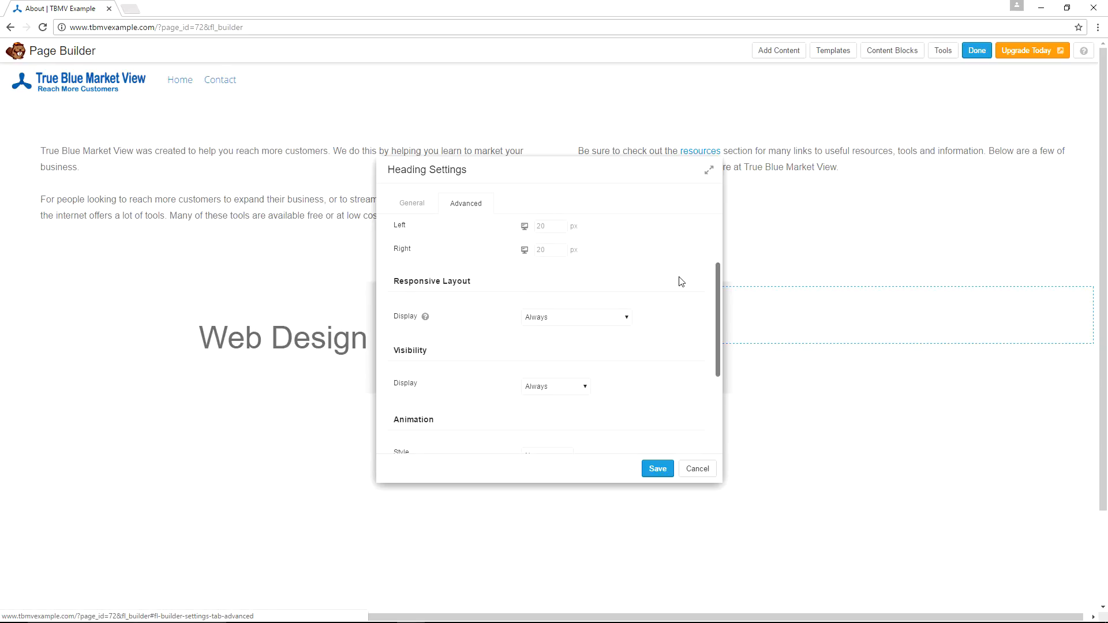
scroll(673, 279, up, 2)
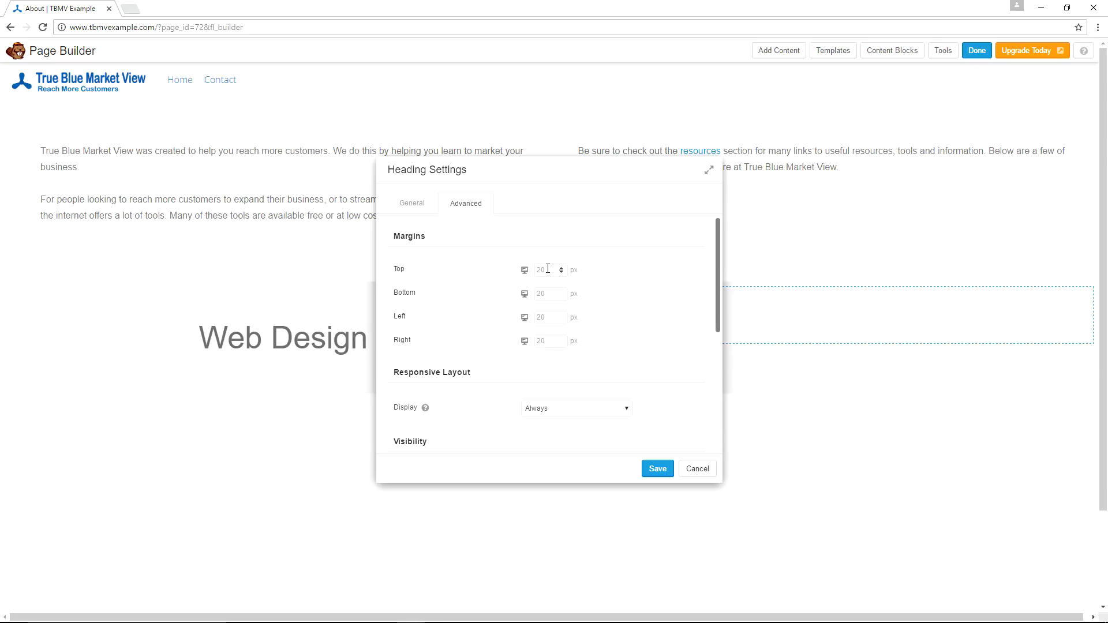
text(0)
key(Tab)
text(0)
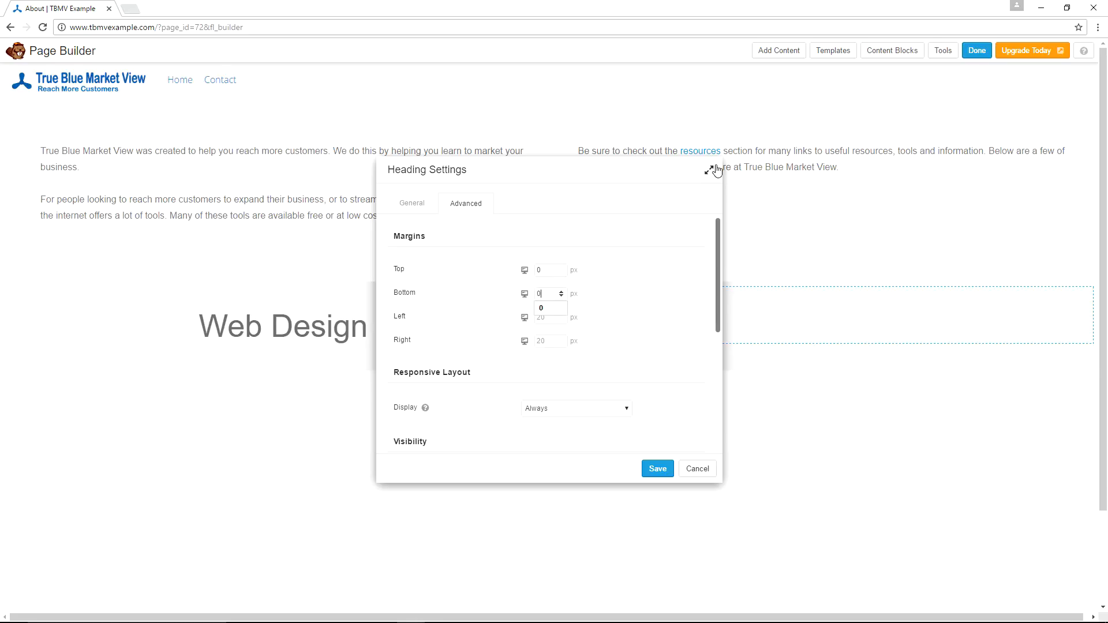
key(Tab)
text(0)
key(Tab)
text(0)
scroll(648, 275, down, 2)
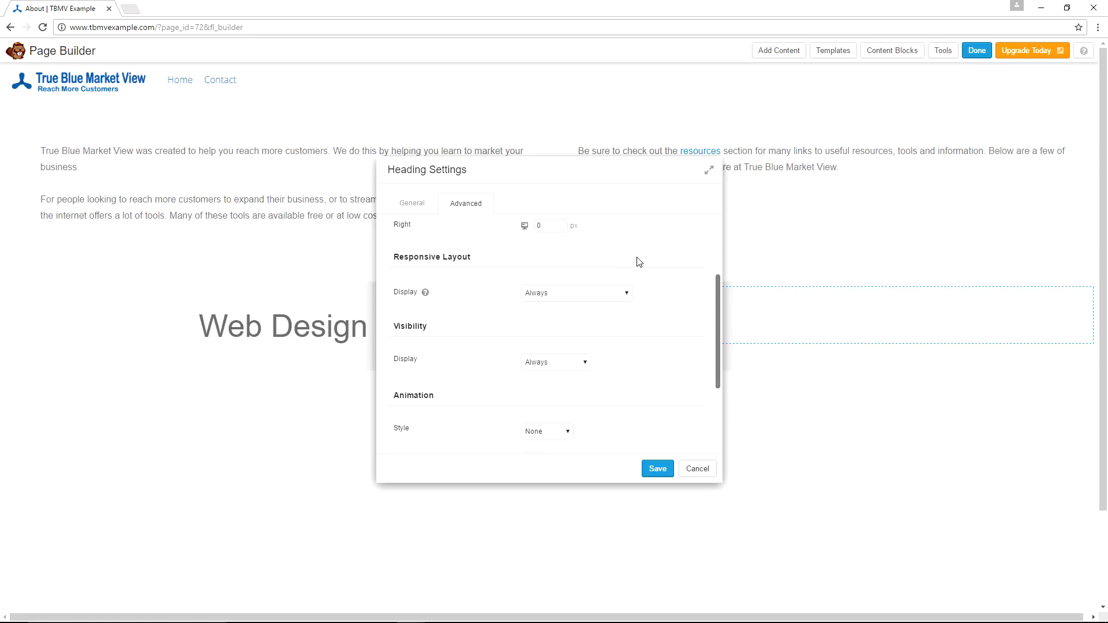
scroll(637, 261, down, 3)
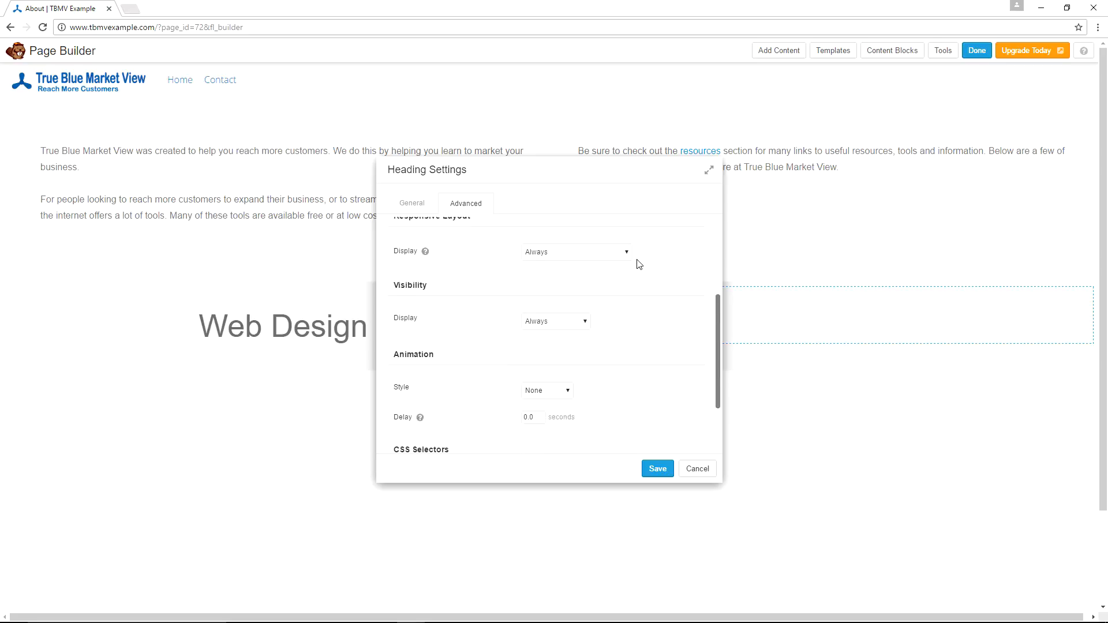
click(657, 470)
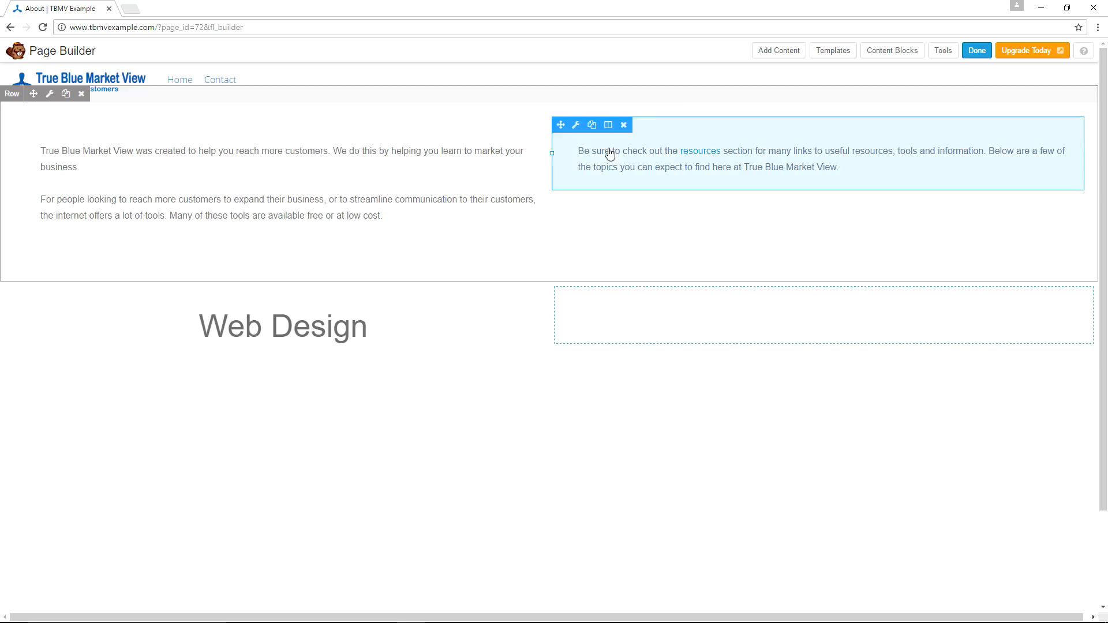
Add a Text Editor module below the Web Design heading and compare with the live page's Web Design section.
click(770, 51)
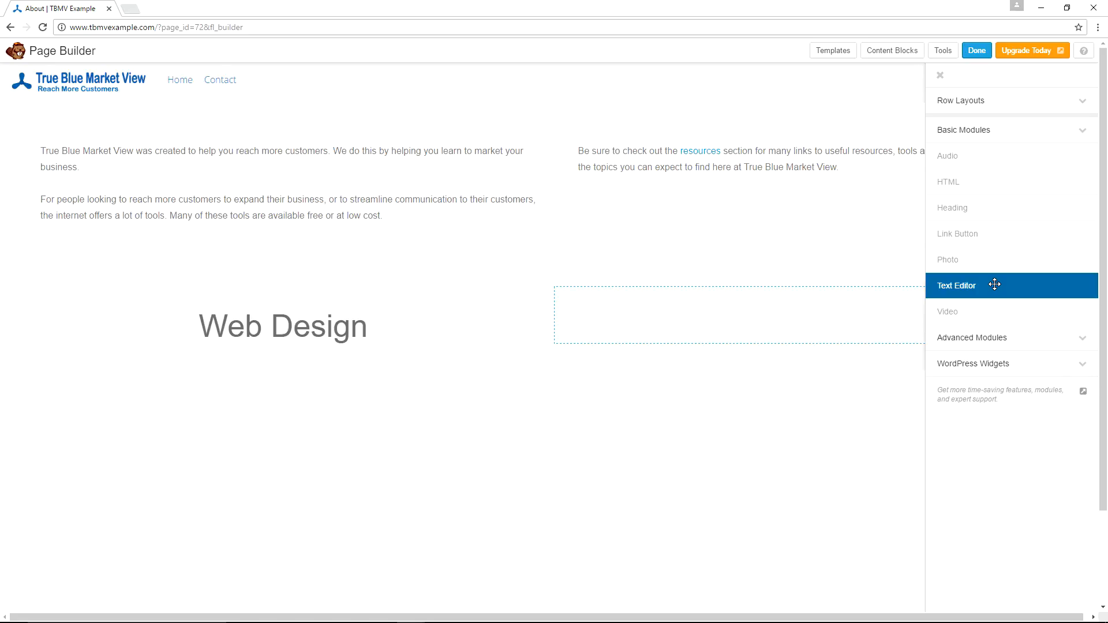
drag(995, 284, 193, 448)
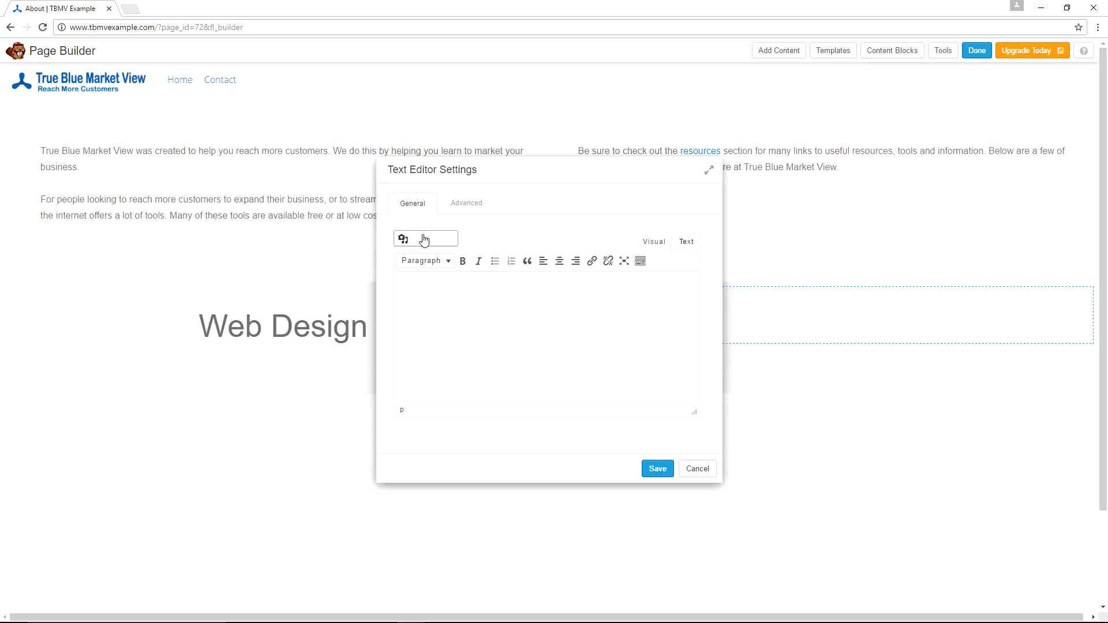
key(alt+Tab)
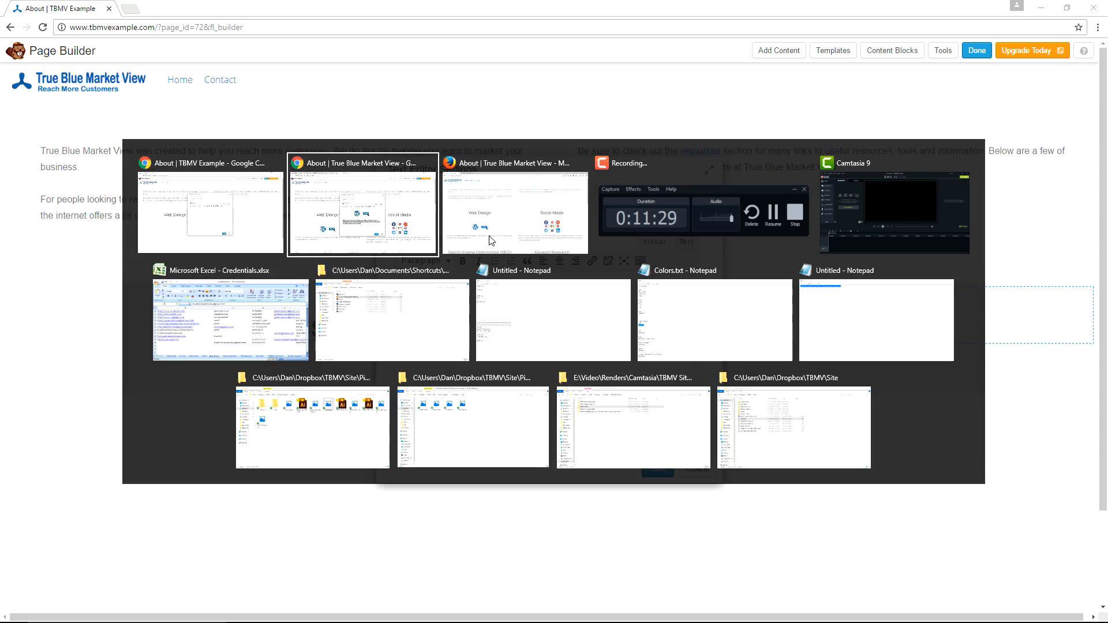
click(491, 241)
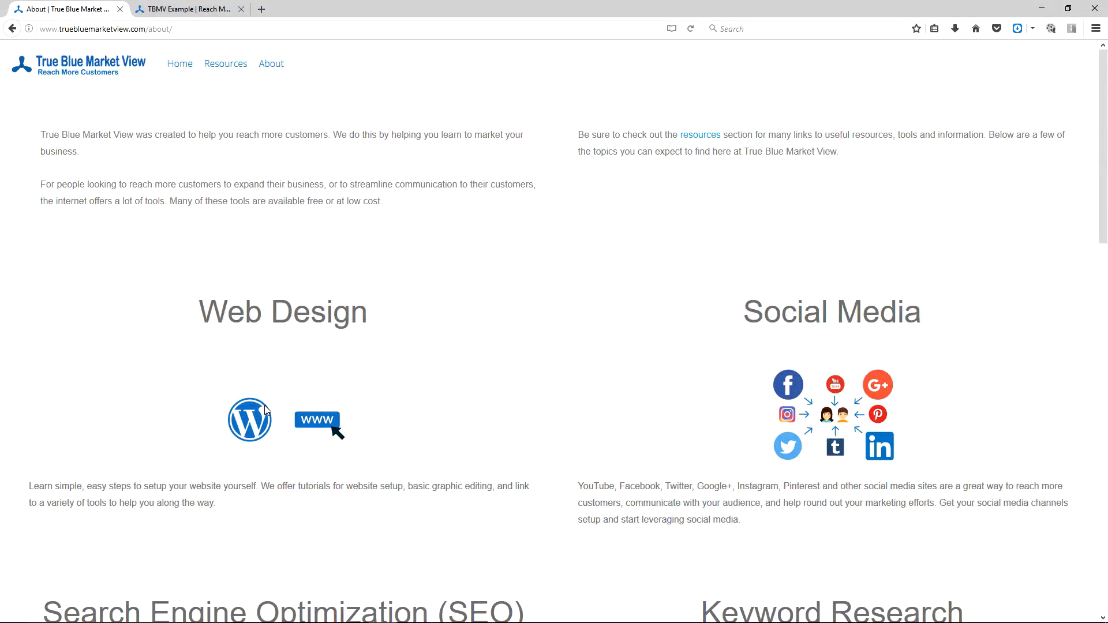
scroll(566, 329, down, 4)
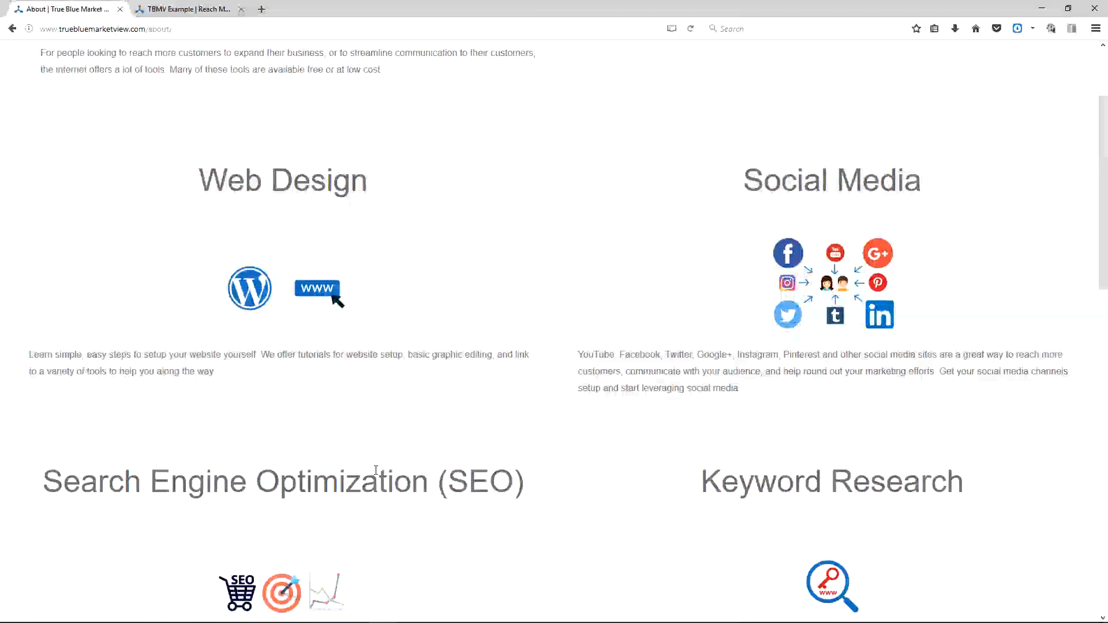
scroll(479, 444, down, 7)
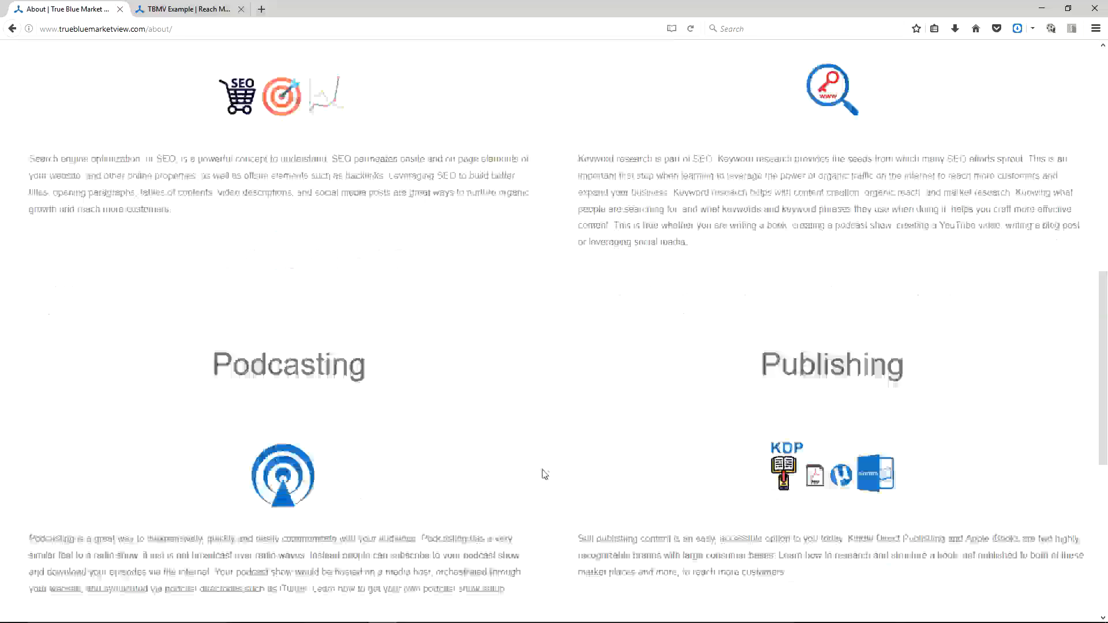
scroll(577, 417, up, 9)
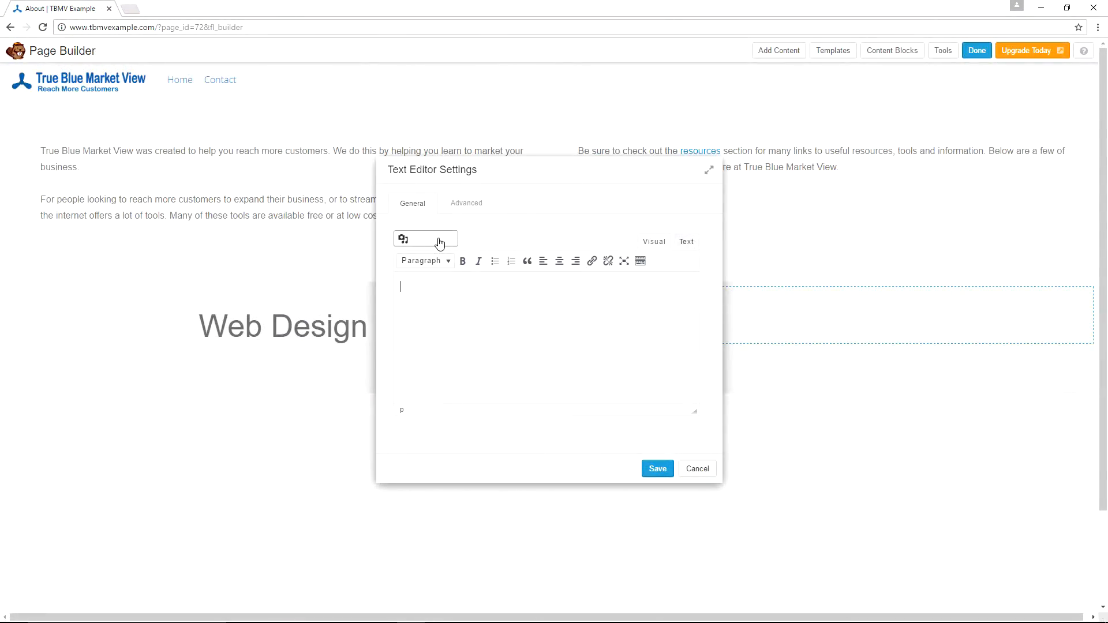
Upload WebDesign.png and insert it into the new text module.
click(438, 242)
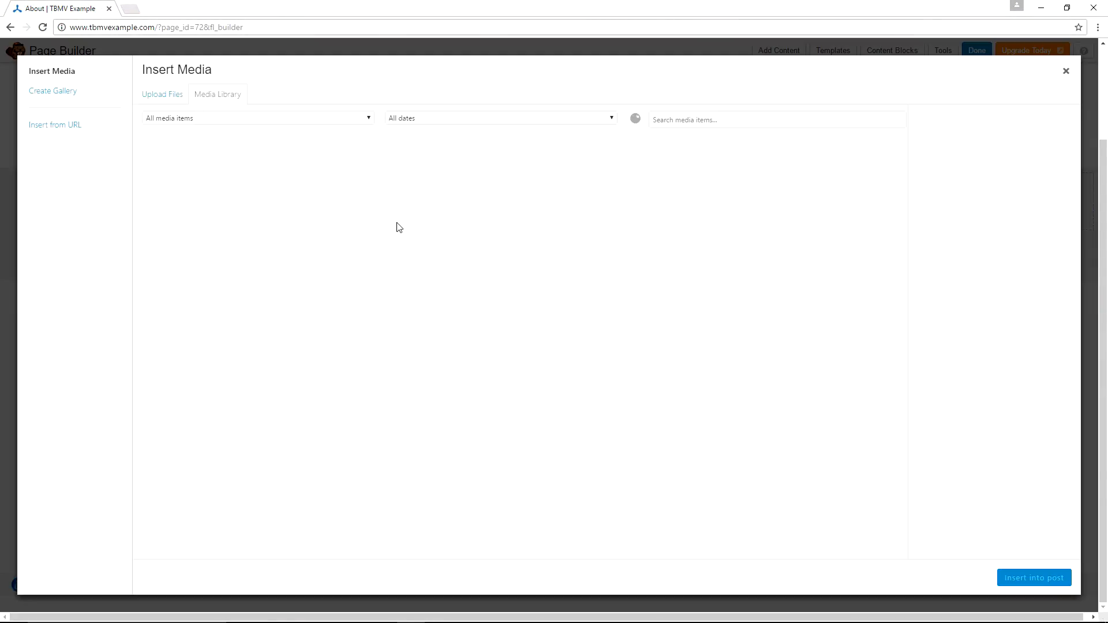
click(168, 97)
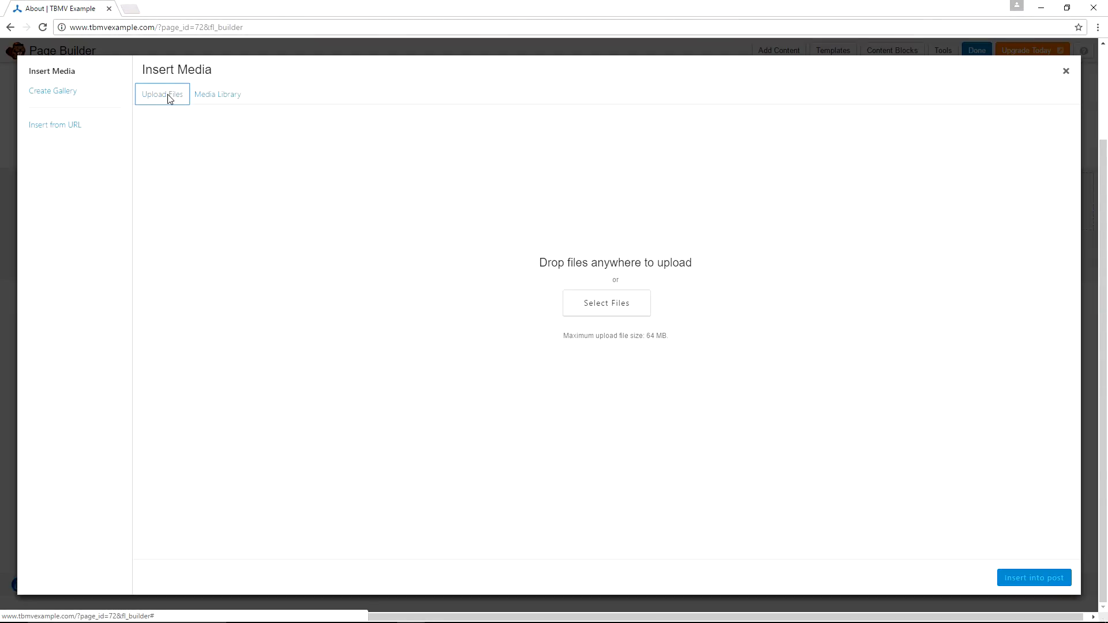
click(618, 305)
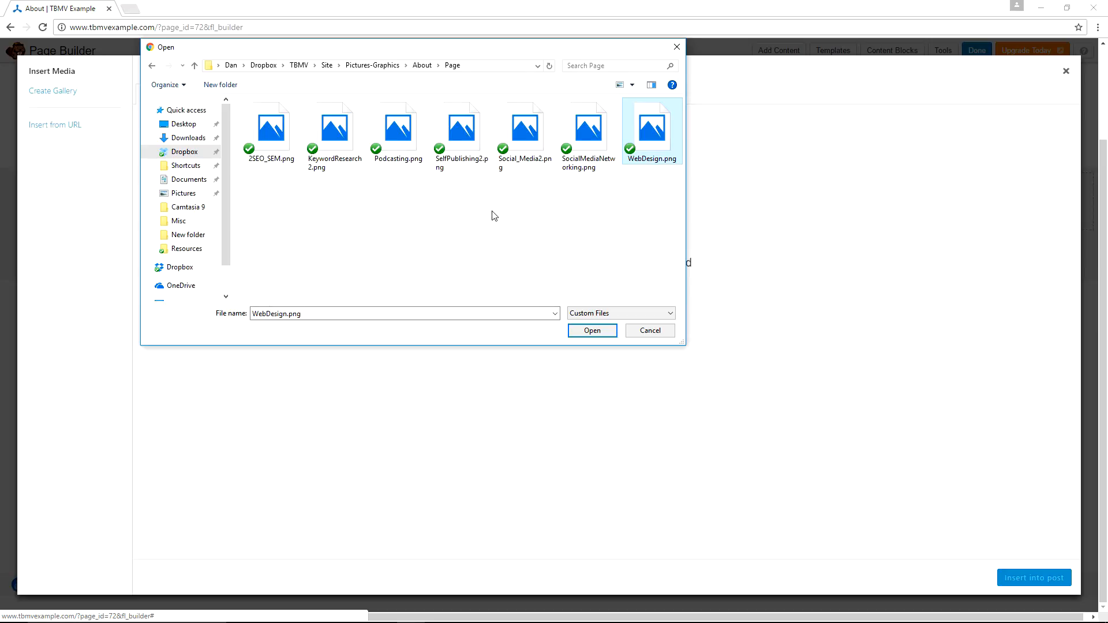
click(591, 330)
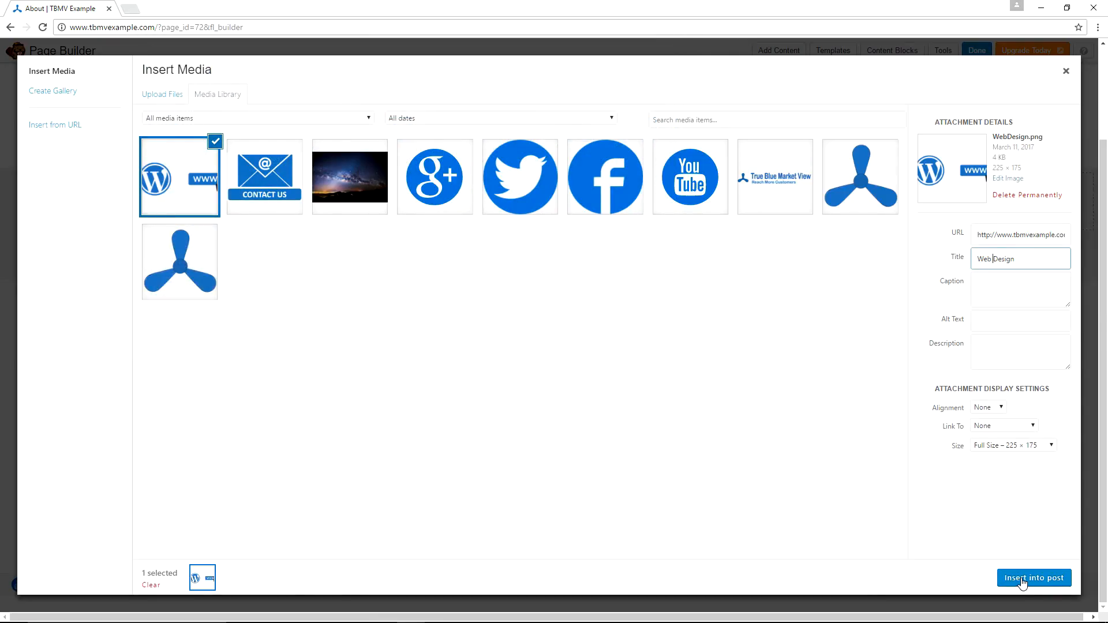
click(1022, 584)
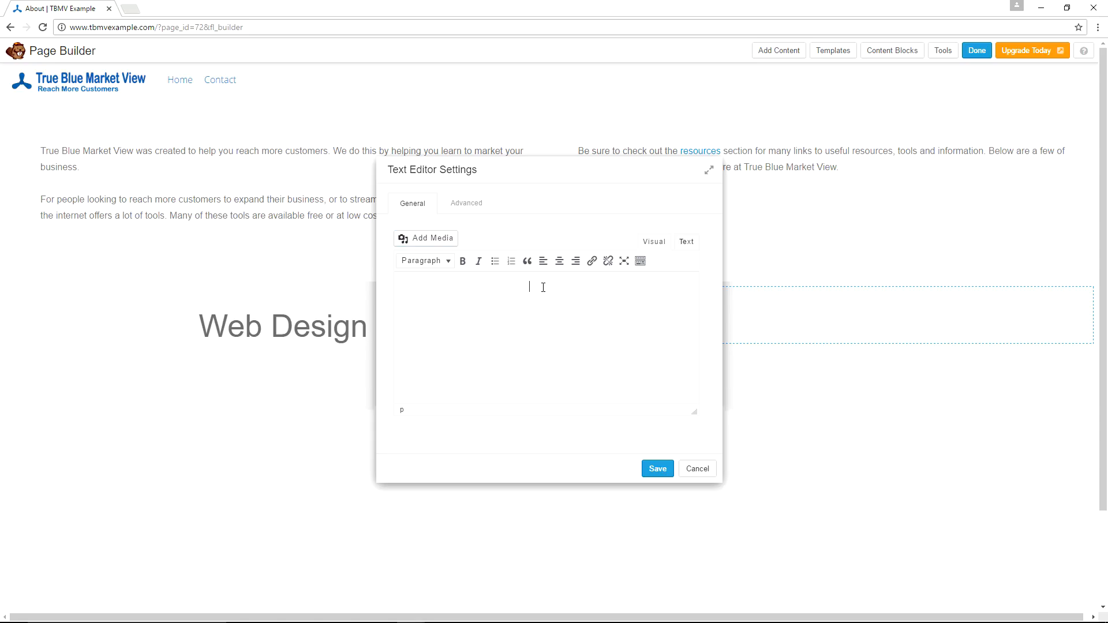
Center the image, start a new line below it, and paste the Web Design description text.
click(560, 263)
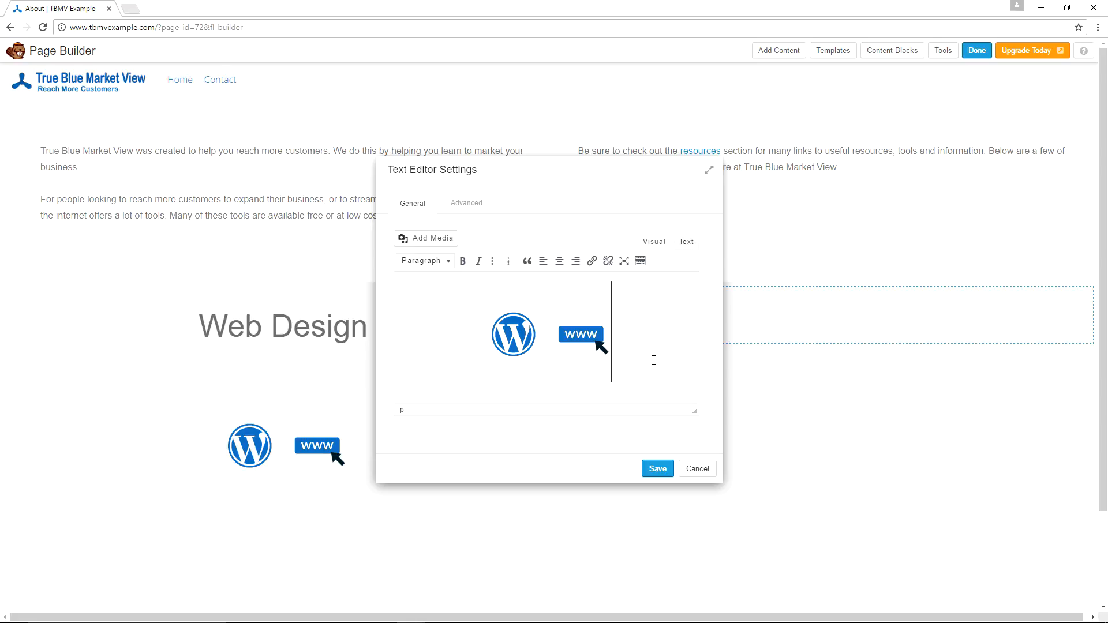
key(Return)
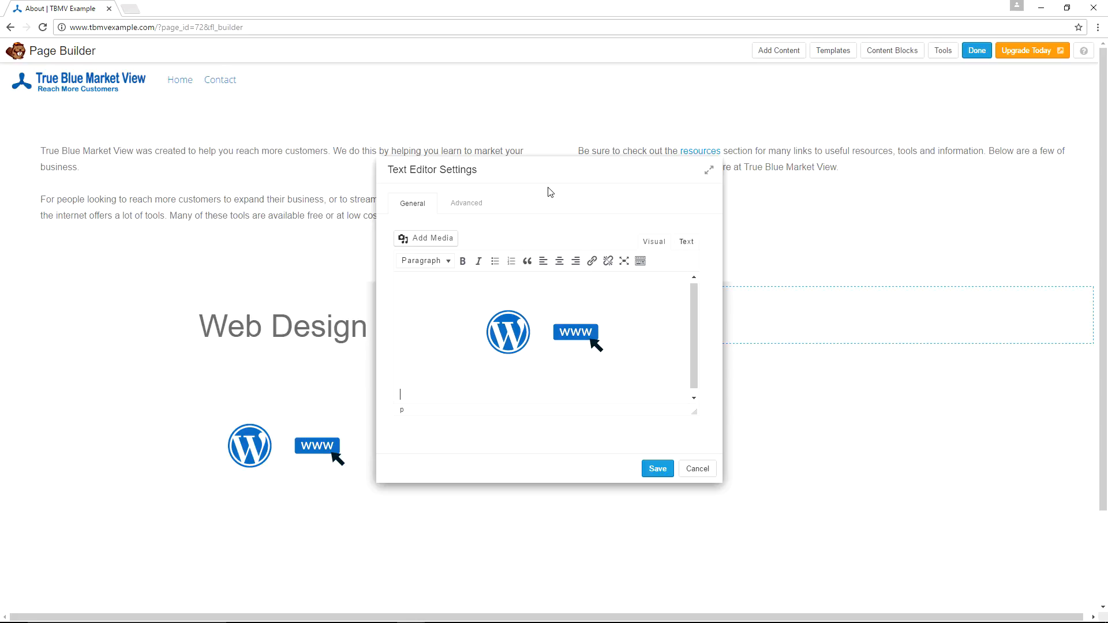
text(Learn simple, easy steps to setup your website yourself. We offer tutorials for website setup, basic graphic editing, and link to a variety of tools to help you along the way.)
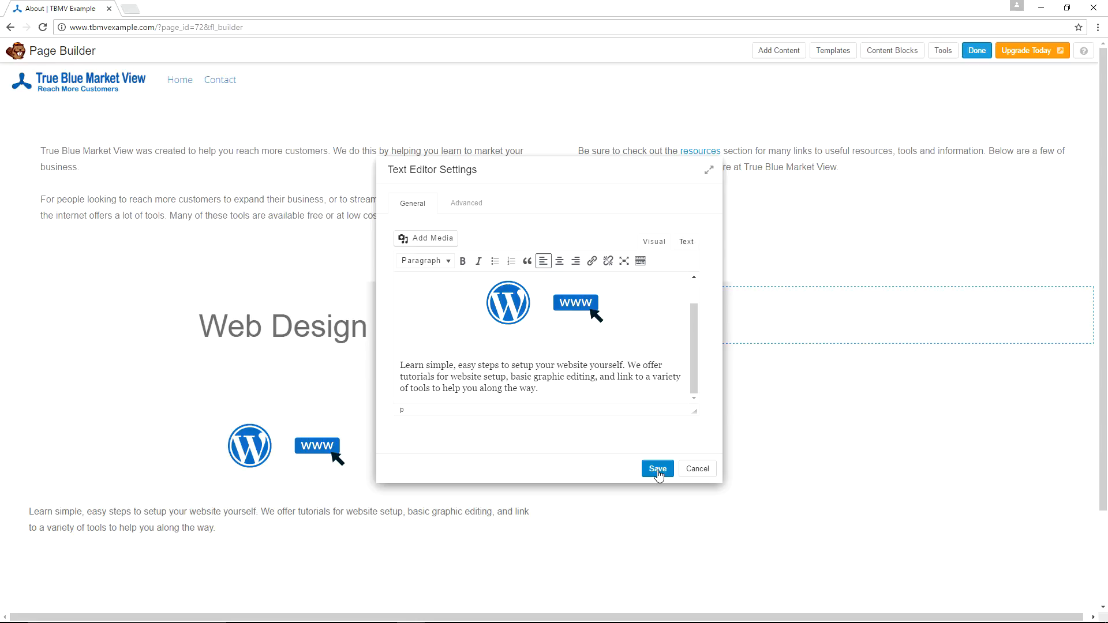
Save the Web Design text module, reopen it, and set its top margin to 0 px and bottom margin to 50 px, then save.
click(658, 469)
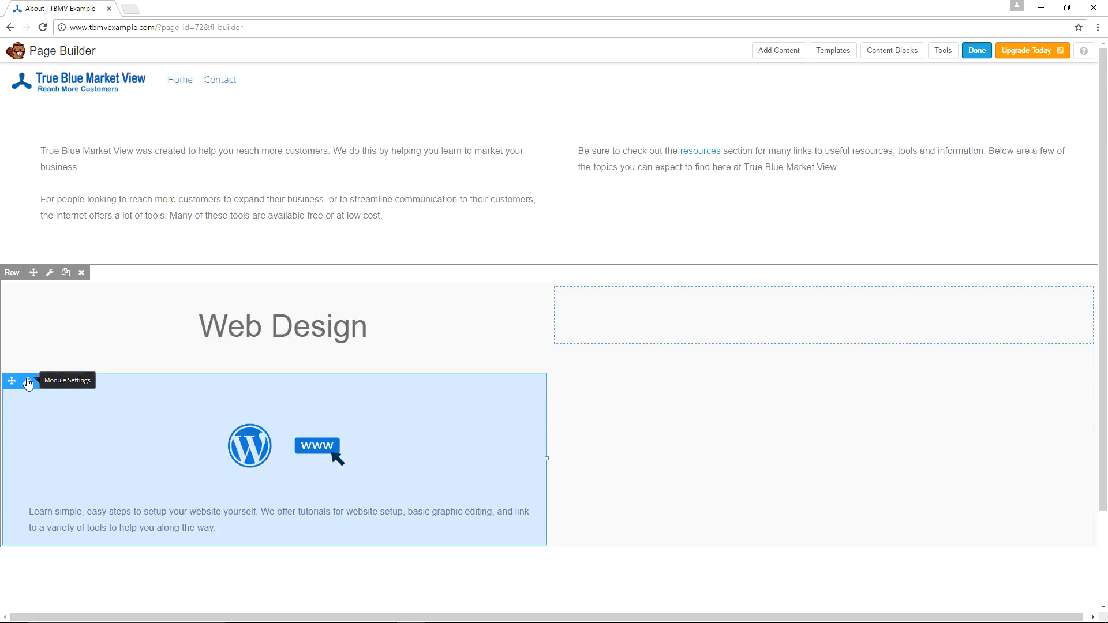
click(29, 384)
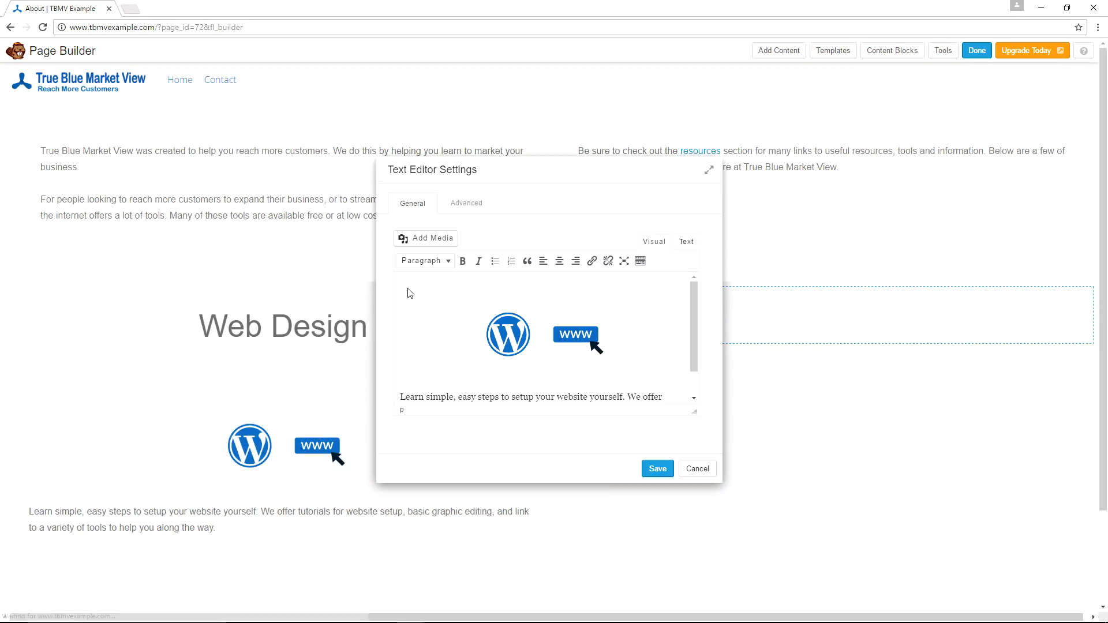
click(472, 203)
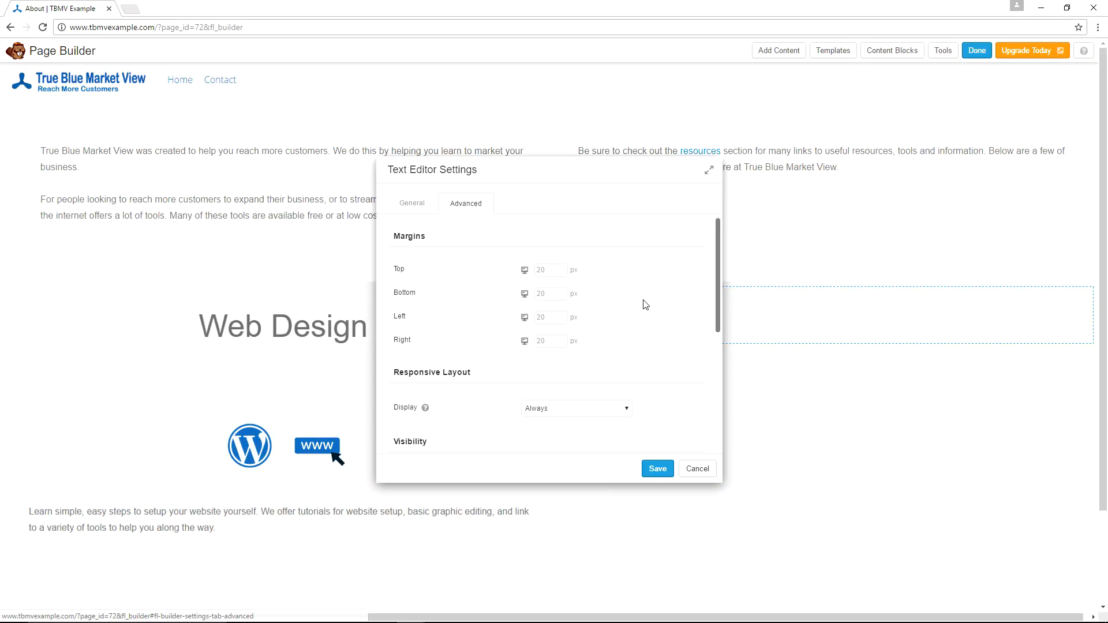
click(549, 269)
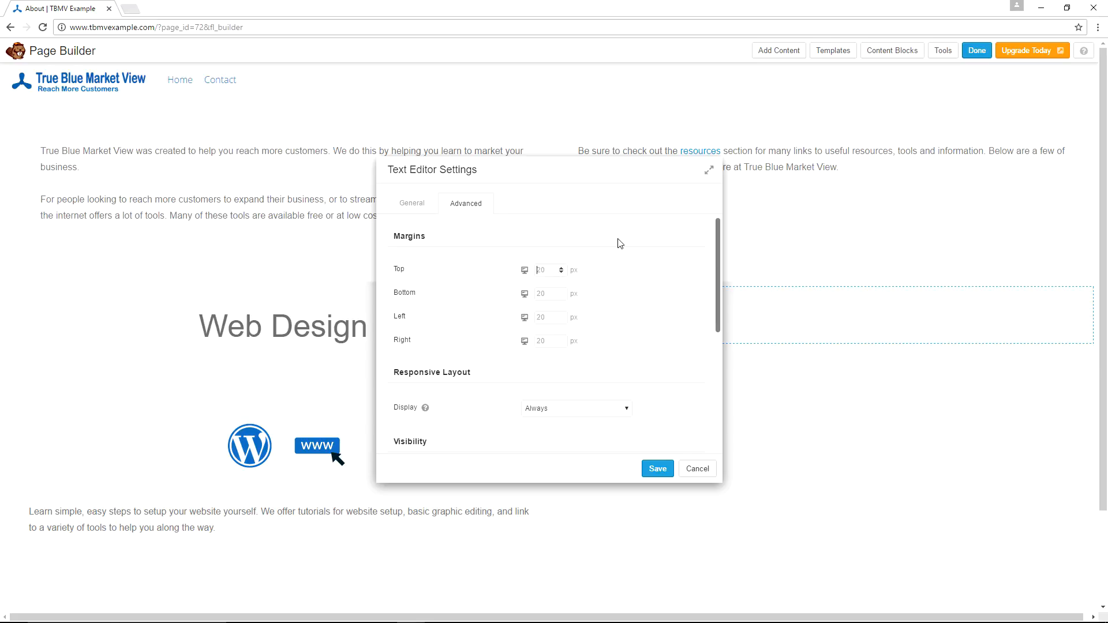
text(0)
key(Tab)
text(50)
key(Tab)
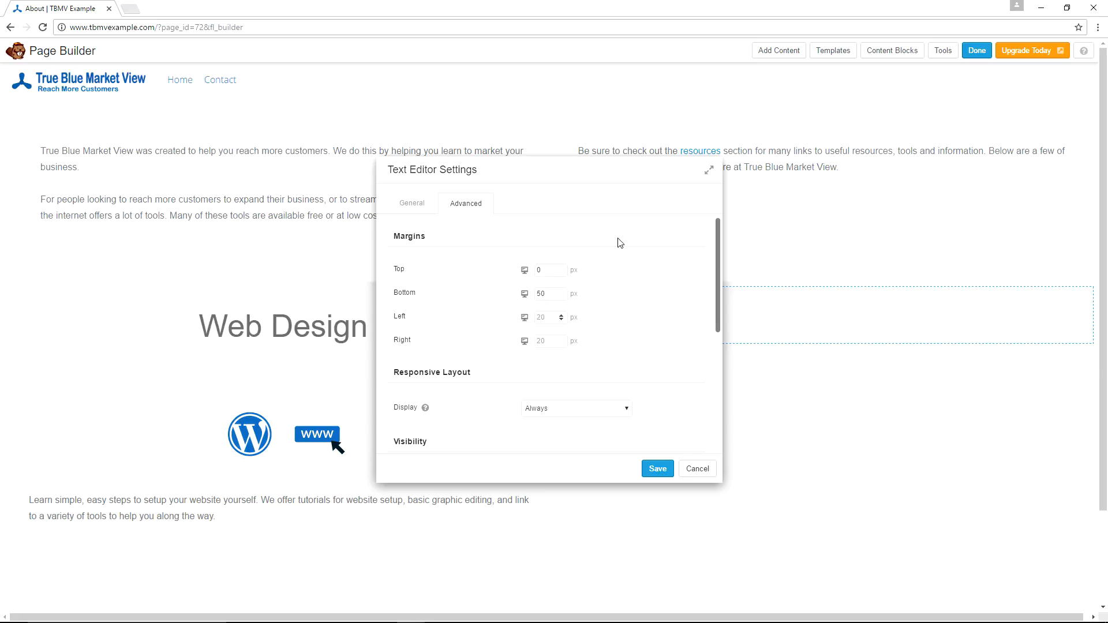
scroll(645, 287, down, 3)
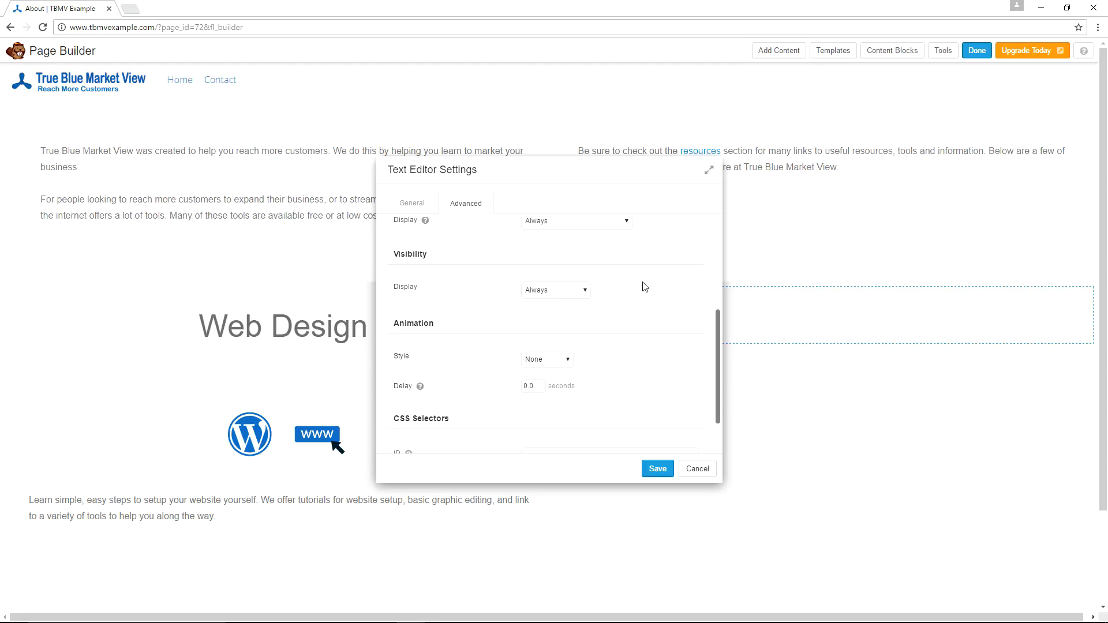
click(652, 471)
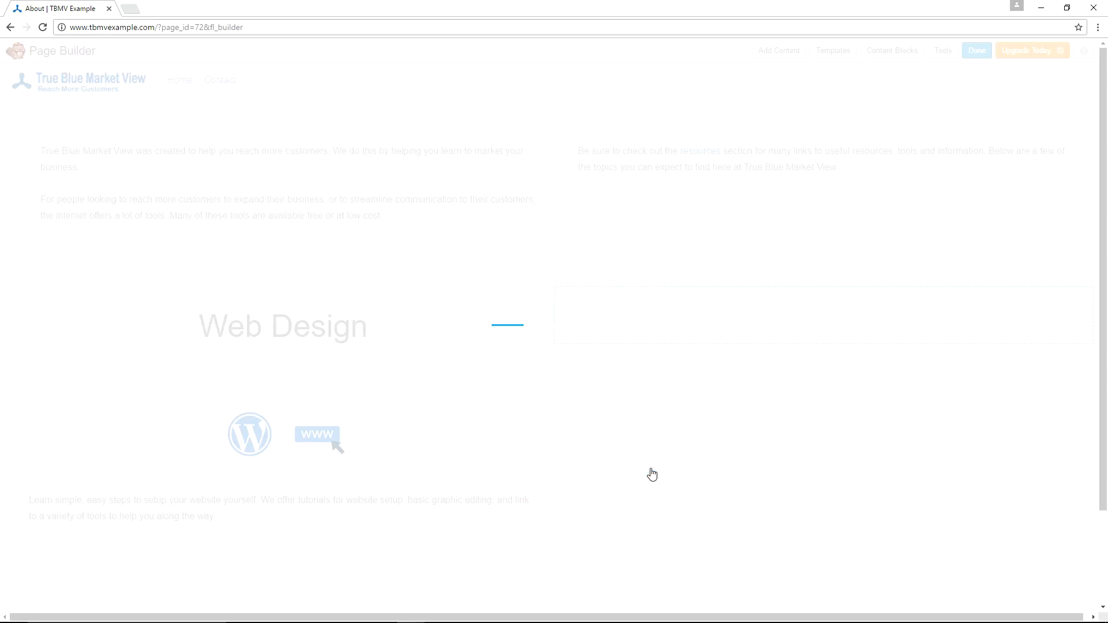
Add a Heading module to the empty right column reading Social Media, with font size 54 px and text color #6d6d5d.
click(774, 55)
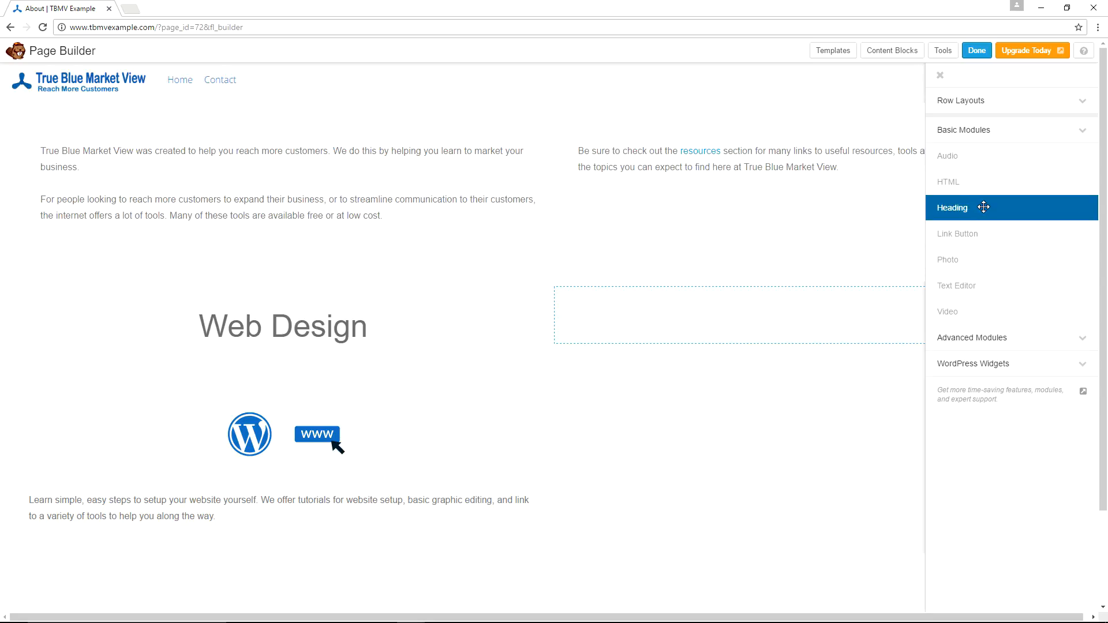
drag(983, 207, 651, 384)
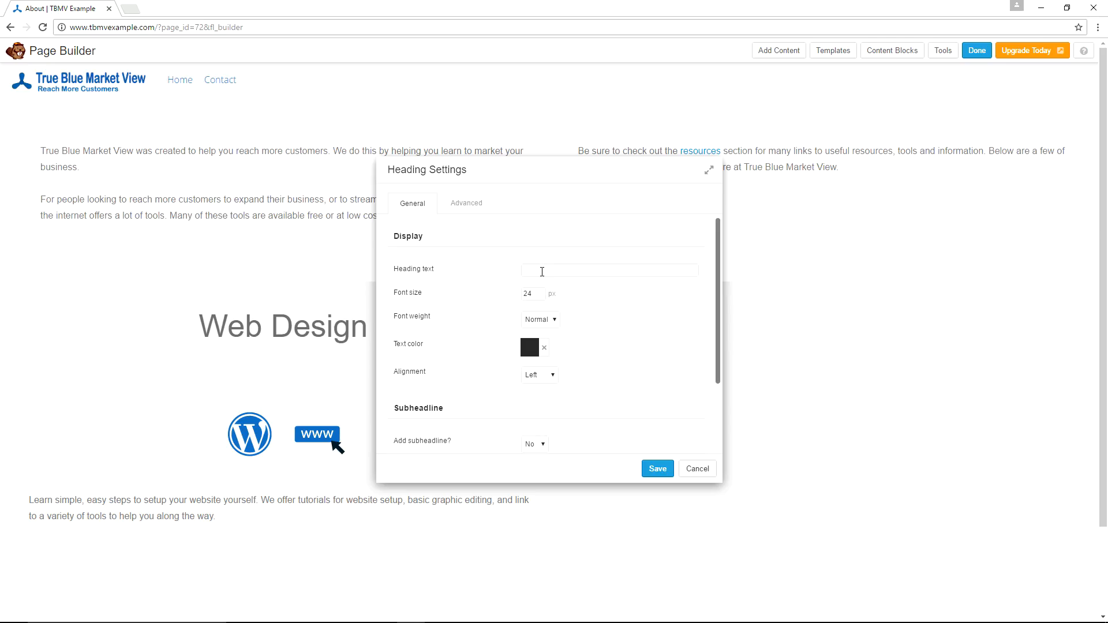
text(Social Media)
key(Tab)
text(54)
click(526, 349)
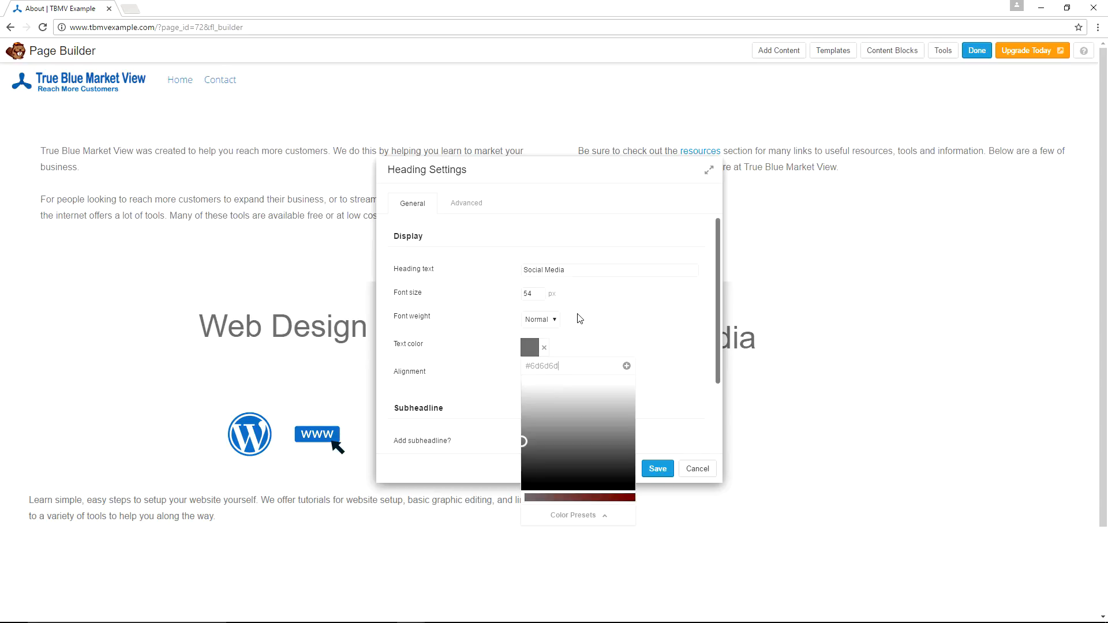
click(621, 313)
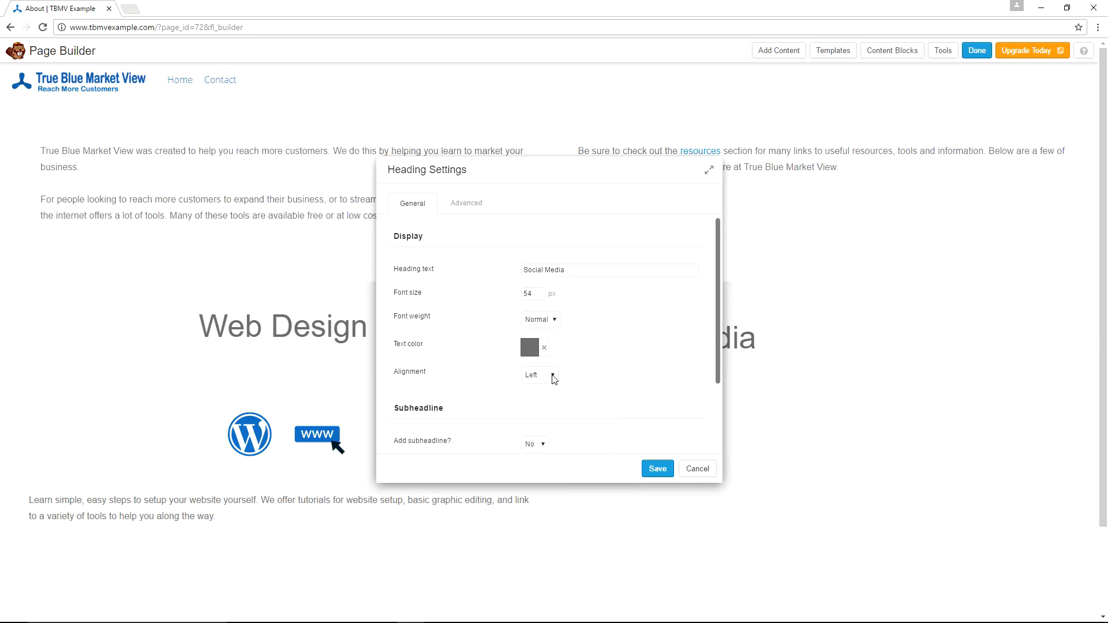
Center the Social Media heading, set its top margin to 0 px, and save it.
click(553, 376)
click(533, 398)
scroll(621, 331, down, 2)
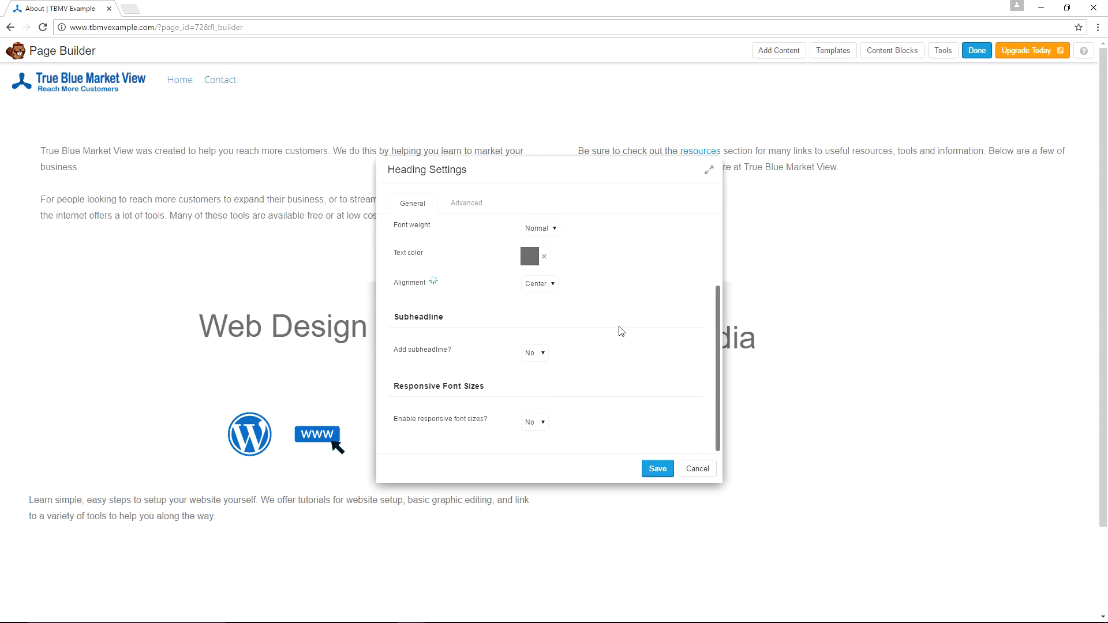
scroll(621, 331, up, 2)
click(467, 204)
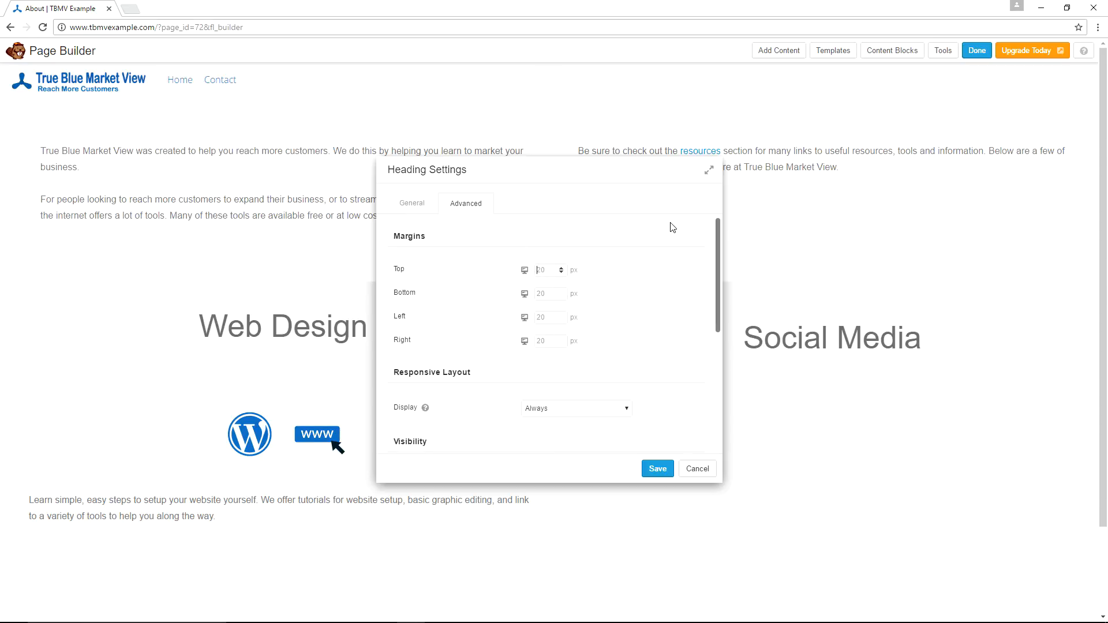
text(0)
click(658, 469)
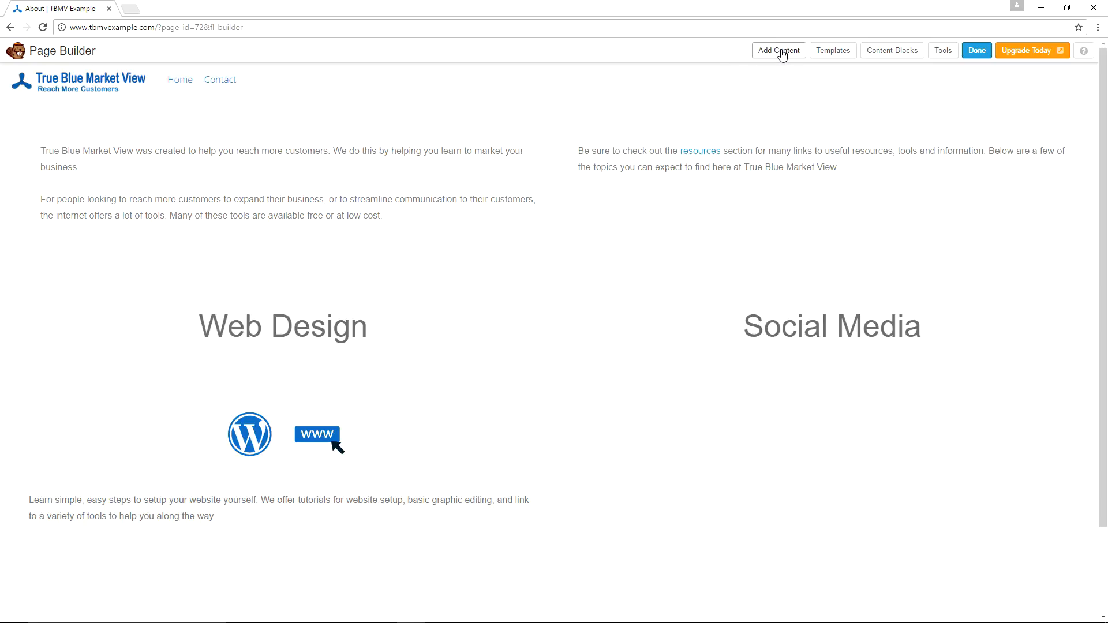
Add a Text Editor module below the Social Media heading and upload and insert SocialMediaNetworking.png into it.
click(780, 52)
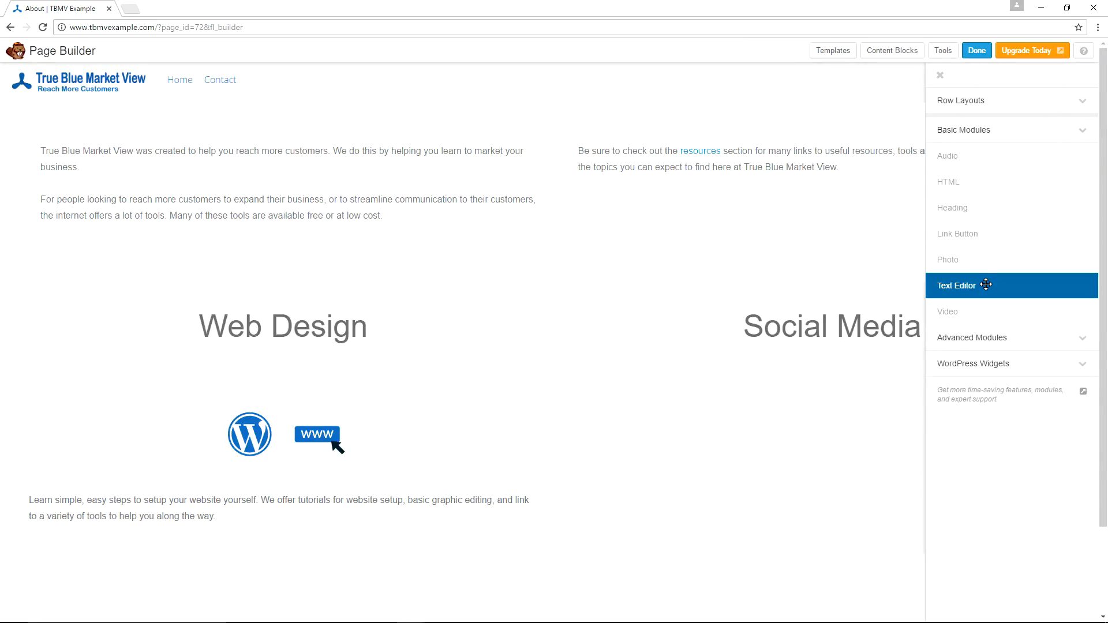
drag(986, 285, 791, 460)
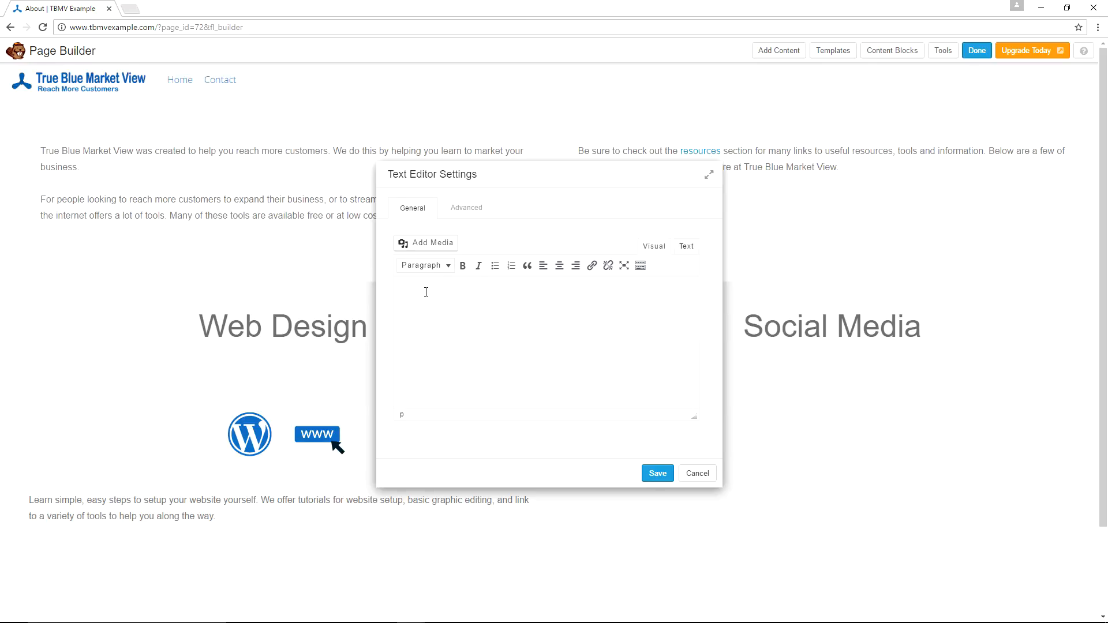
click(443, 247)
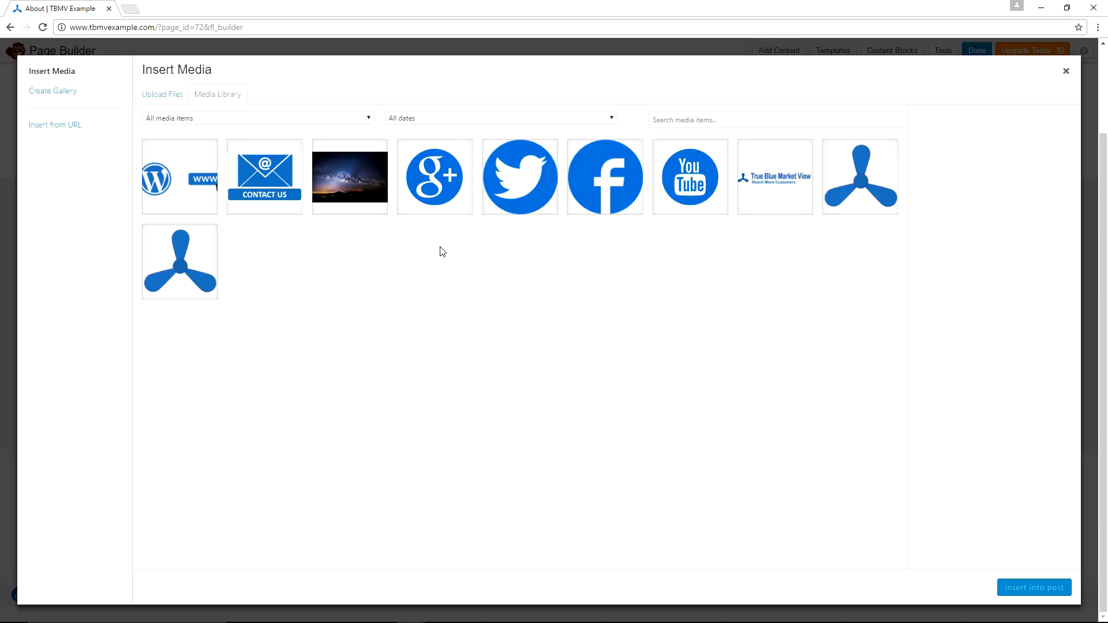
click(158, 96)
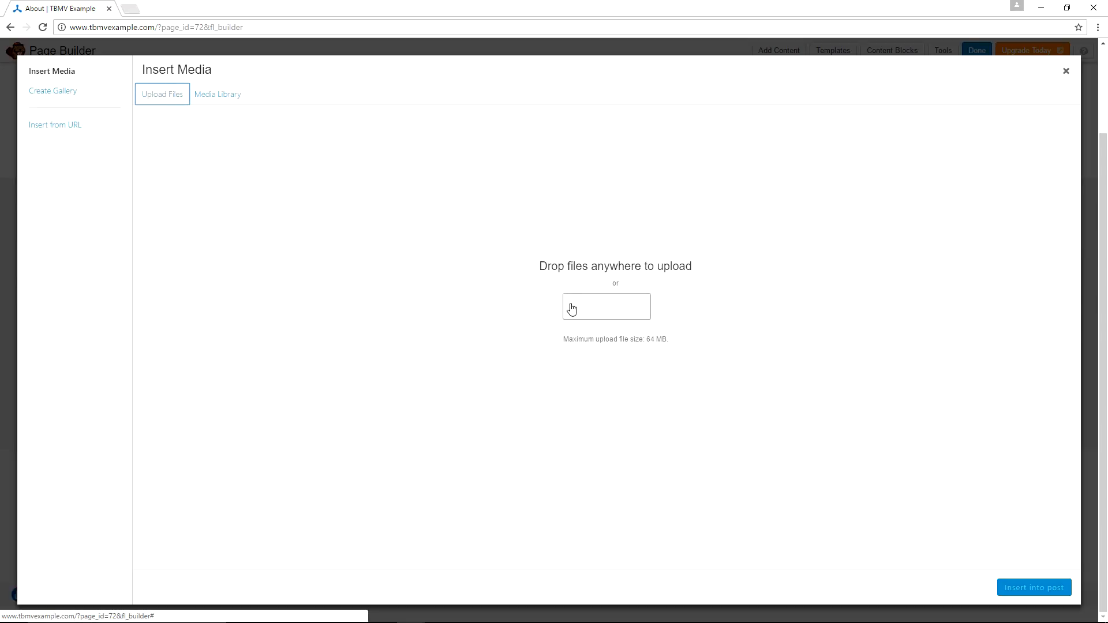
click(612, 297)
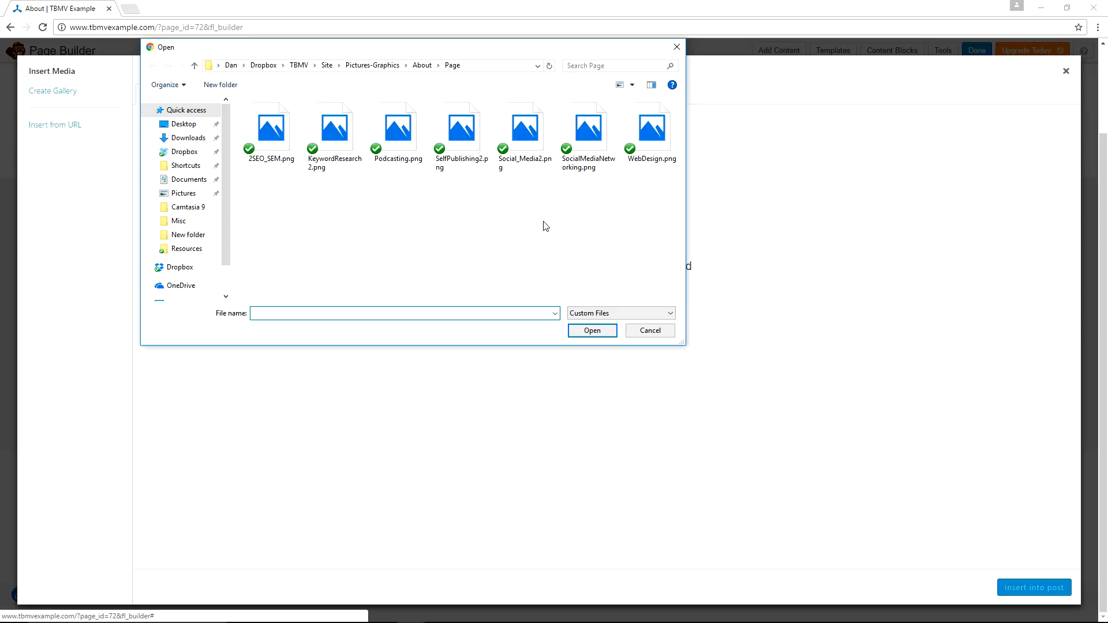
click(589, 131)
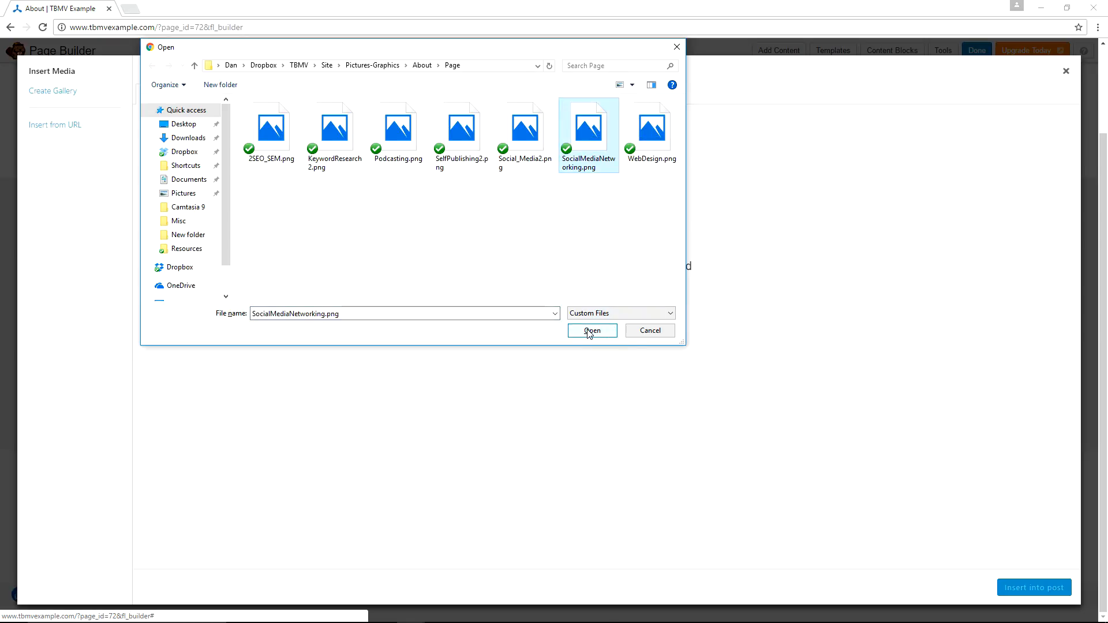
click(589, 331)
click(1024, 591)
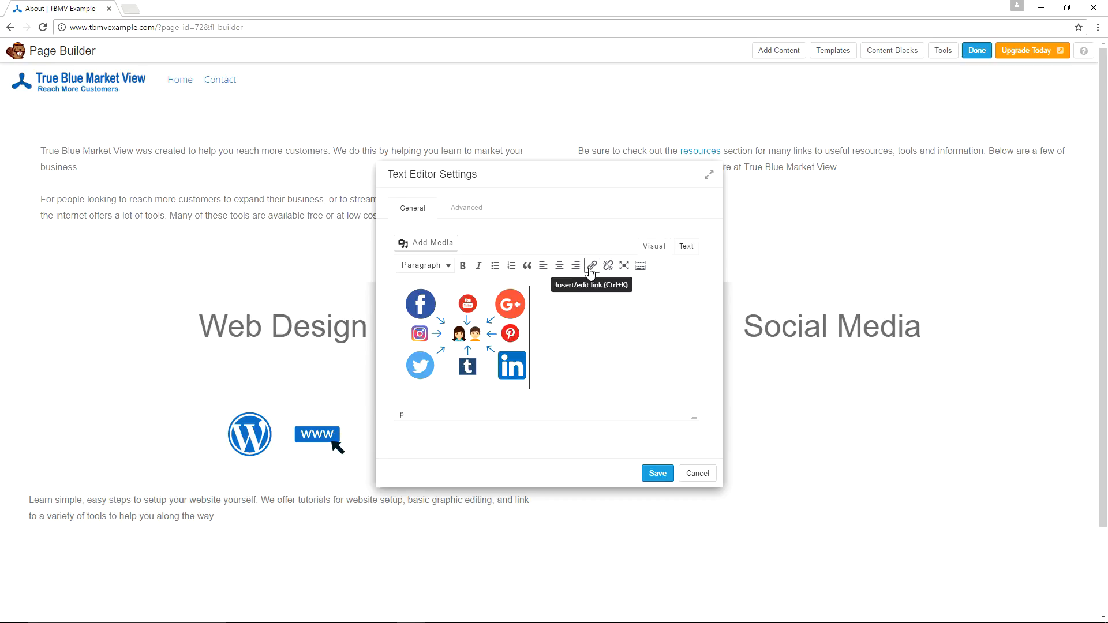
Center the social media image, add a new line beneath it, and paste the Social Media description text.
click(559, 267)
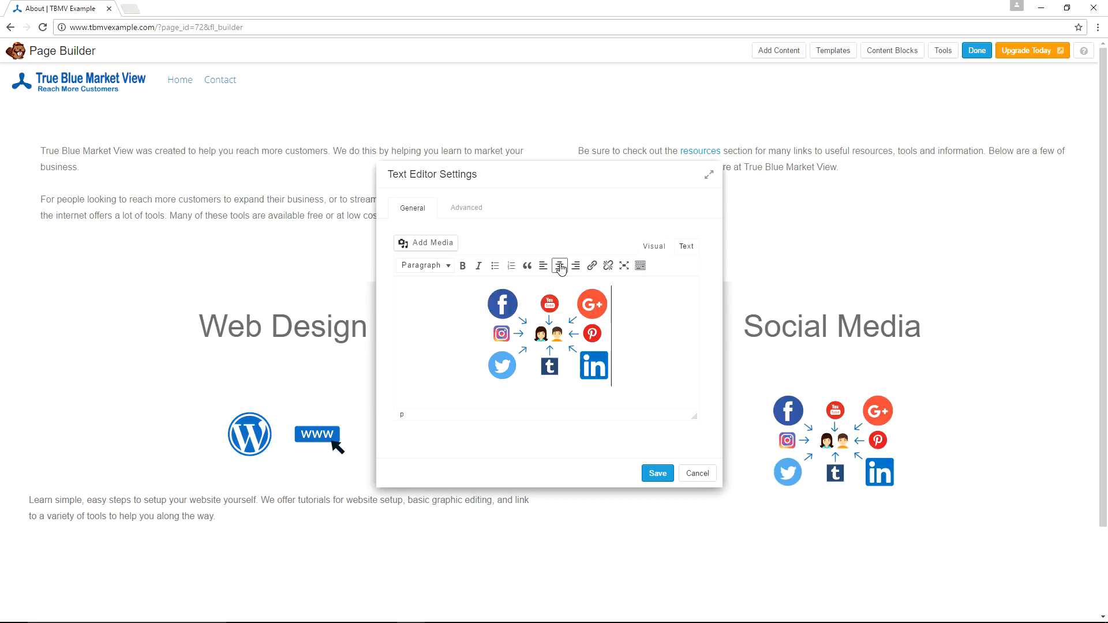
key(Return)
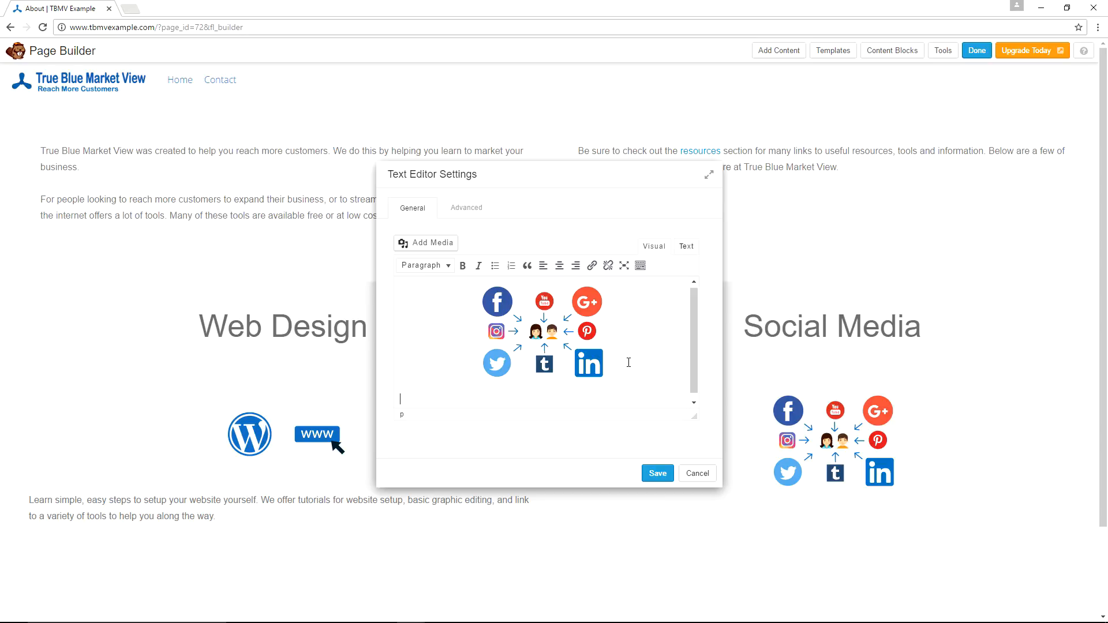
text(YouTube, Facebook, Twitter, Google+, Instagram, Pinterest and other social media sites are a great way to reach more customers, communicate with your audience, and help round out your marketing efforts. Get your social media channels setup and start leveraging social media.)
Set the Social Media text module's top margin to 0 px and bottom margin to 50 px, and save it.
click(464, 207)
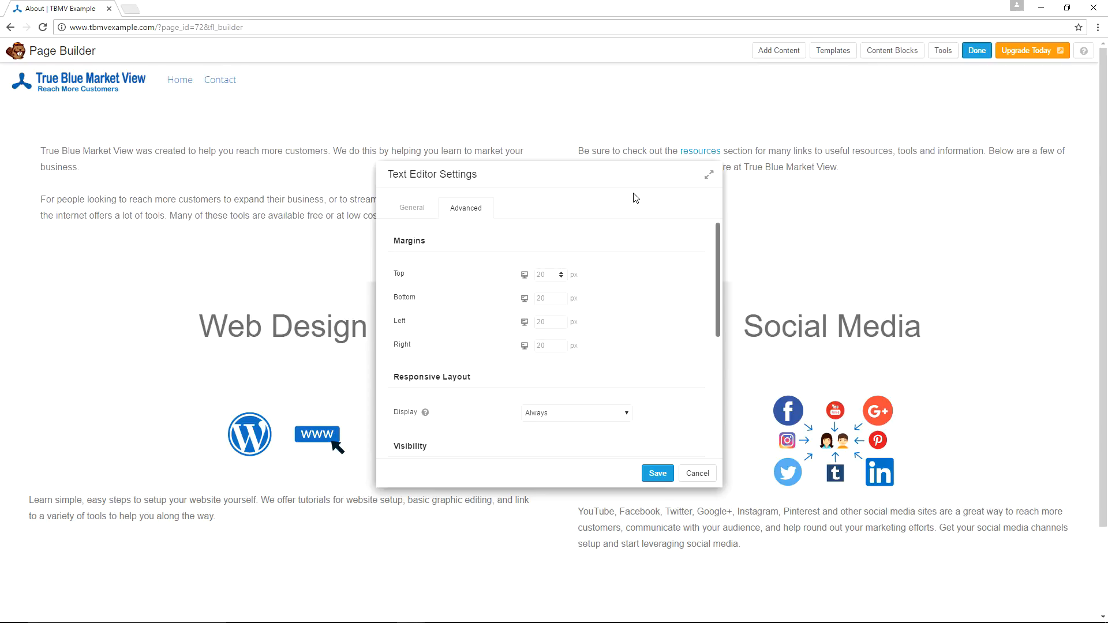
text(0)
key(Tab)
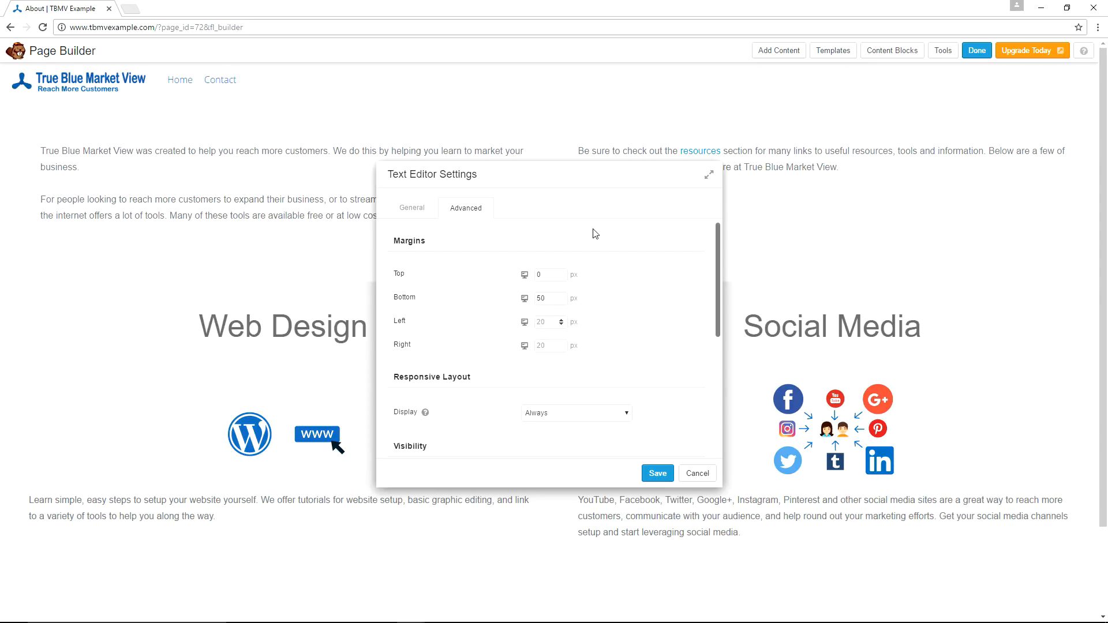
click(658, 473)
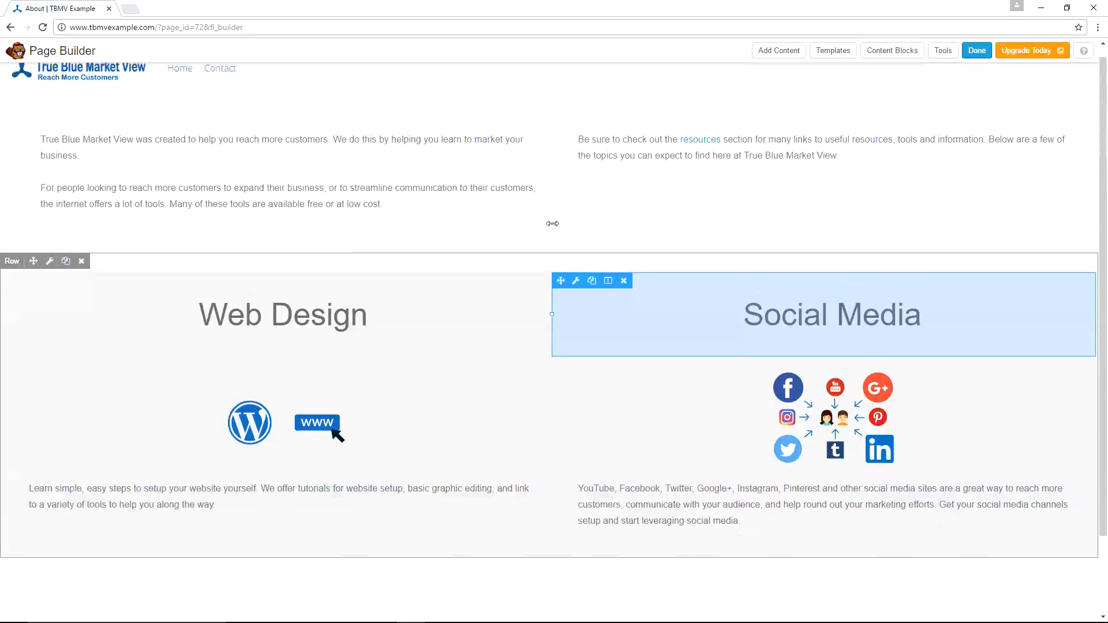
Publish the Page Builder changes and go to the WordPress Dashboard.
click(977, 52)
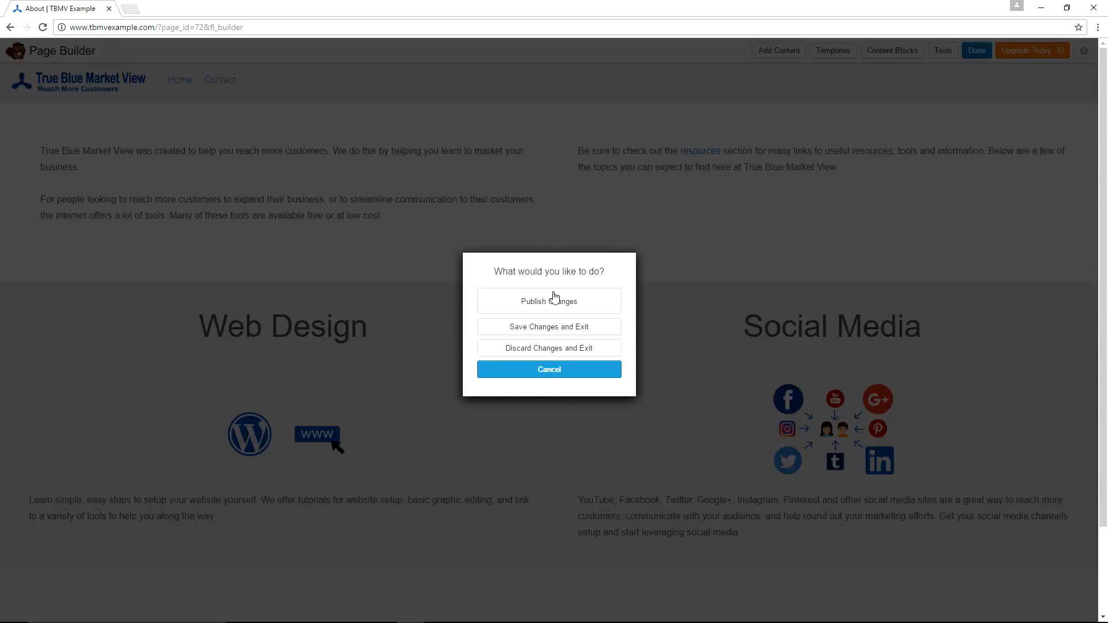
click(520, 302)
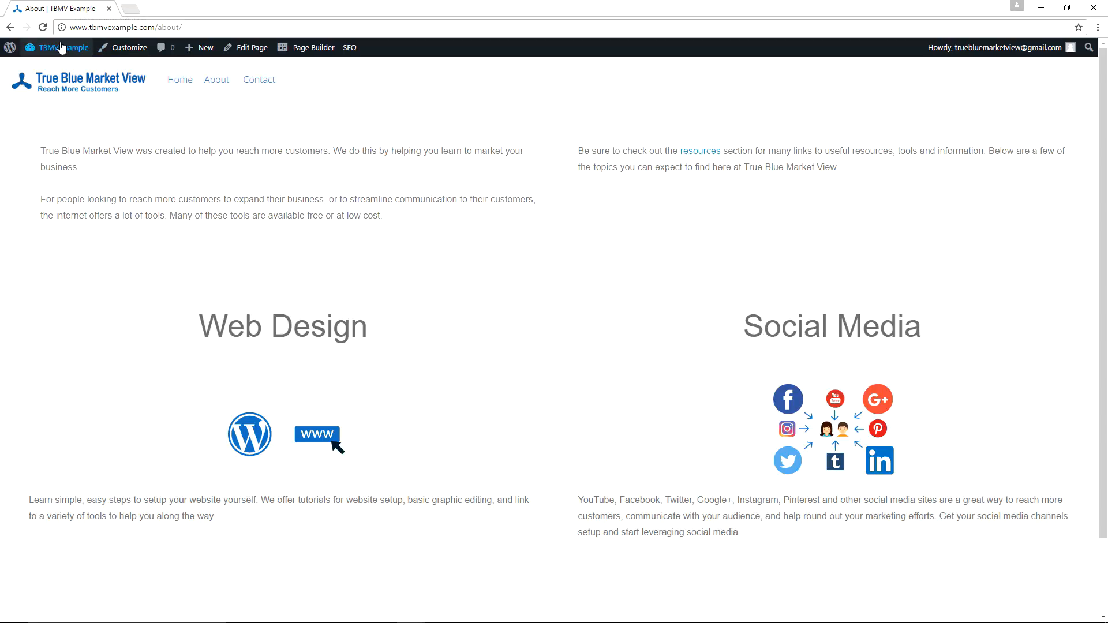
mouse_move(55, 47)
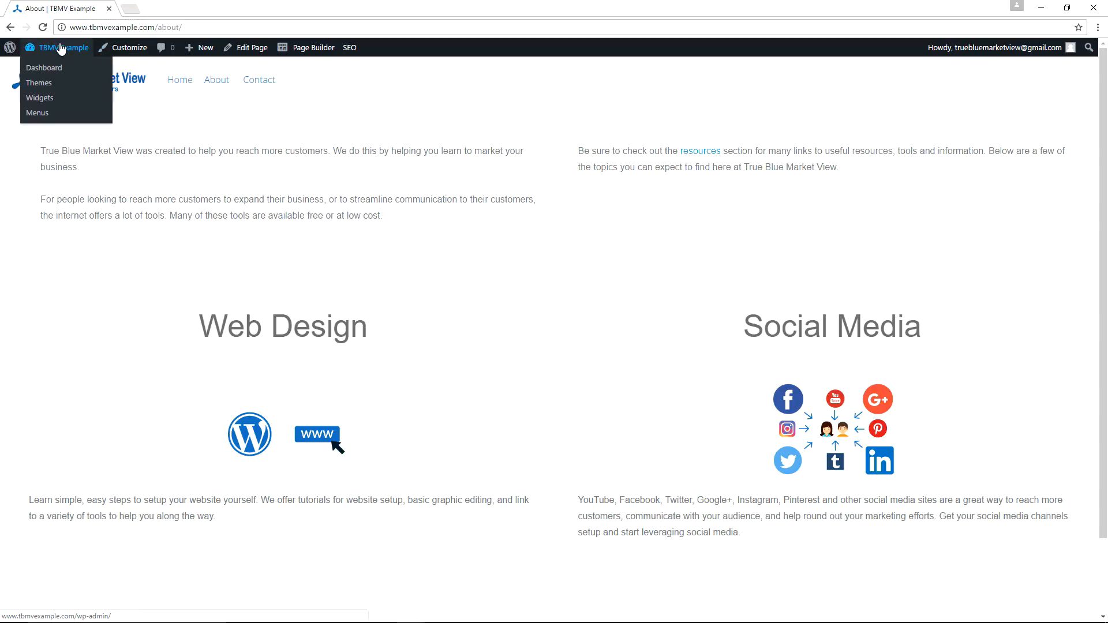
click(45, 69)
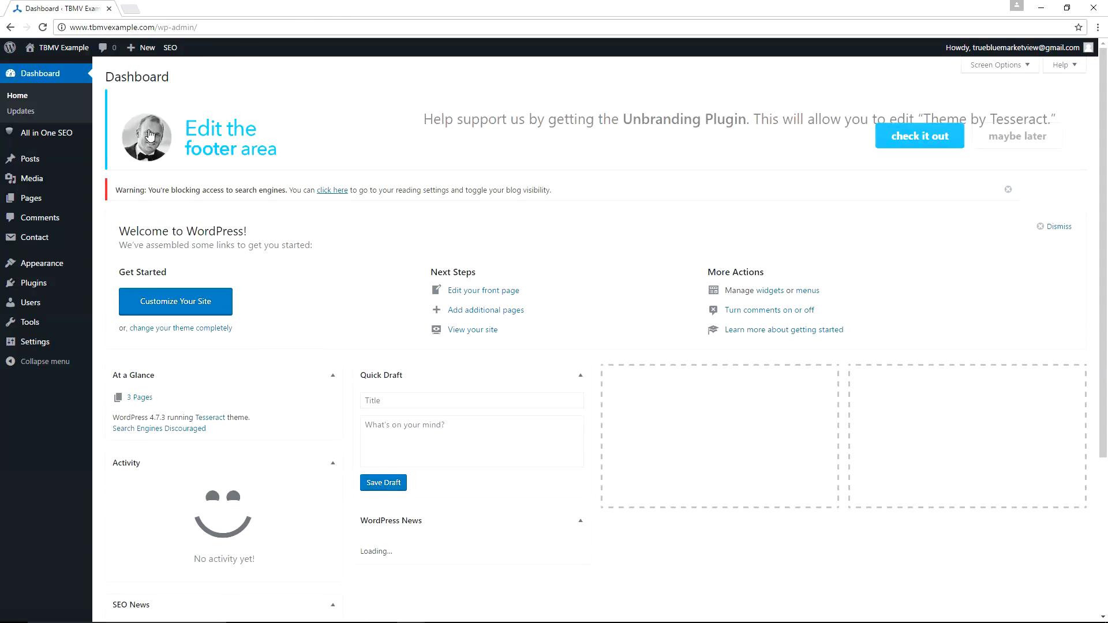
Open the About page's editor from the All Pages list, then switch to the other browser showing the live site.
mouse_move(19, 199)
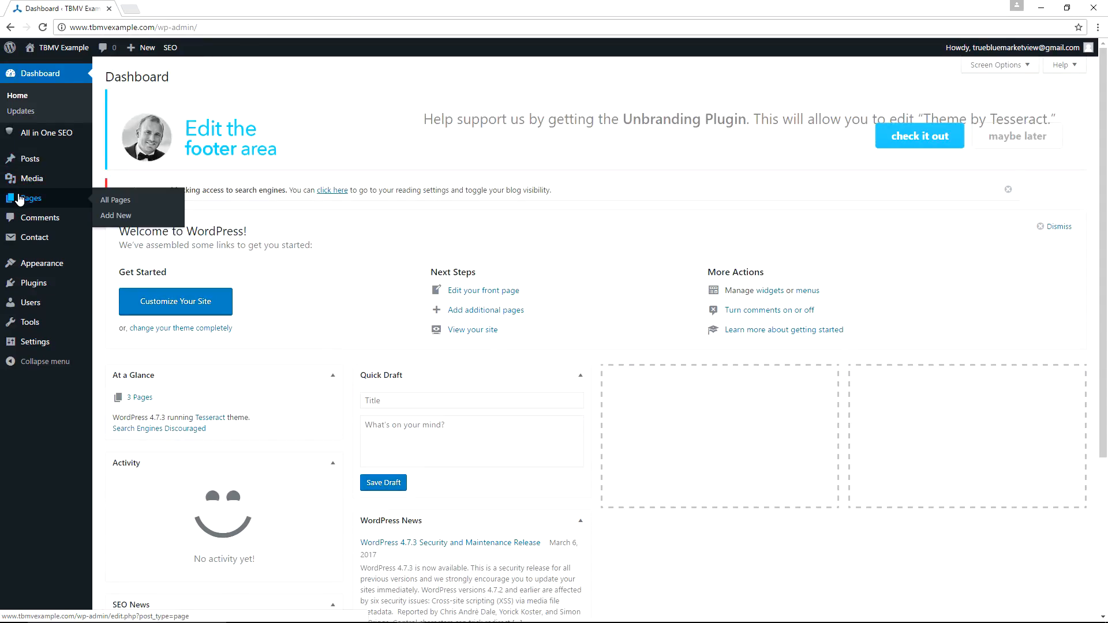
click(117, 199)
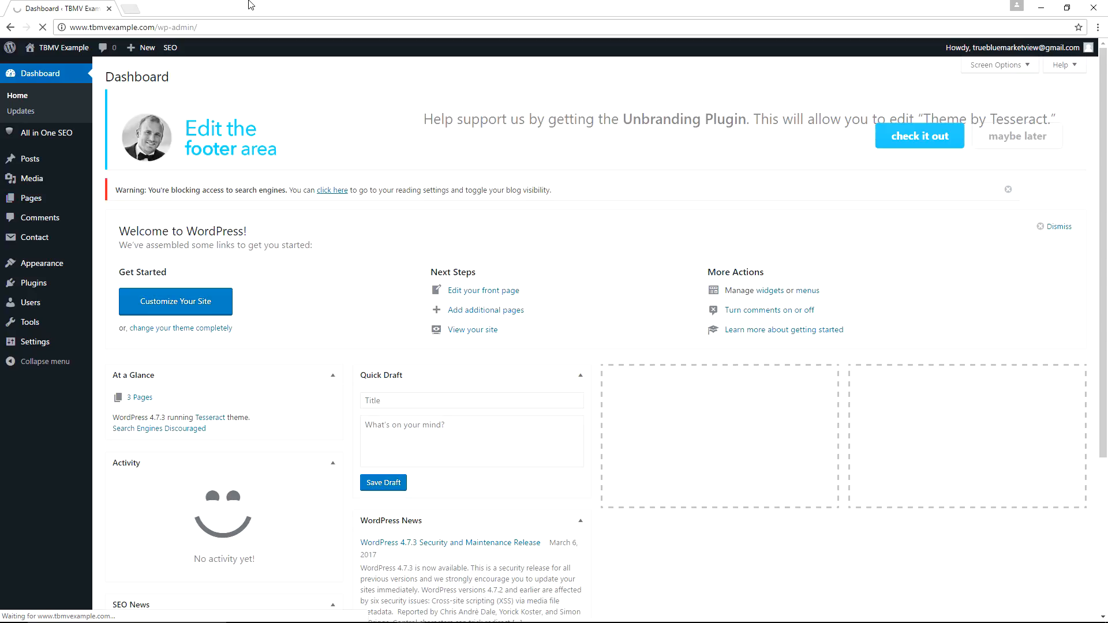
mouse_move(138, 295)
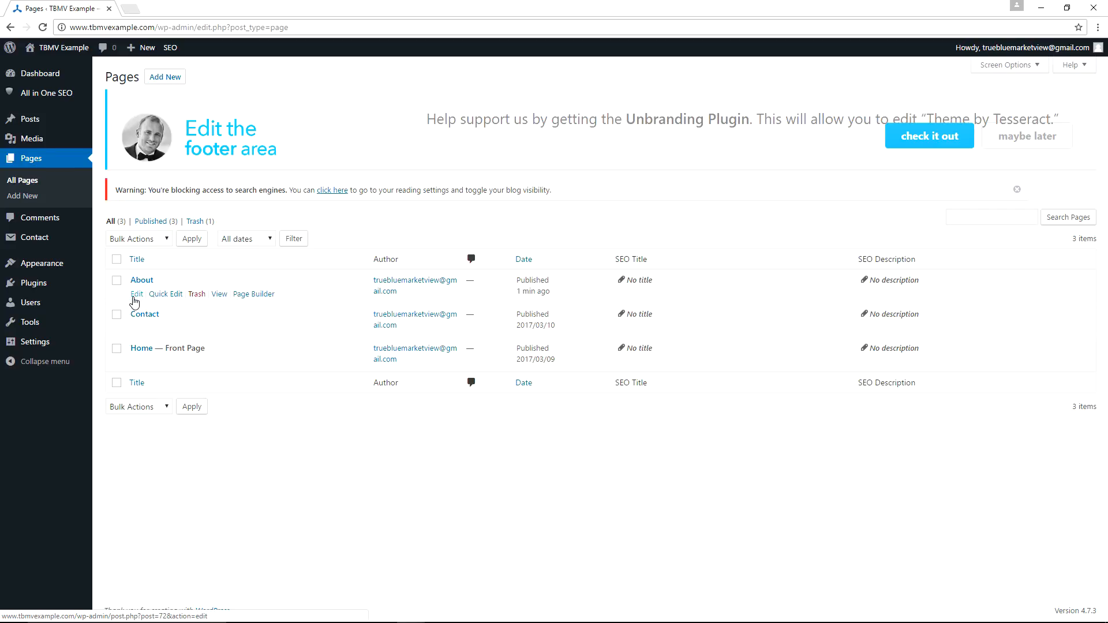
click(137, 294)
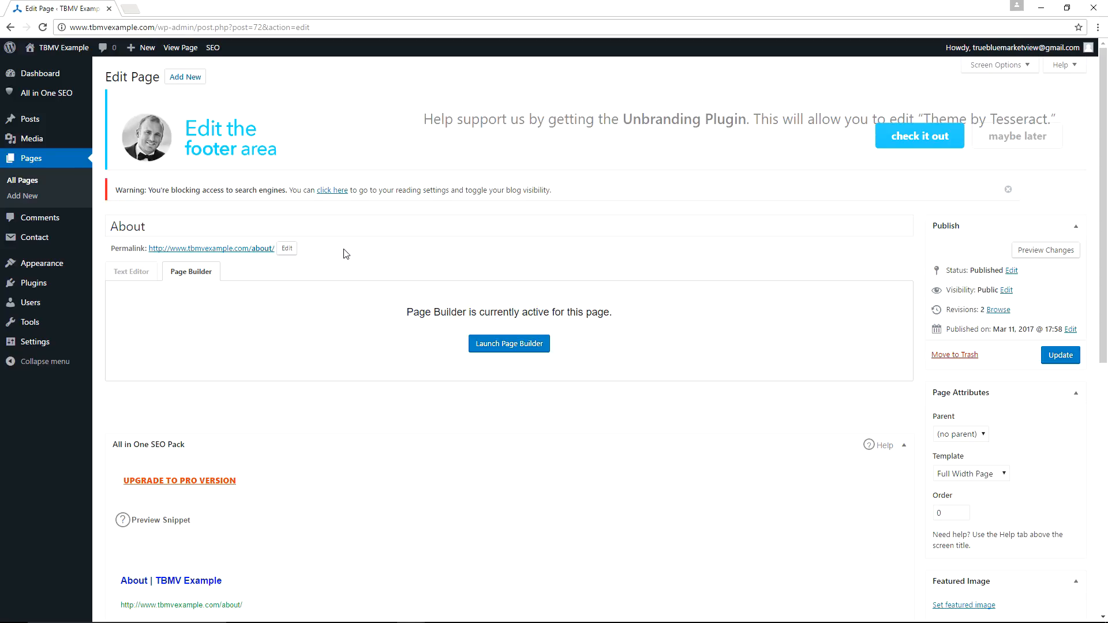
key(alt+Tab)
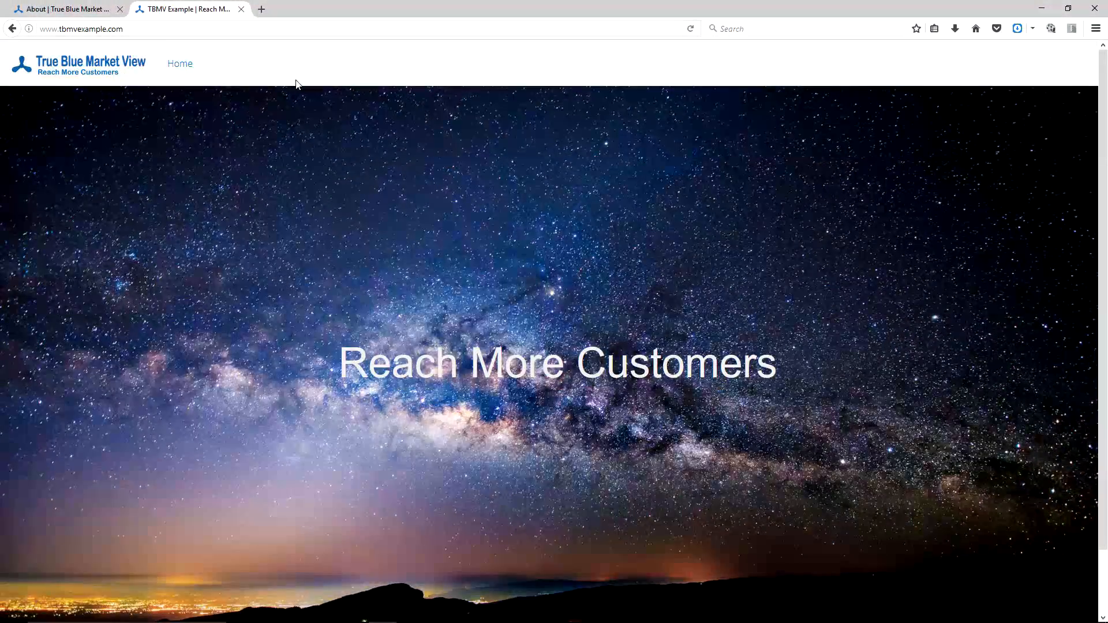
Open the About page of the example site at tbmvexample.com/about.
scroll(297, 83, down, 2)
scroll(201, 249, up, 2)
click(140, 30)
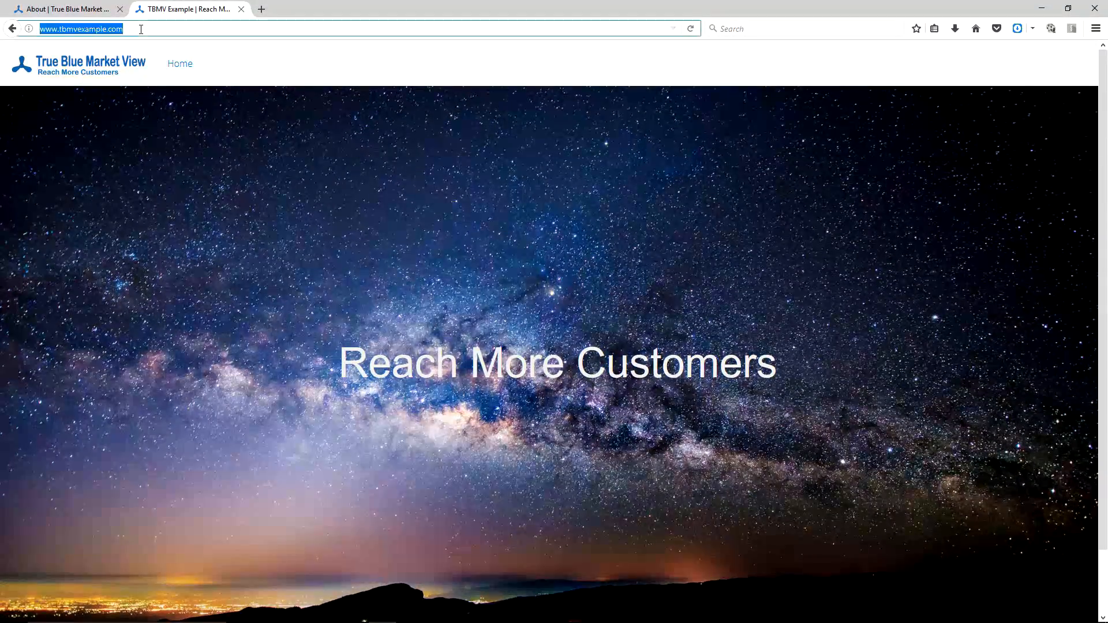
key(End)
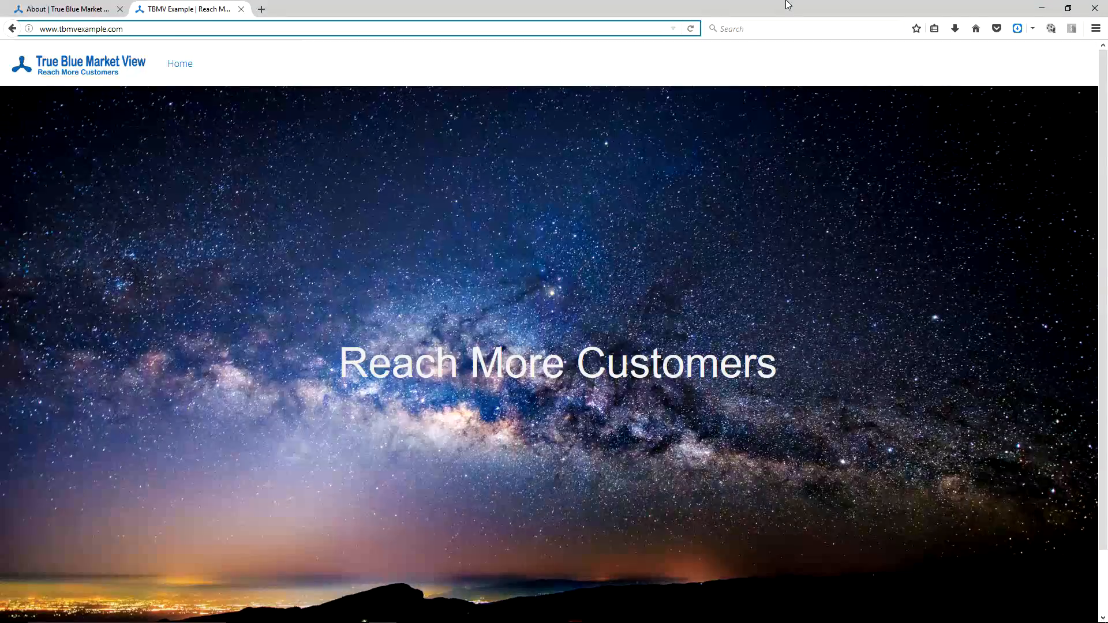
text(/about)
key(Return)
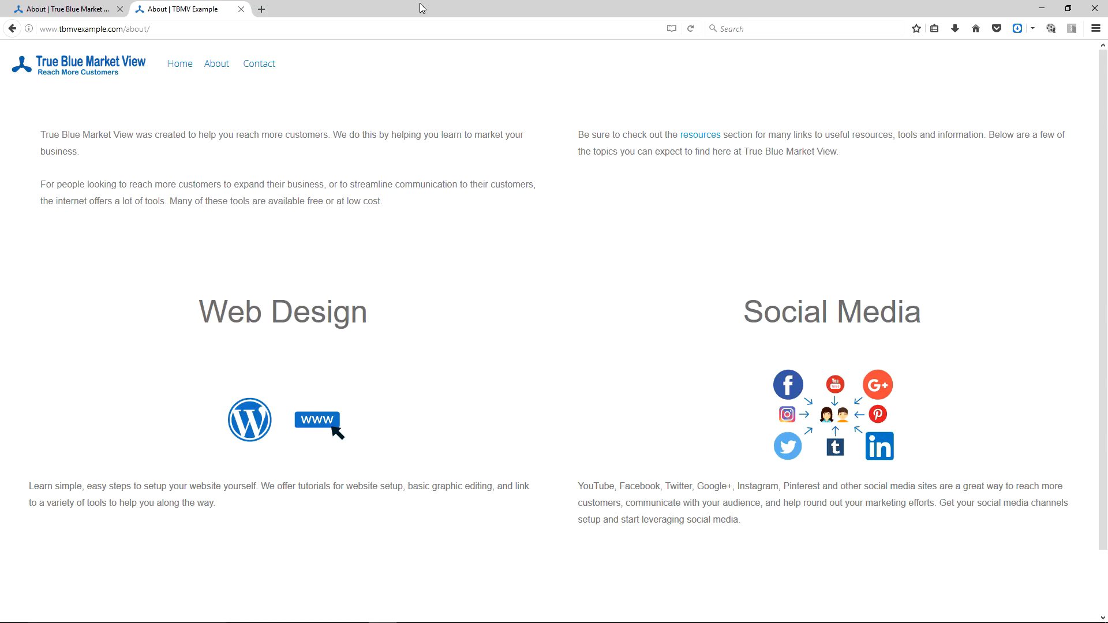
Compare the example site's About page with the live site's About page, including the sections further down.
scroll(446, 178, down, 2)
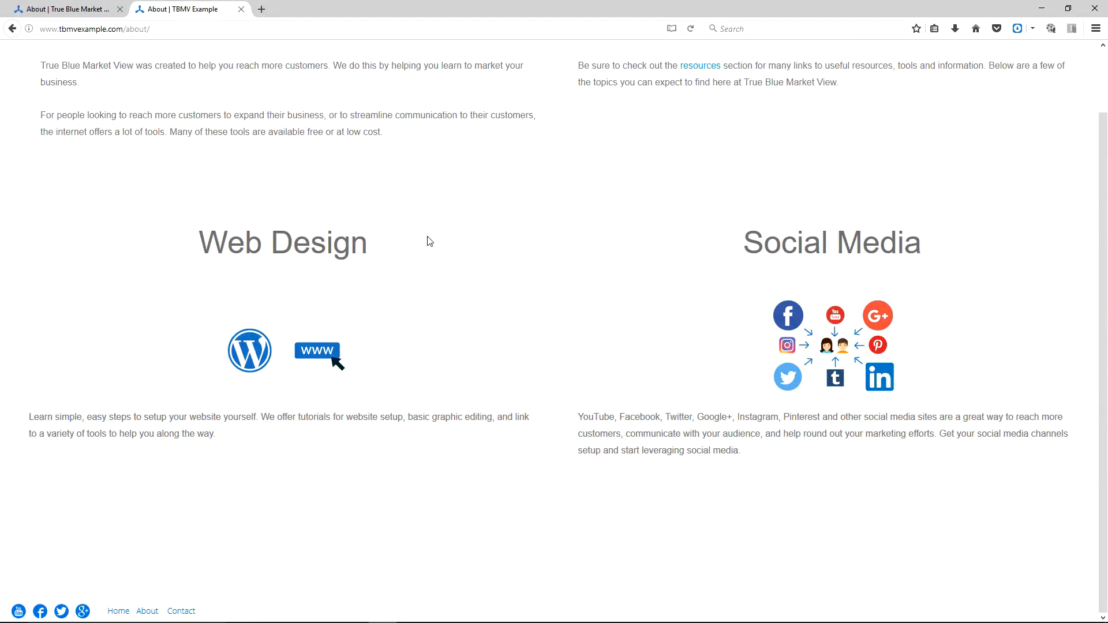
scroll(421, 241, up, 2)
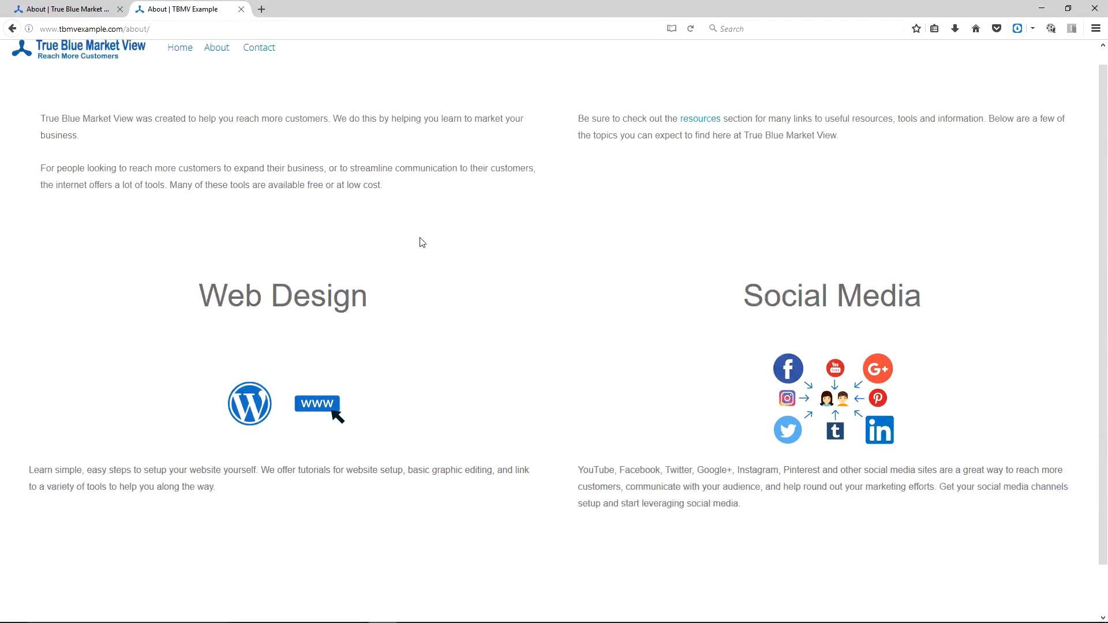
key(ctrl+shift+Tab)
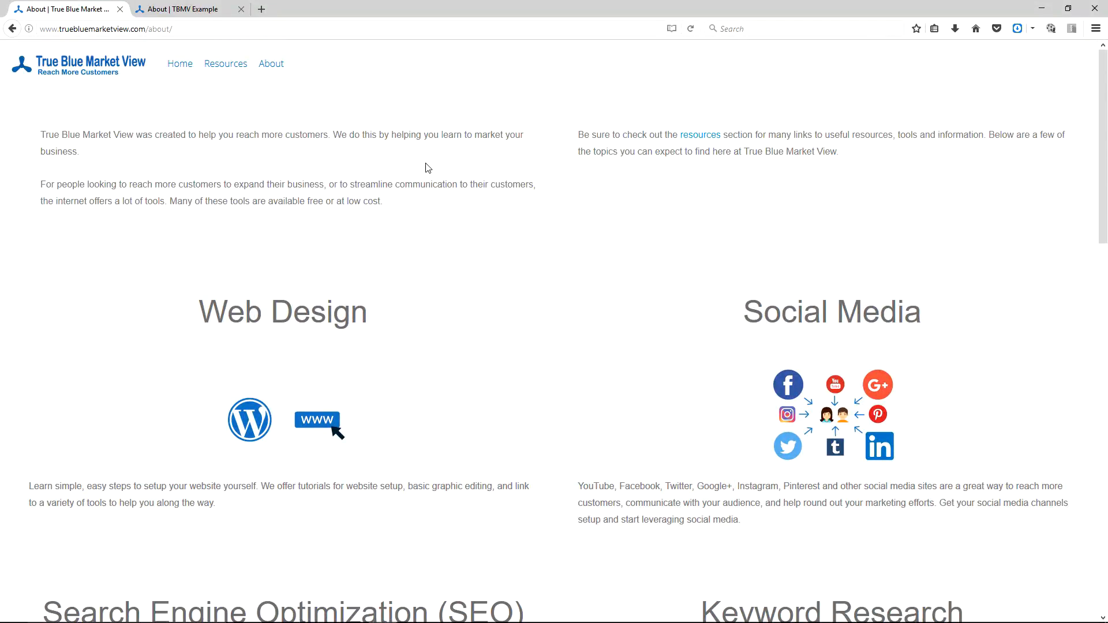
scroll(483, 218, down, 5)
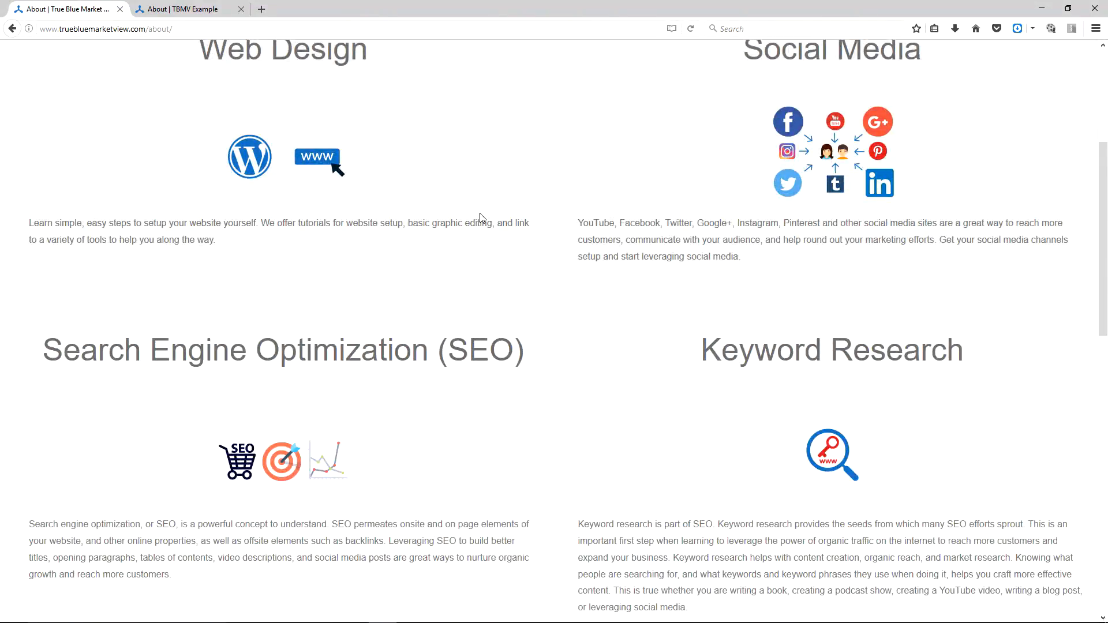
scroll(482, 218, down, 9)
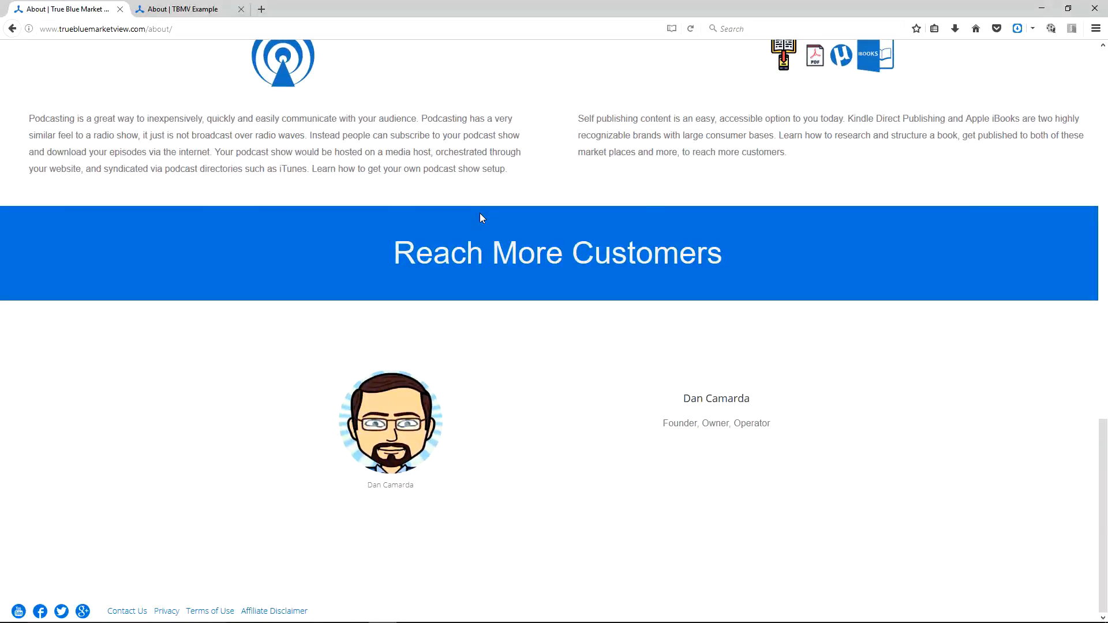
scroll(480, 216, up, 4)
scroll(482, 221, up, 10)
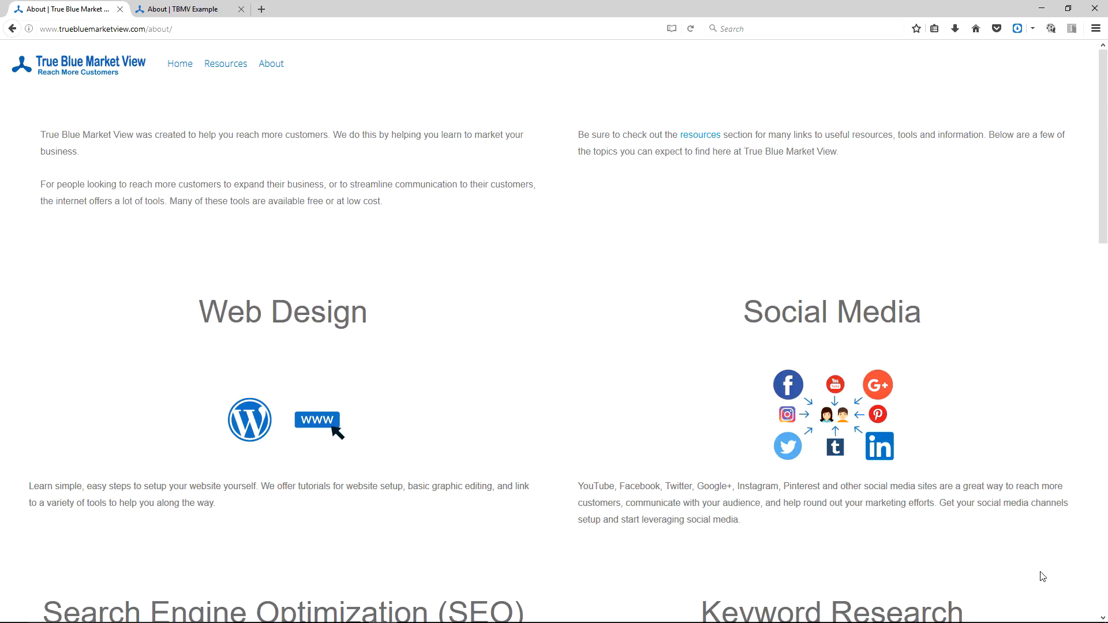
click(177, 9)
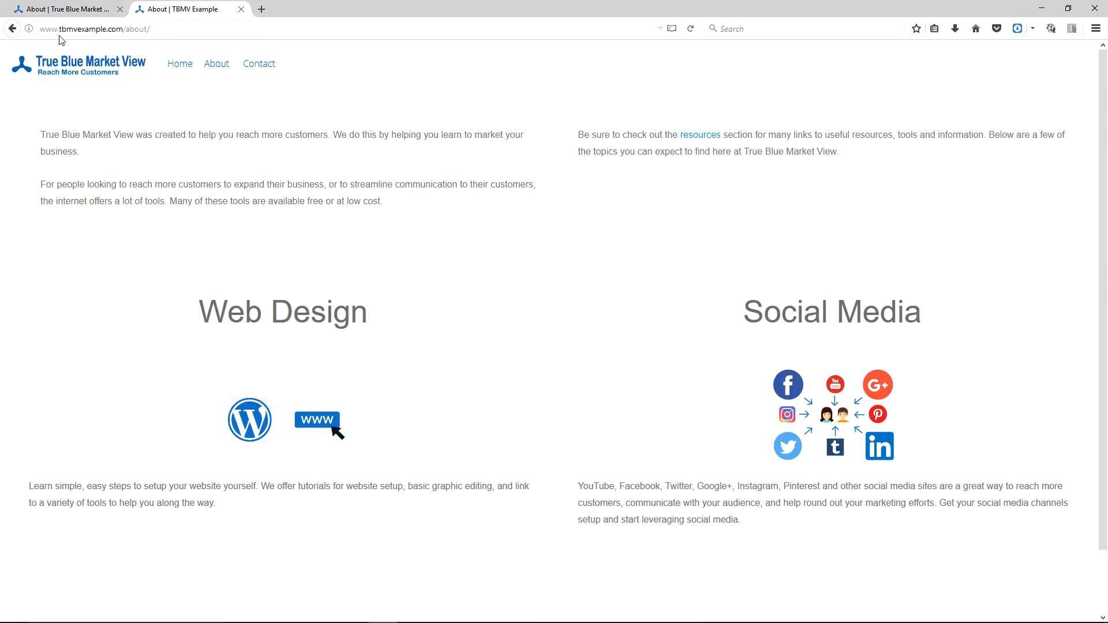
click(78, 11)
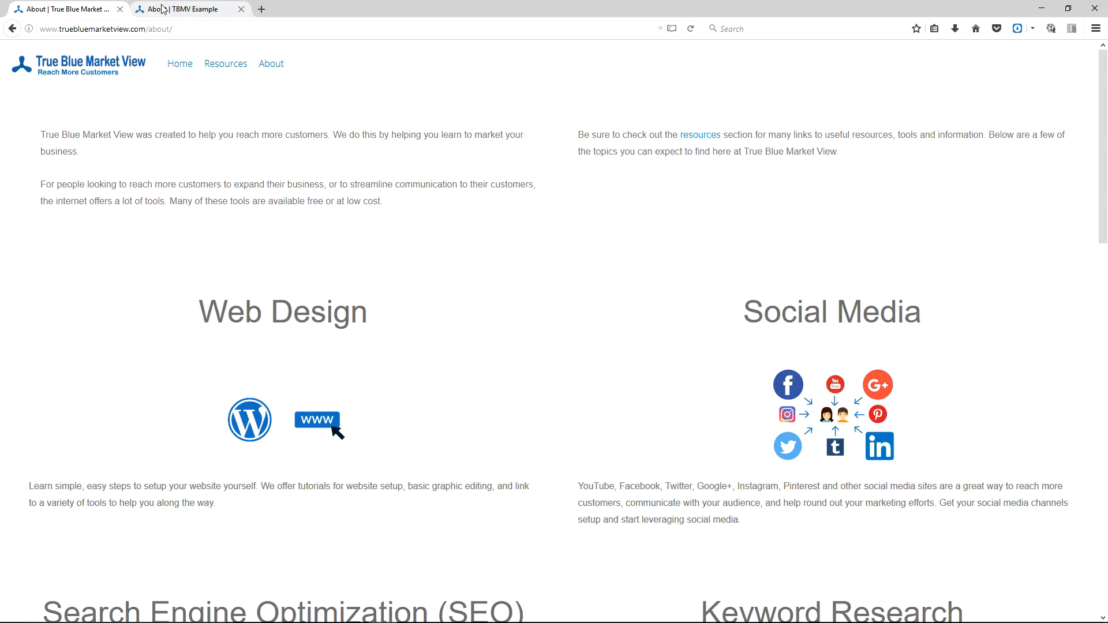
scroll(403, 227, down, 10)
scroll(404, 227, up, 10)
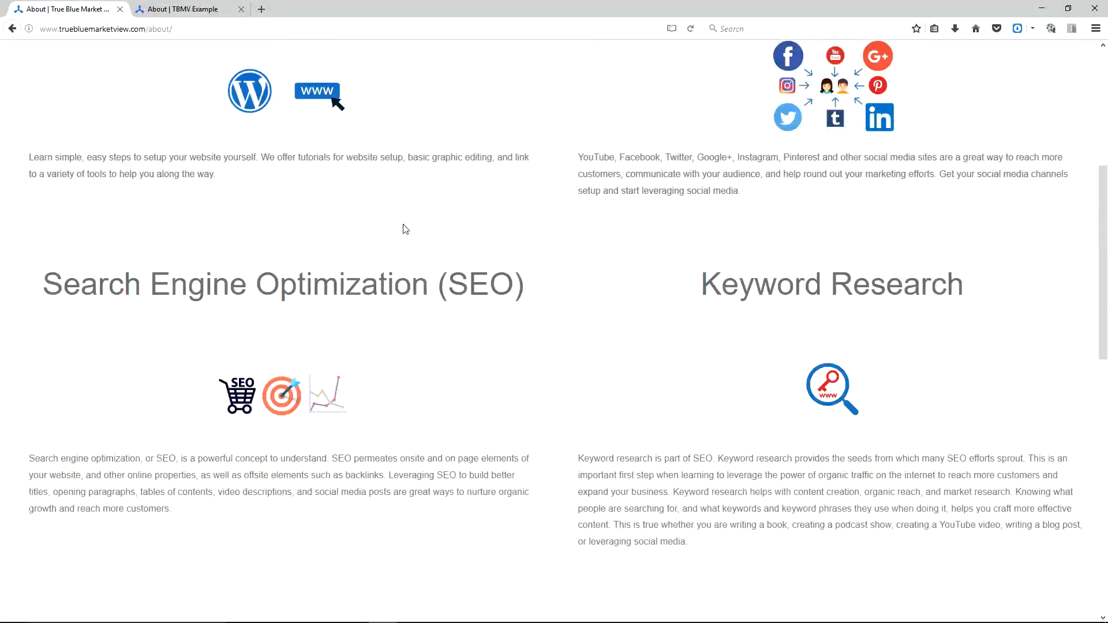
click(174, 10)
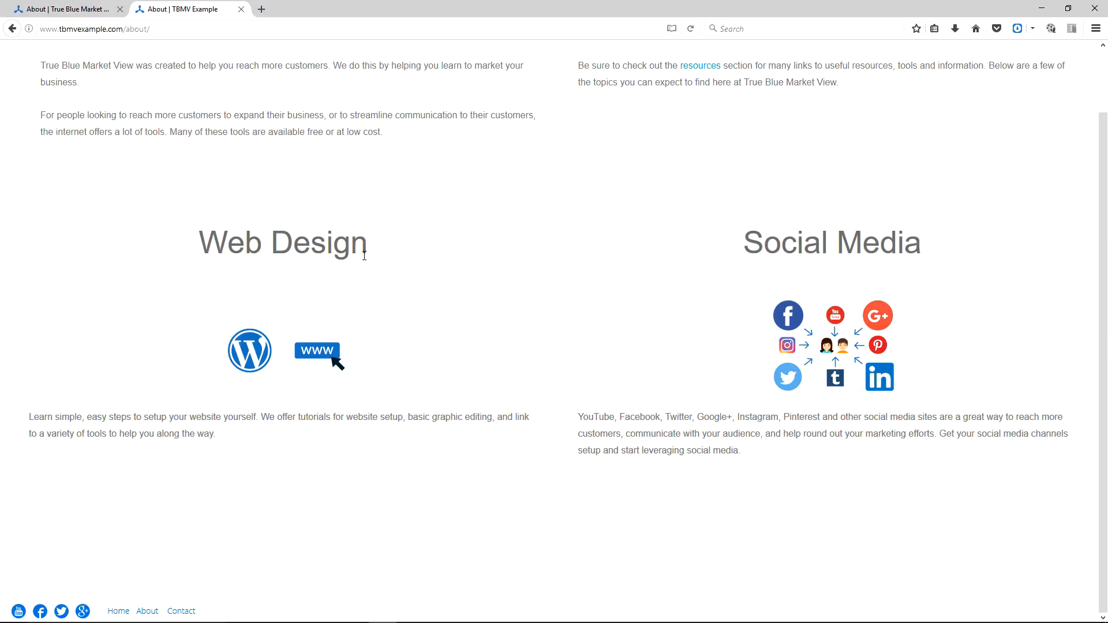
click(63, 10)
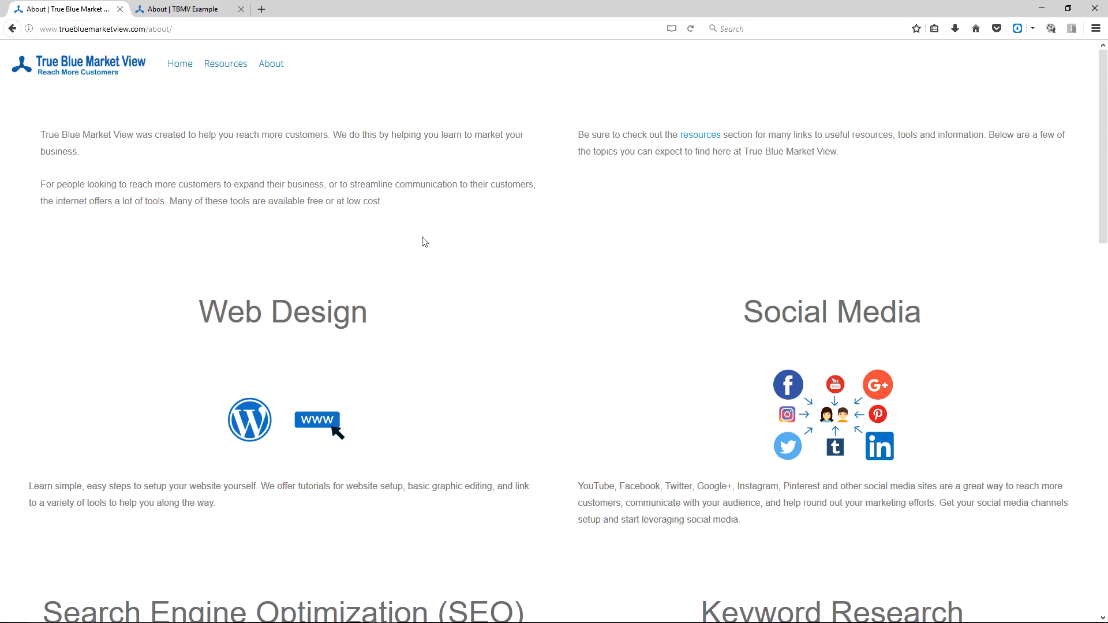
scroll(461, 253, down, 15)
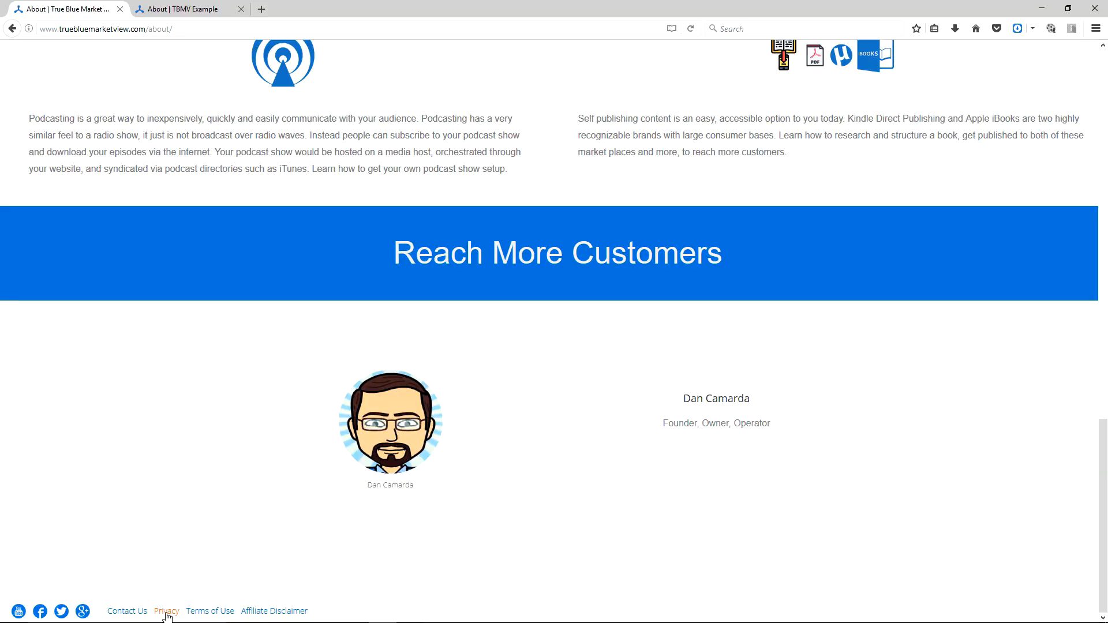
Open the live site's Terms of Use page from the footer and read through its content.
click(217, 613)
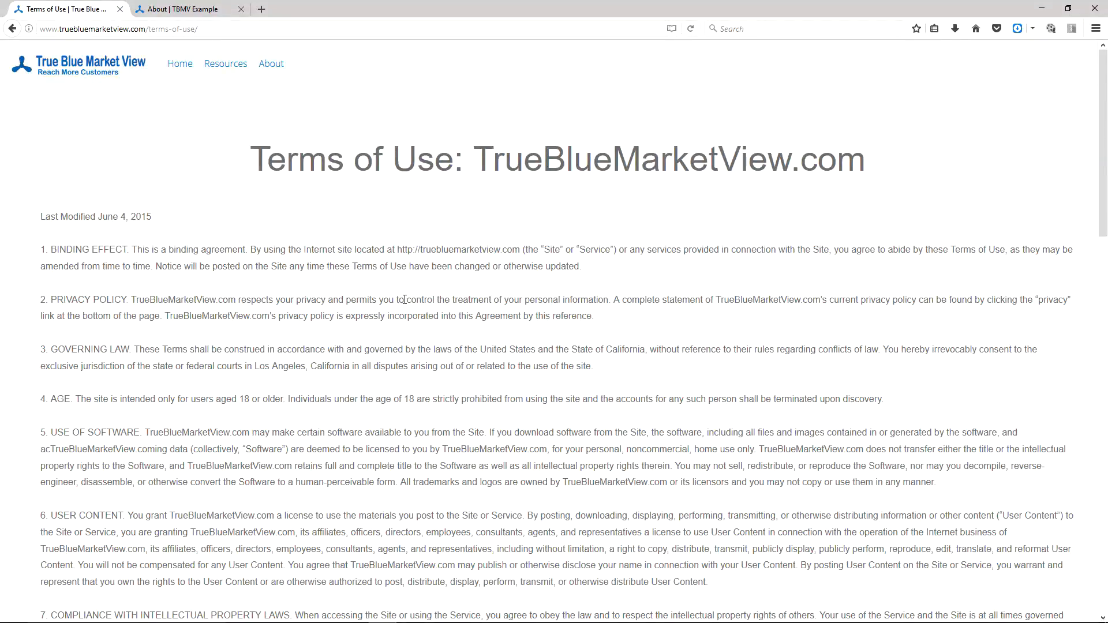
scroll(320, 284, down, 10)
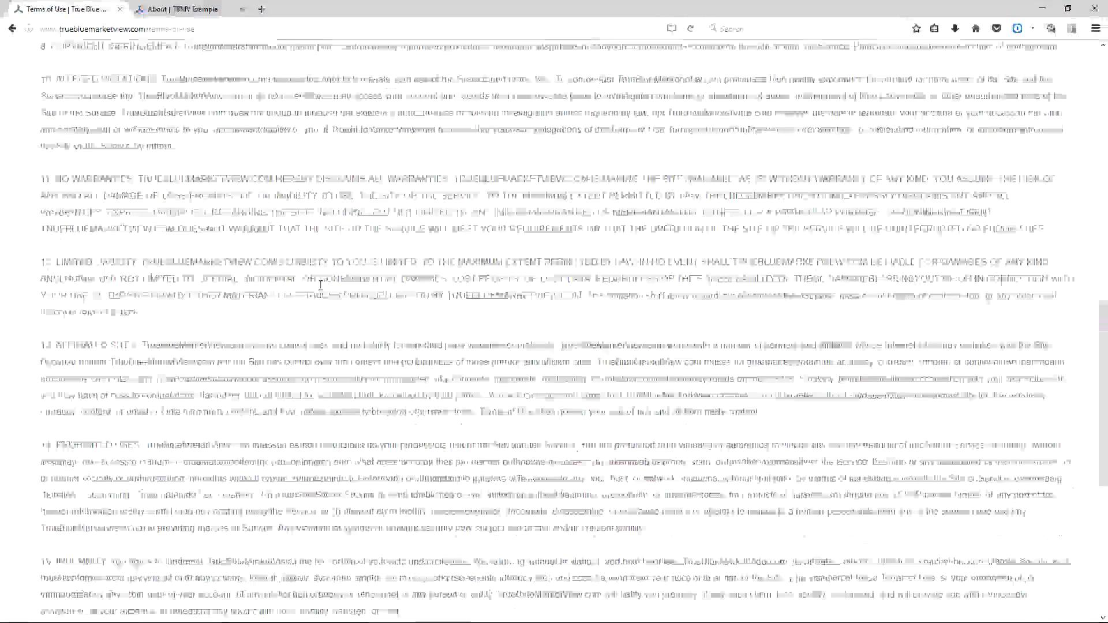
scroll(320, 284, down, 5)
scroll(318, 284, up, 10)
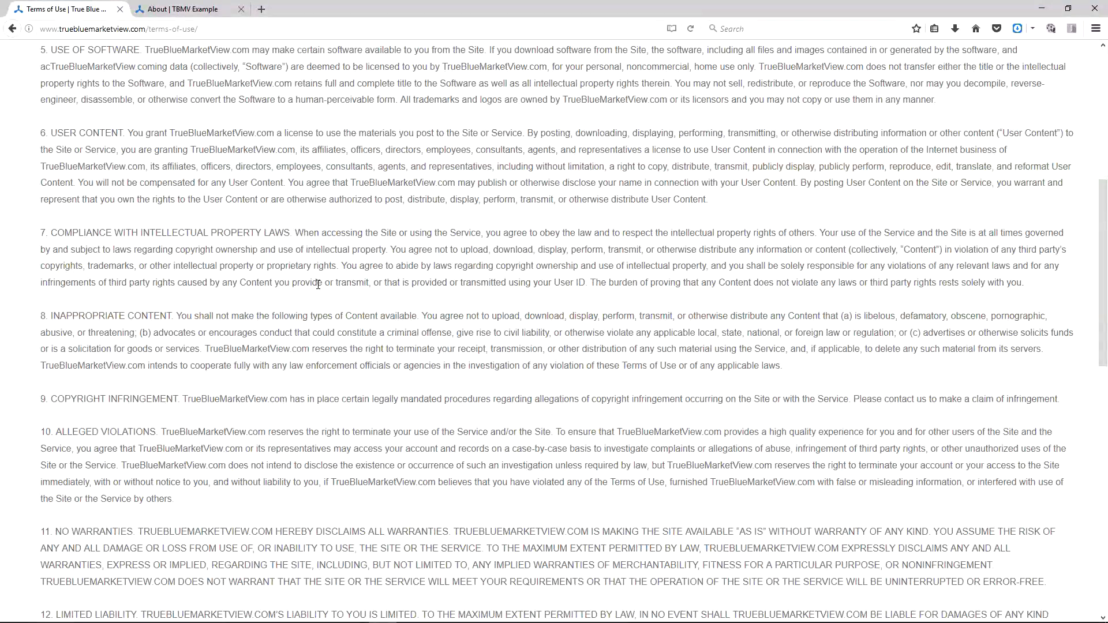
scroll(318, 285, up, 6)
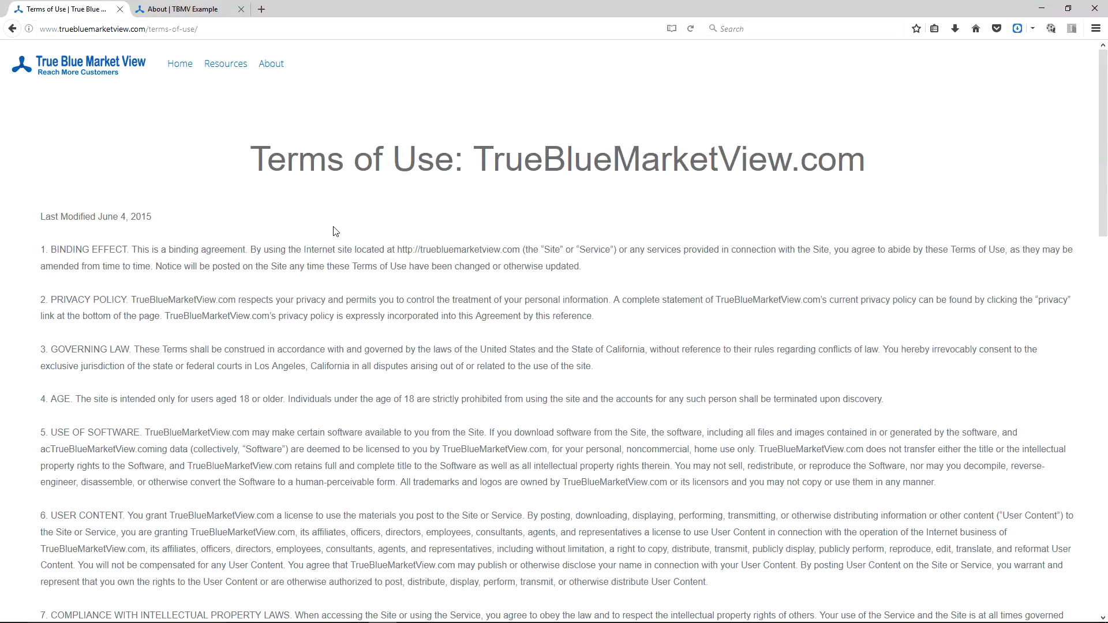
Switch to the WordPress admin browser and launch Page Builder for the Terms of Use page from the Pages list.
key(alt+Tab)
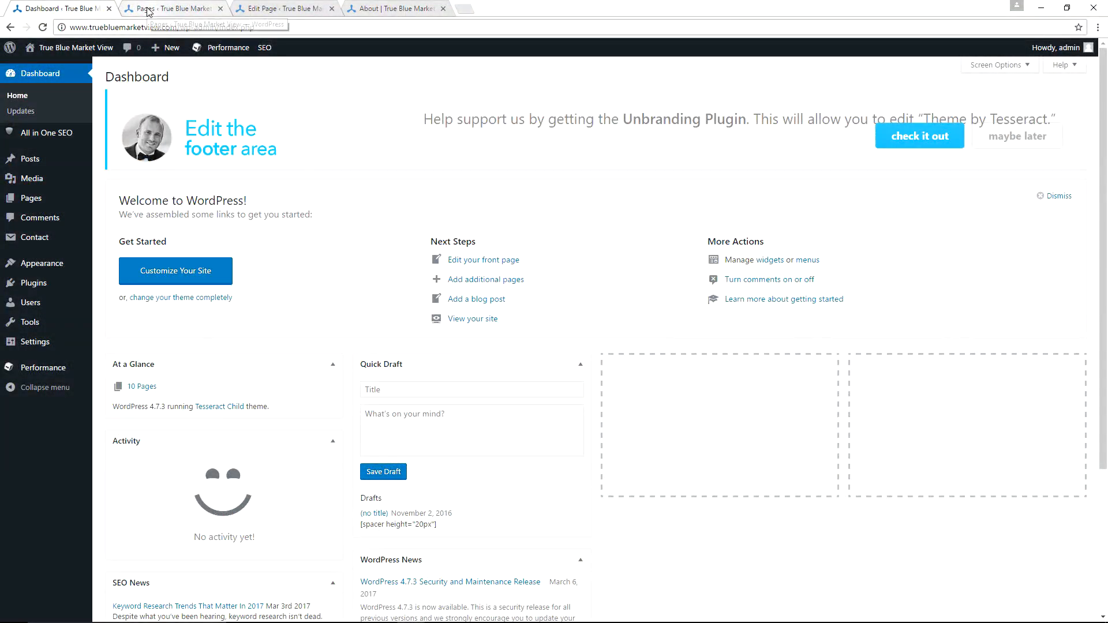
click(149, 11)
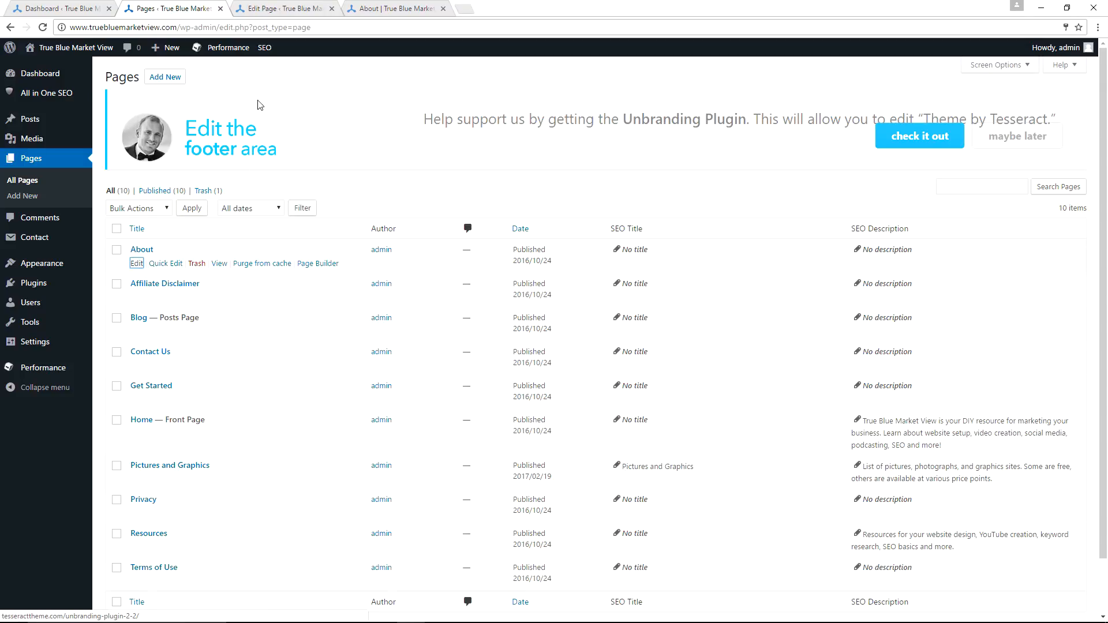
click(276, 12)
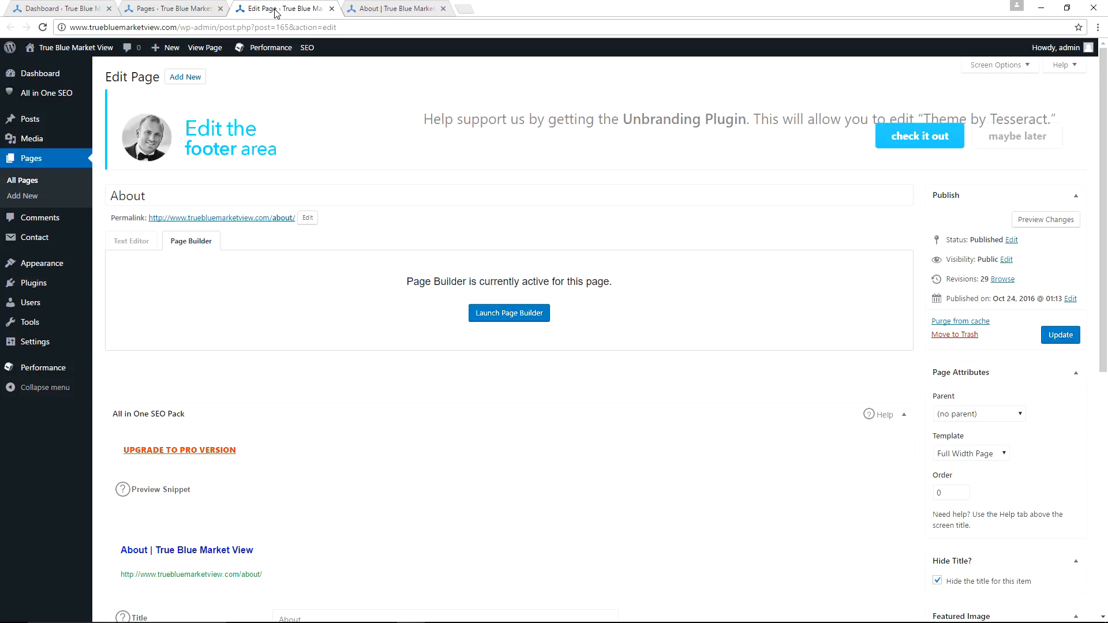
click(406, 12)
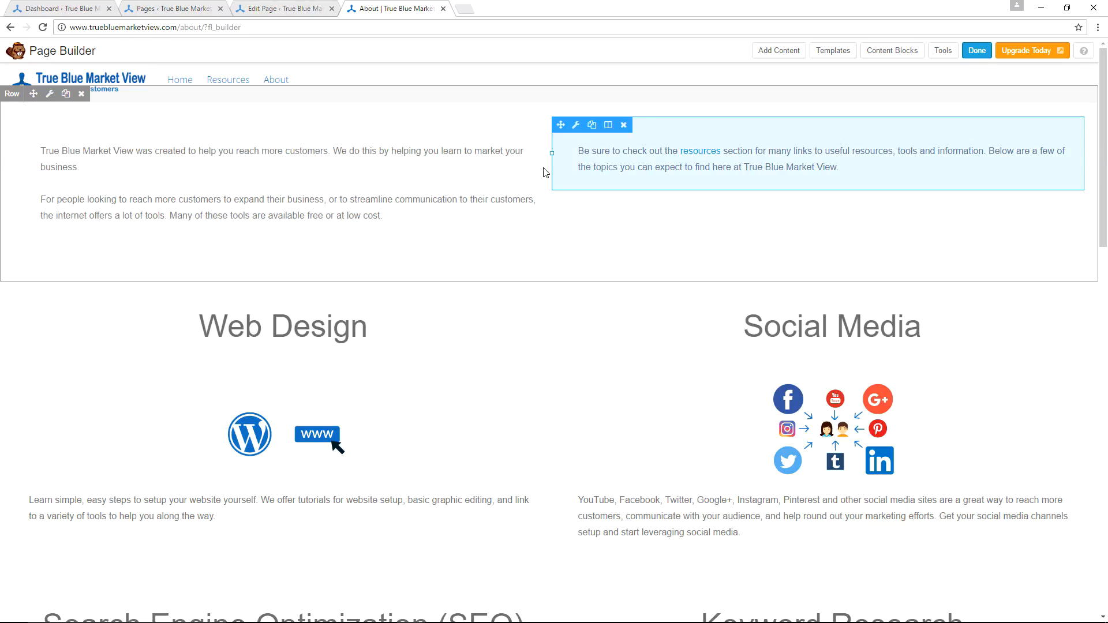
scroll(489, 193, down, 5)
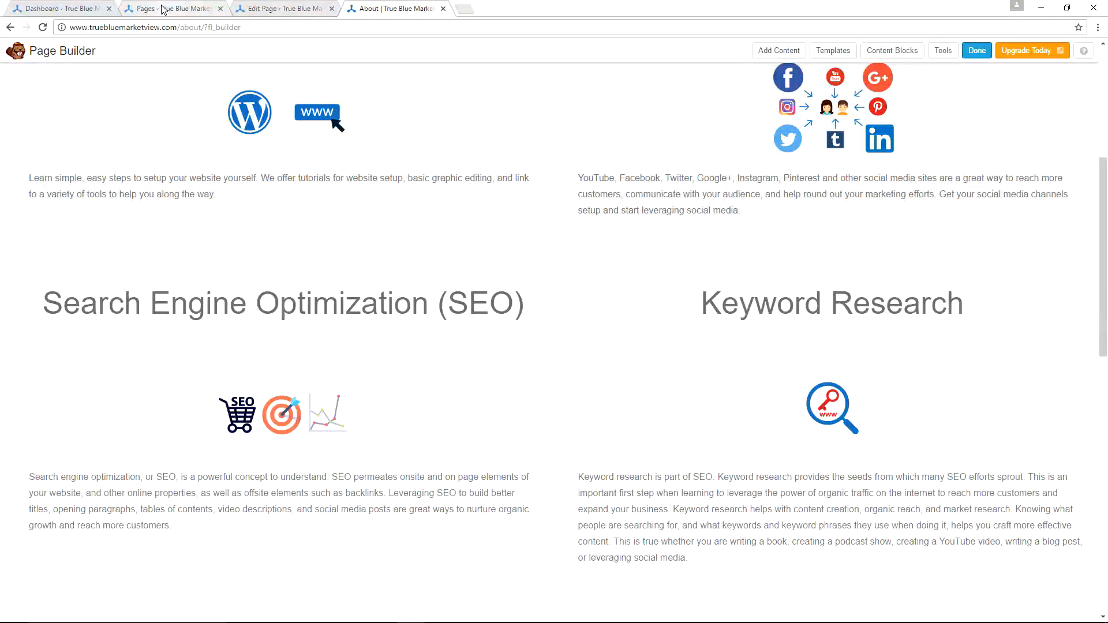
click(163, 11)
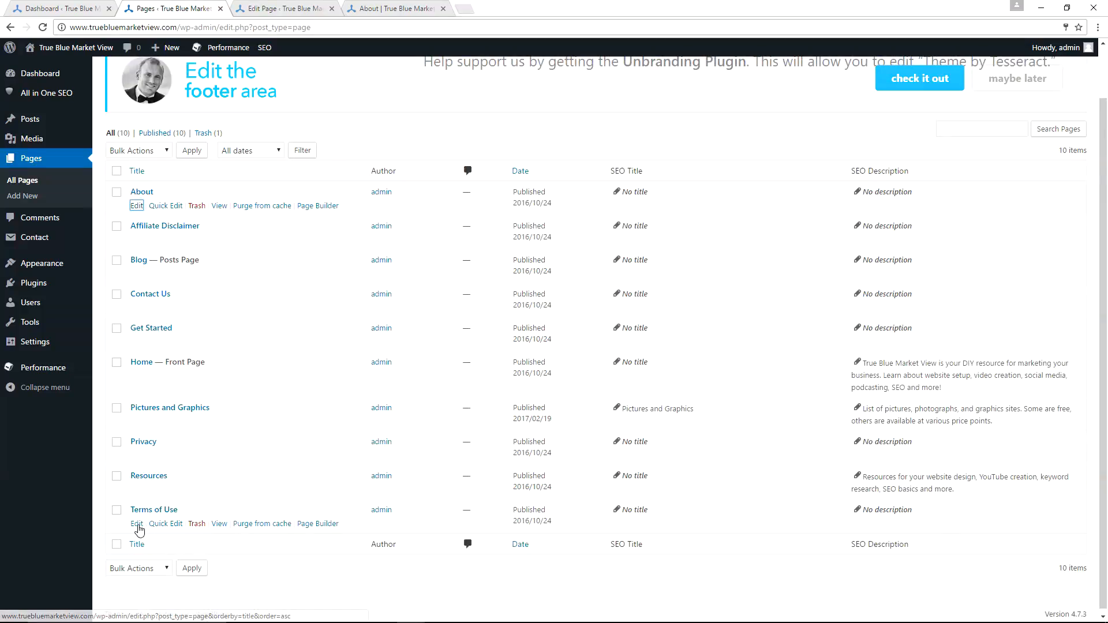
ctrl+shift+click(137, 524)
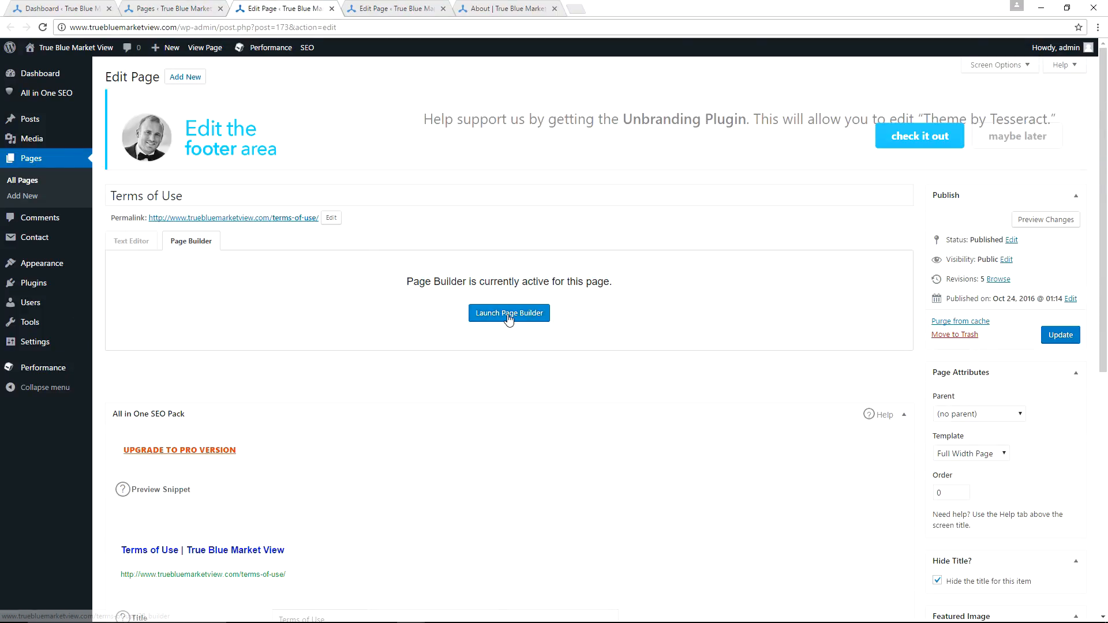
click(508, 313)
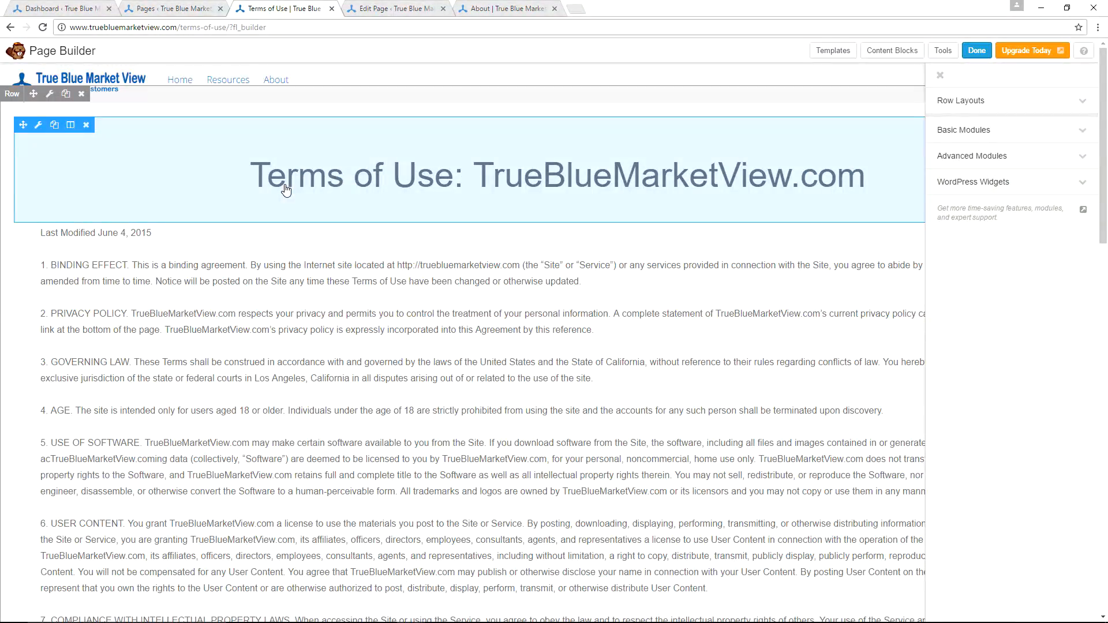
Expand the basic modules list and scroll through the Terms of Use page layout in Page Builder.
click(965, 137)
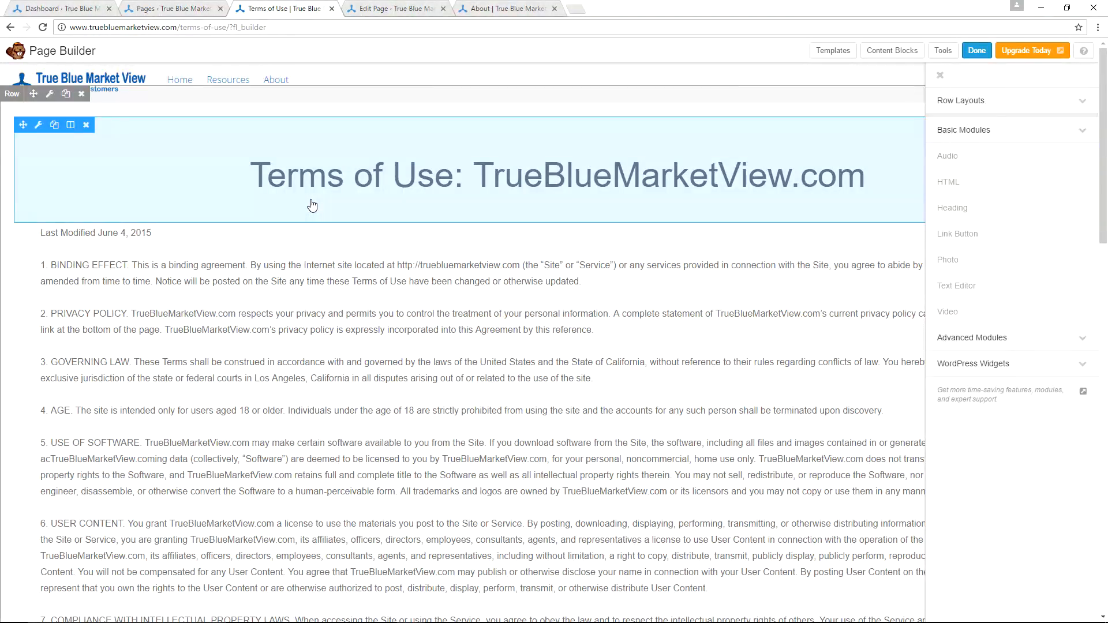
scroll(261, 268, down, 5)
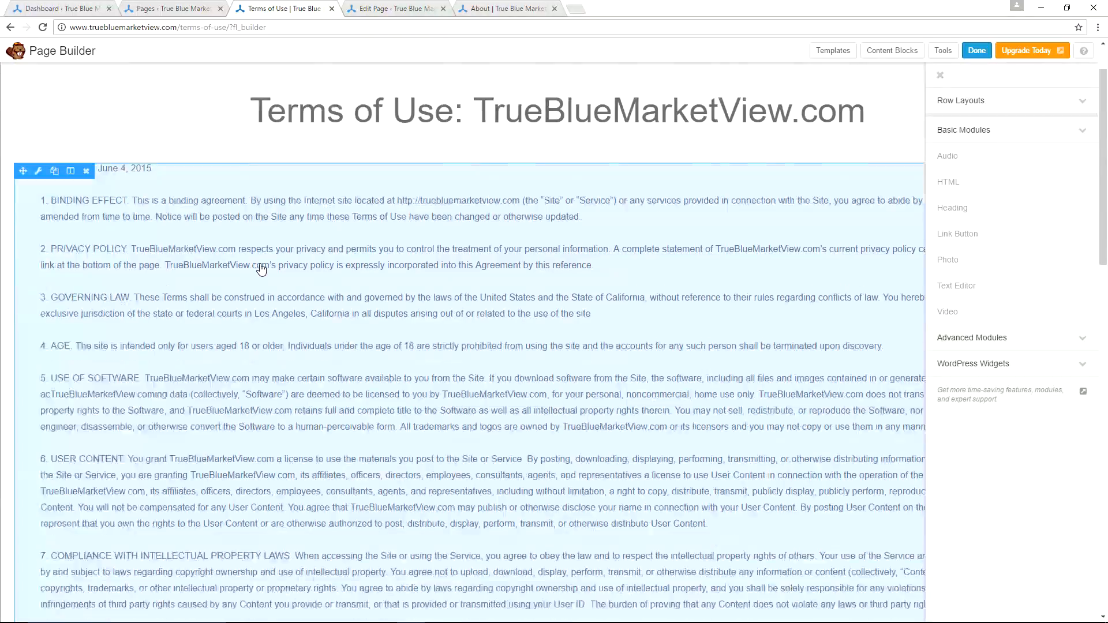
scroll(290, 440, down, 15)
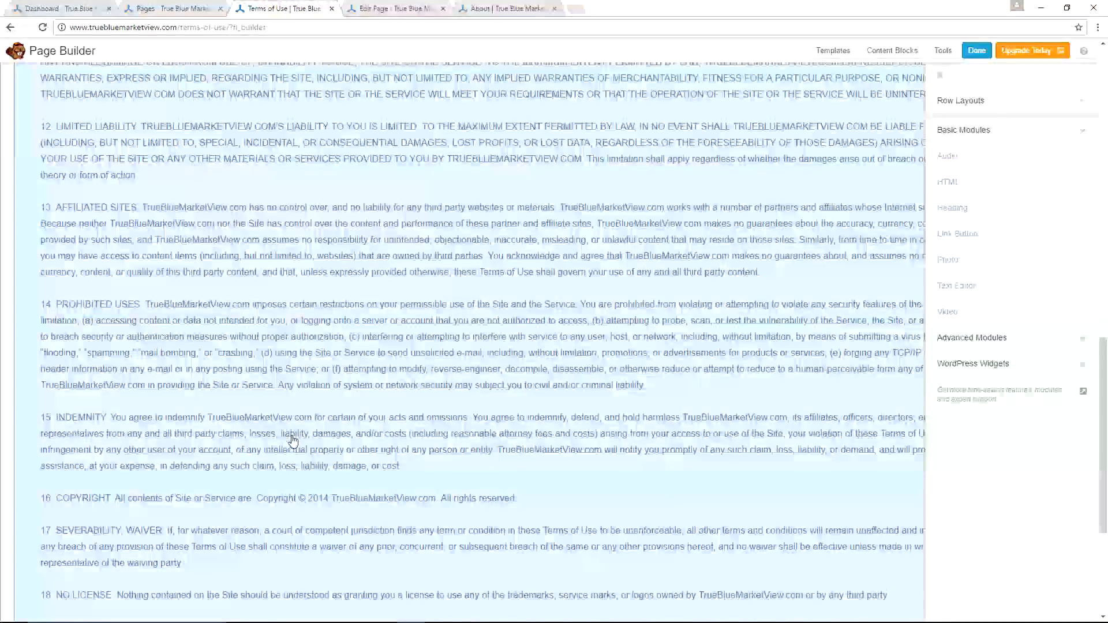
scroll(290, 439, up, 20)
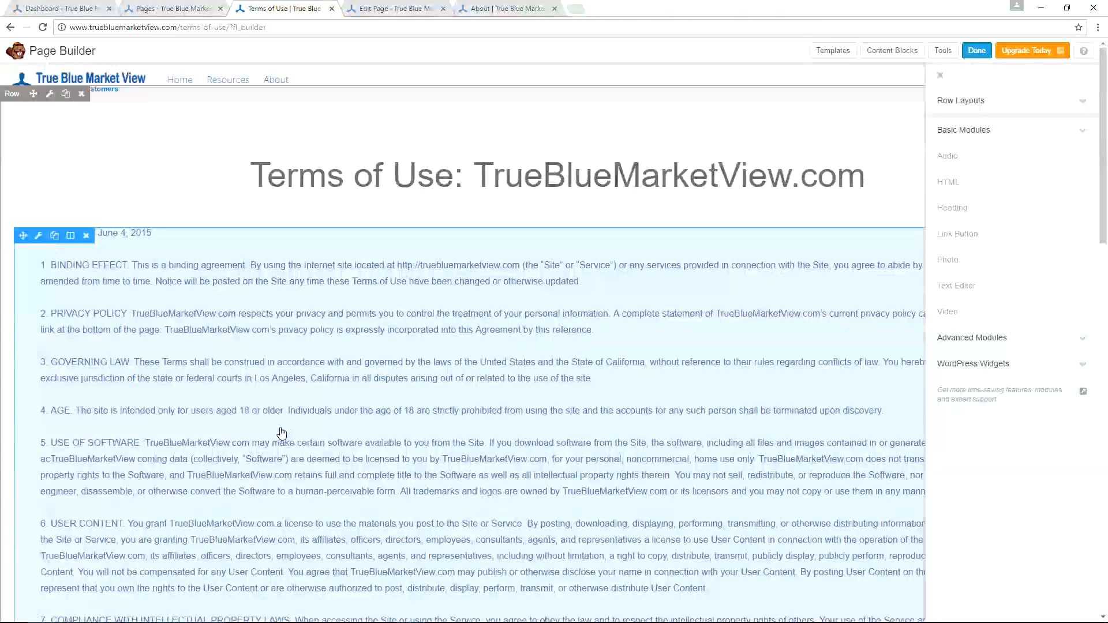
Open the Terms of Use text module's settings and read through its content in the text editor.
click(38, 235)
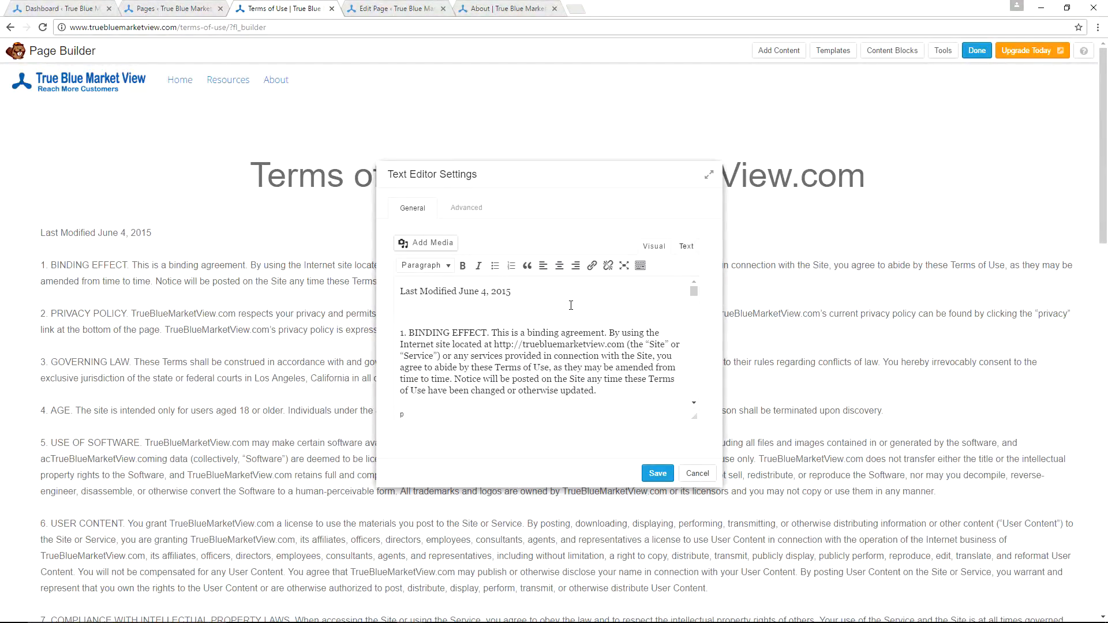
scroll(570, 306, down, 10)
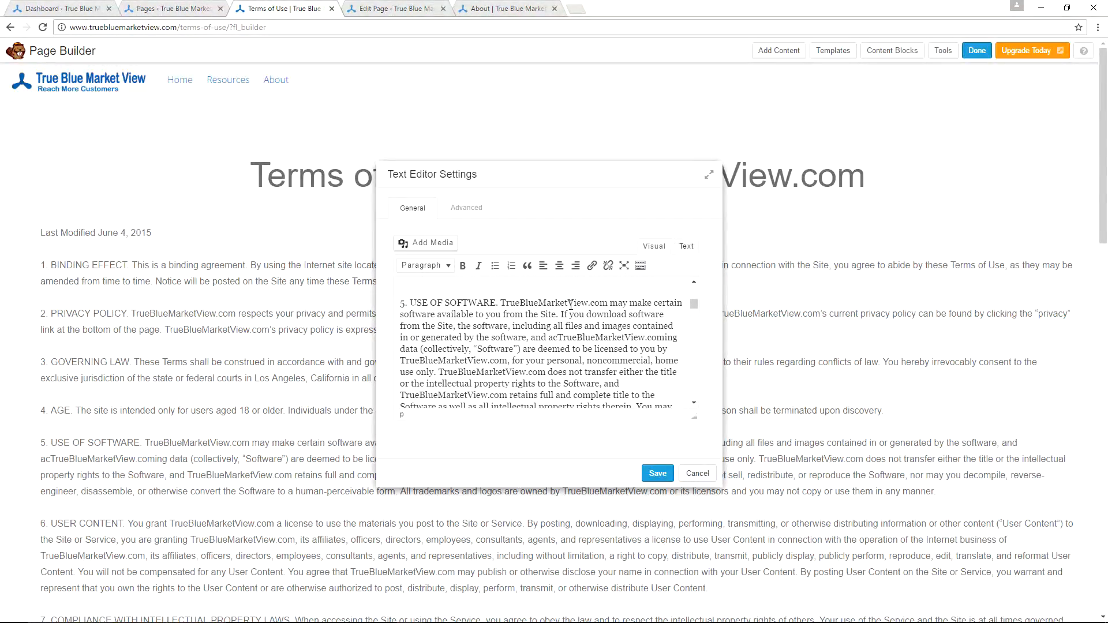
scroll(570, 306, down, 8)
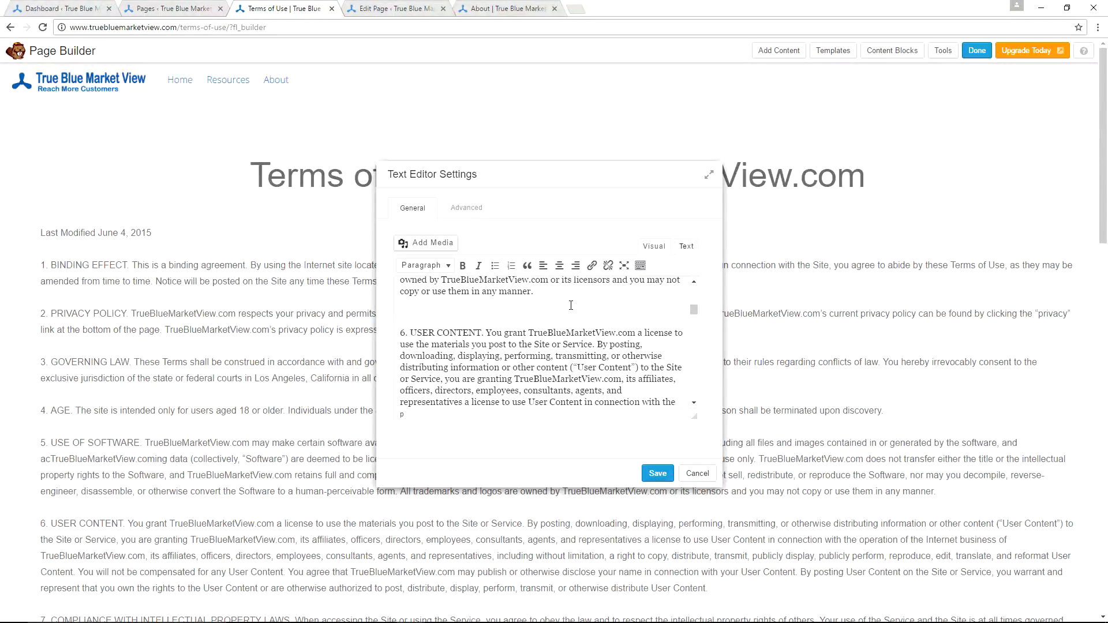
scroll(571, 305, down, 10)
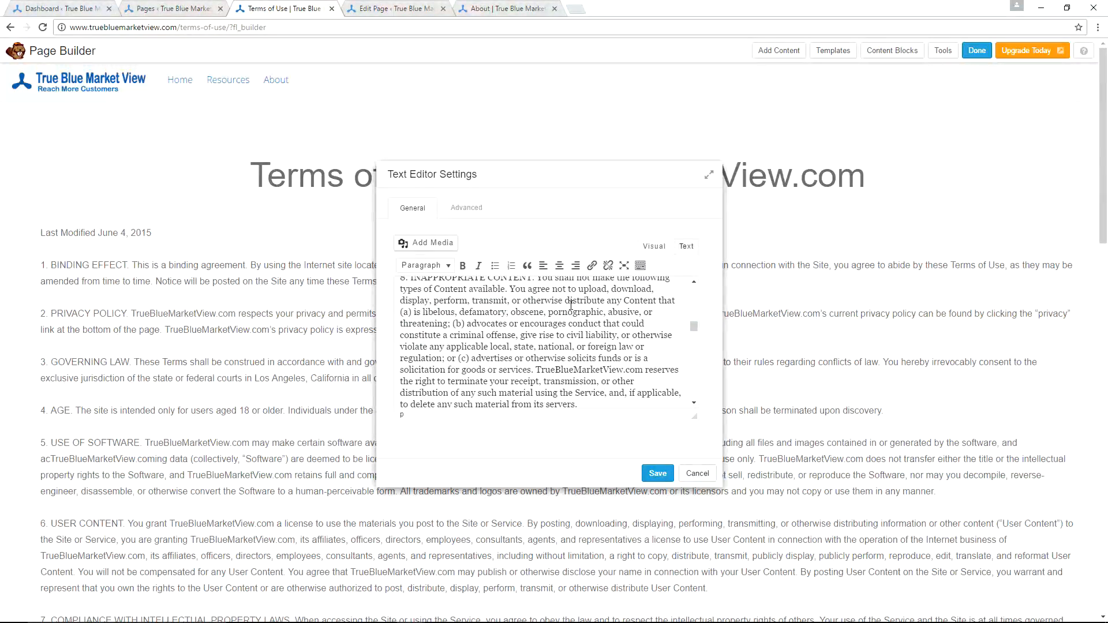
scroll(575, 319, down, 1)
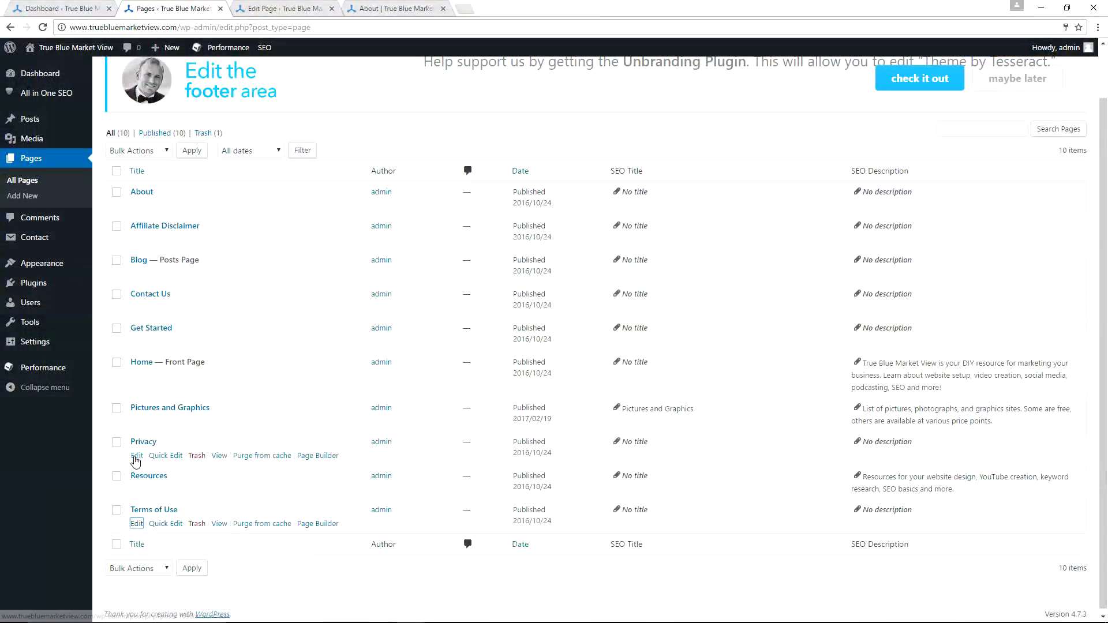
Open the Privacy page's editor in a new tab and launch Page Builder for it.
middle_click(135, 457)
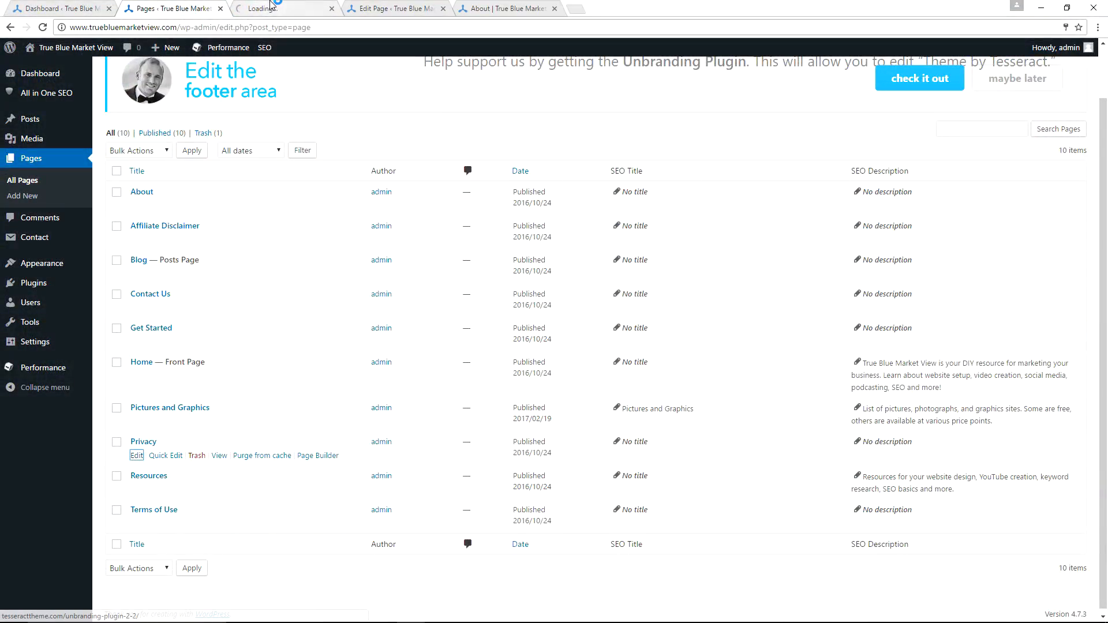
click(271, 4)
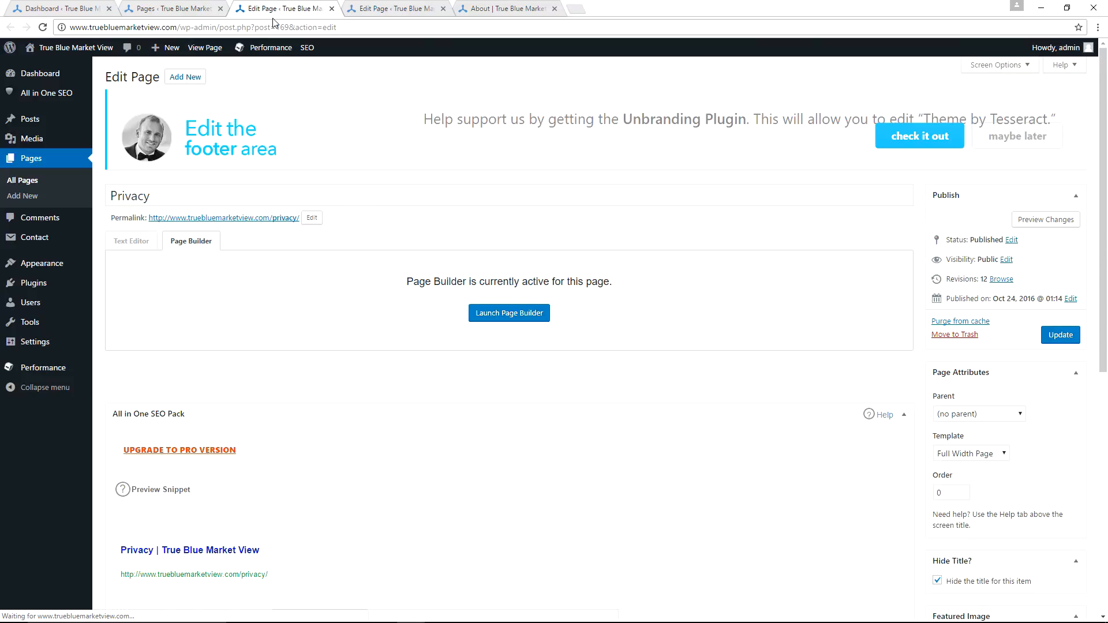
click(509, 316)
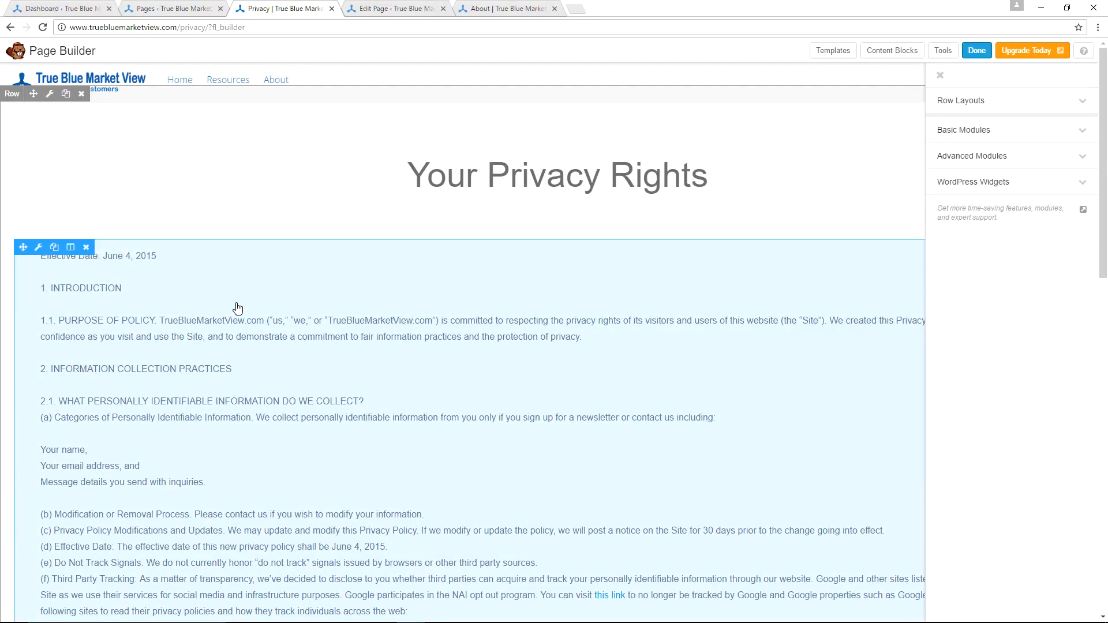
Scroll through the Privacy page's layout in Page Builder, then close its tab.
scroll(237, 308, down, 6)
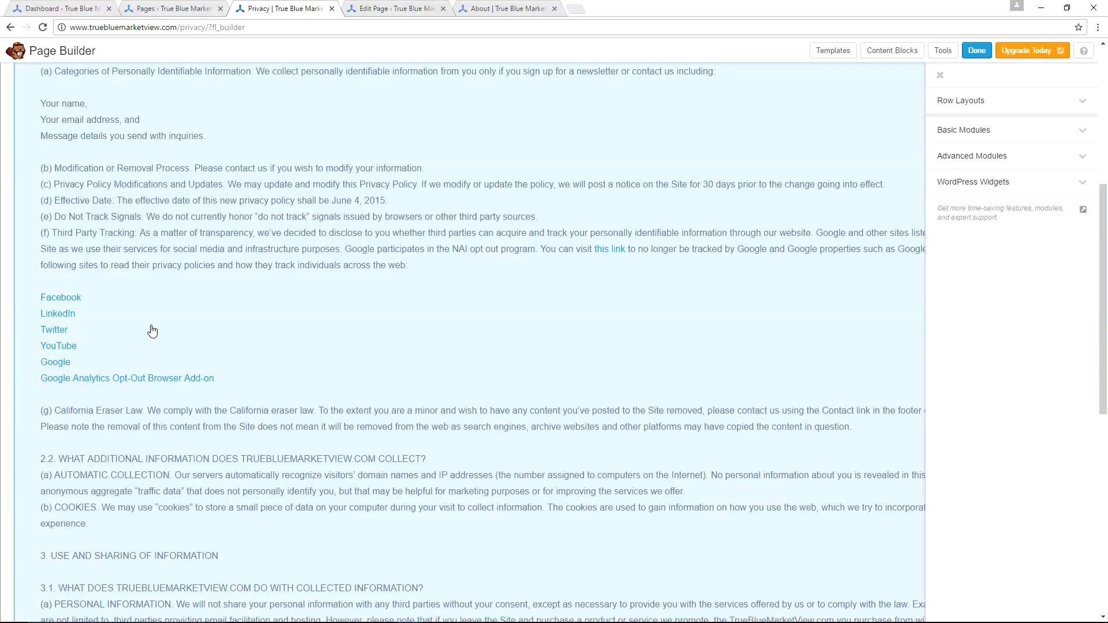
scroll(299, 340, down, 3)
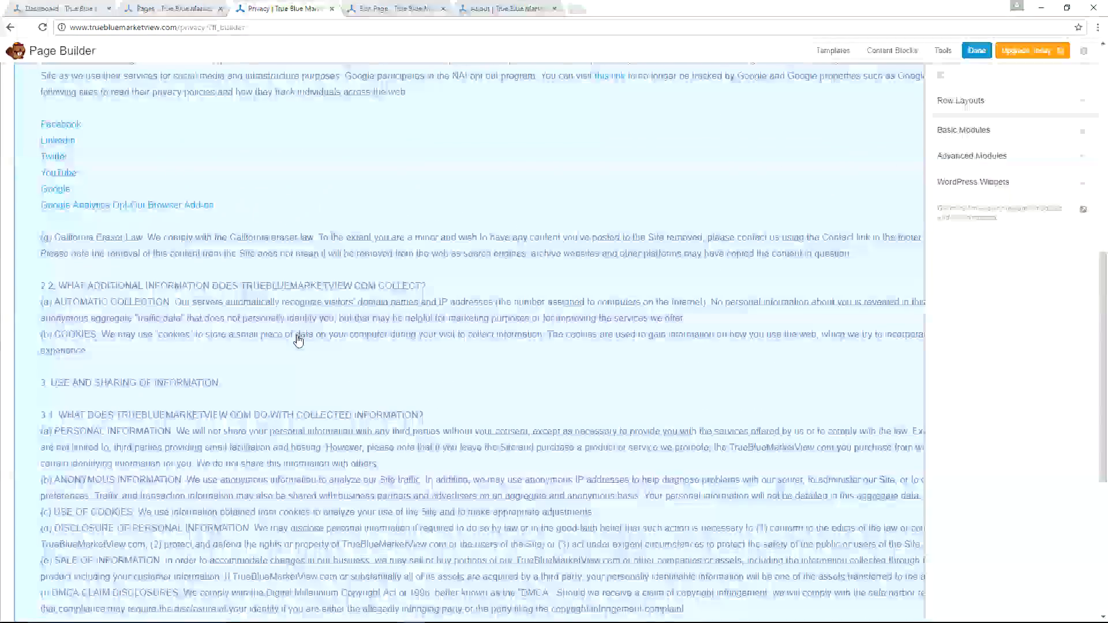
scroll(299, 340, down, 6)
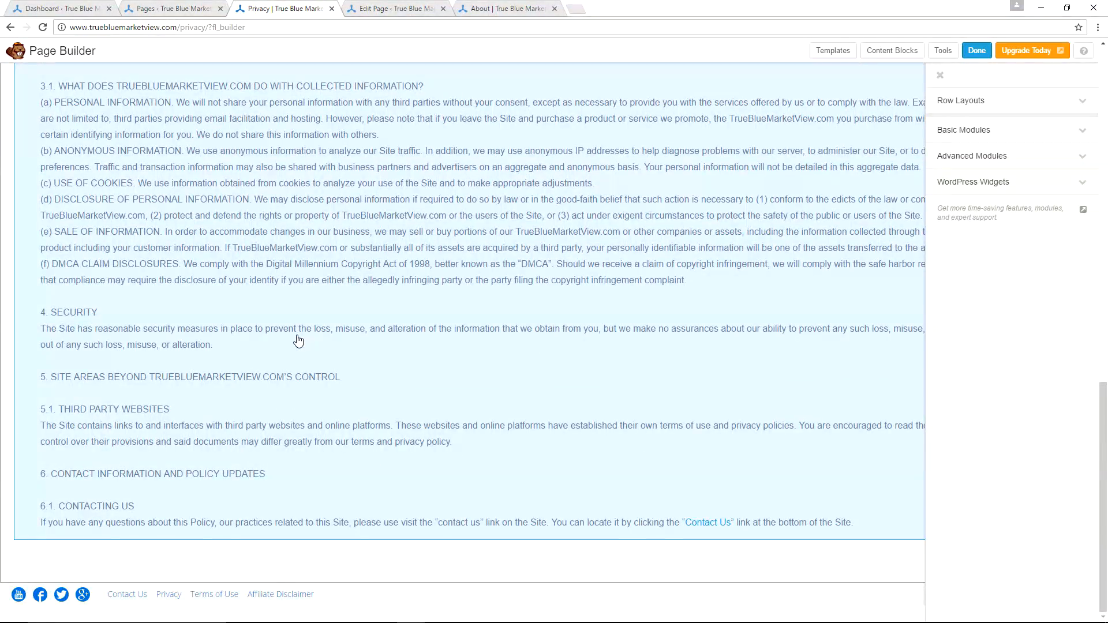
scroll(299, 340, up, 15)
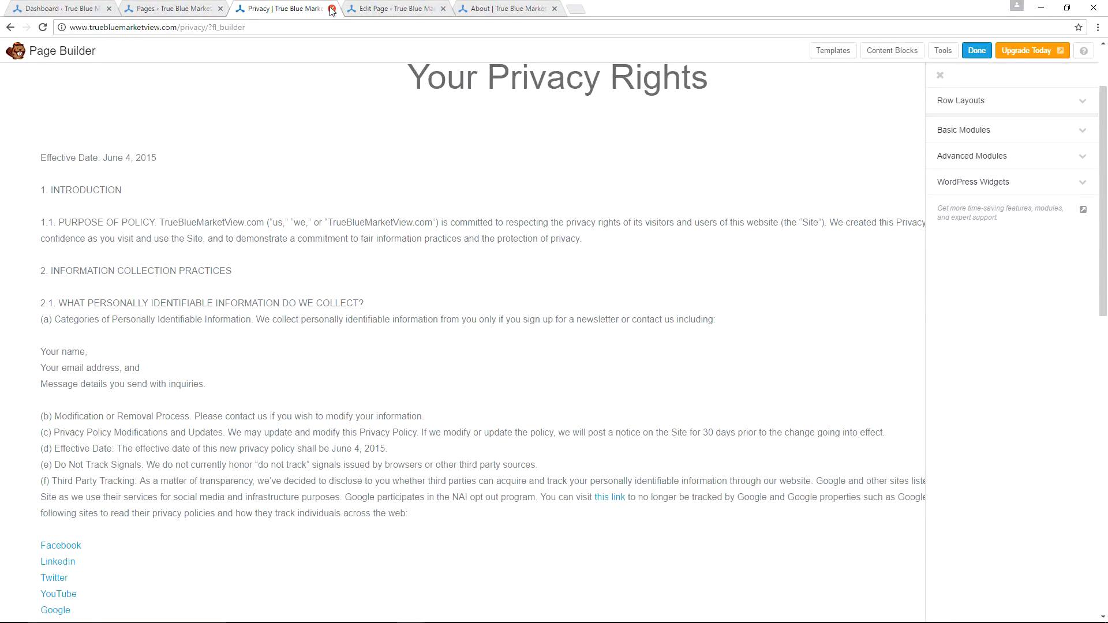
click(332, 9)
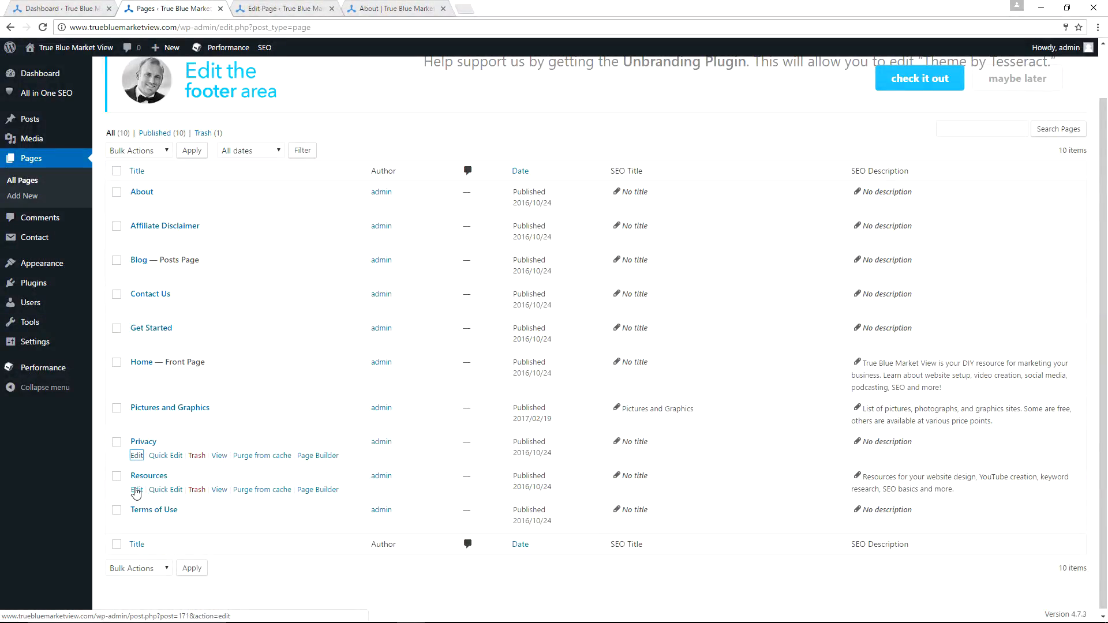
Open the Resources page in Page Builder and expand the row layouts list.
middle_click(136, 492)
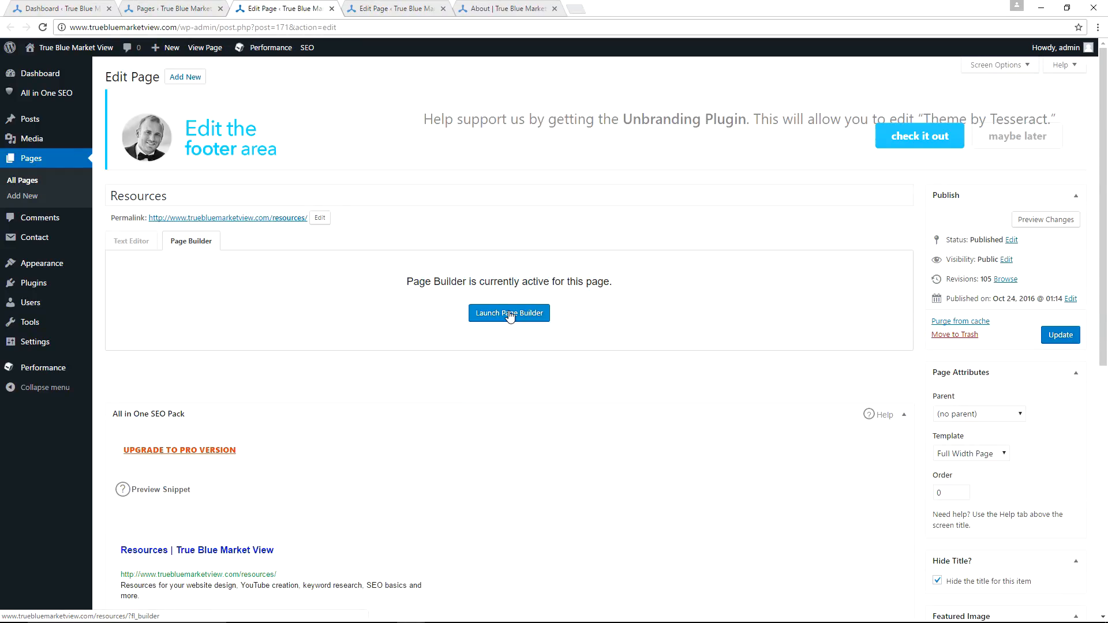
click(510, 313)
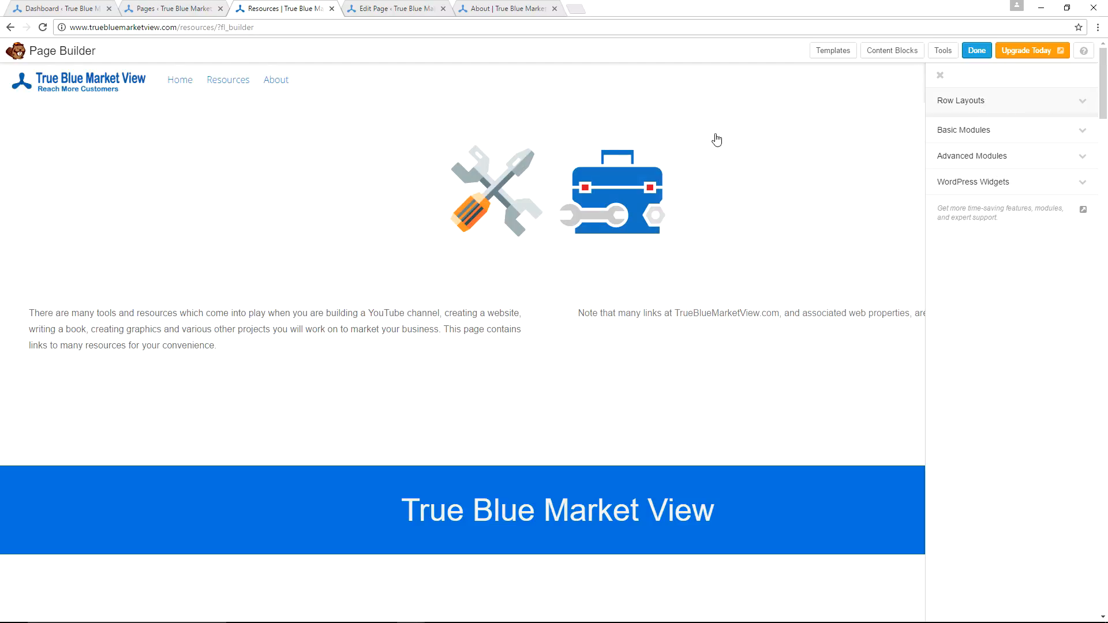
click(968, 109)
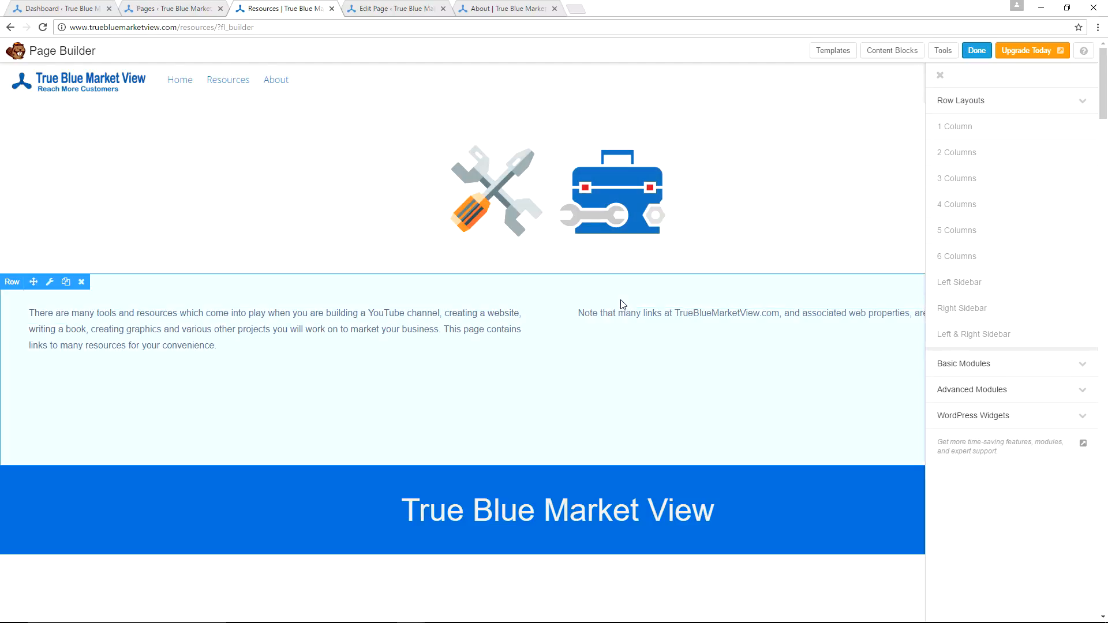
Scroll through the Resources page's rows and sections in Page Builder, then close its tab.
scroll(424, 338, down, 4)
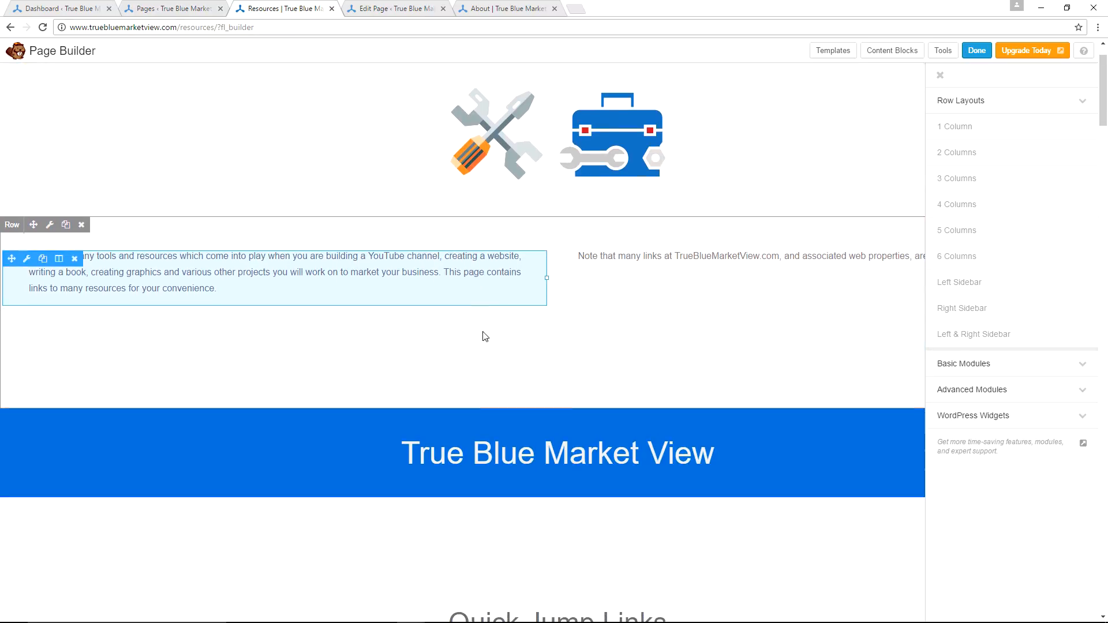
scroll(424, 346, down, 5)
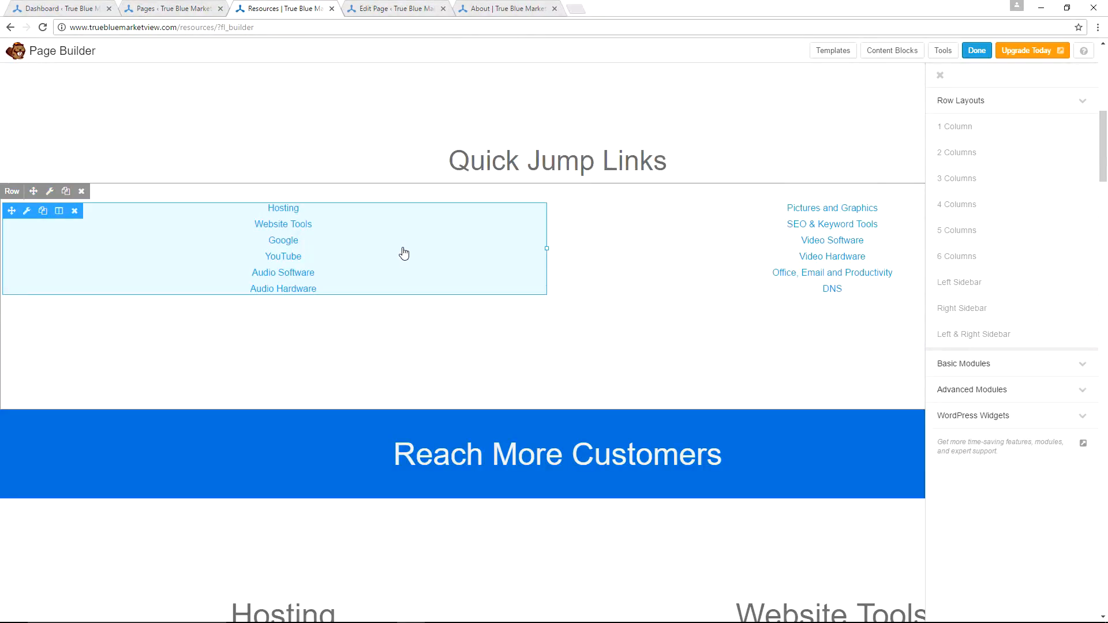
scroll(635, 289, down, 3)
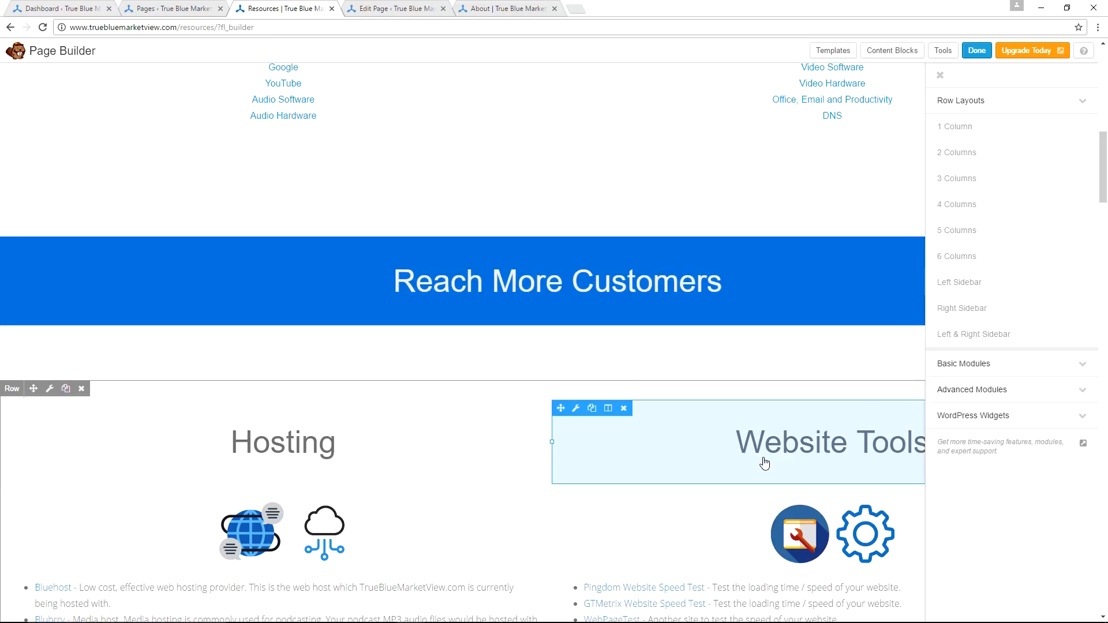
scroll(534, 347, down, 2)
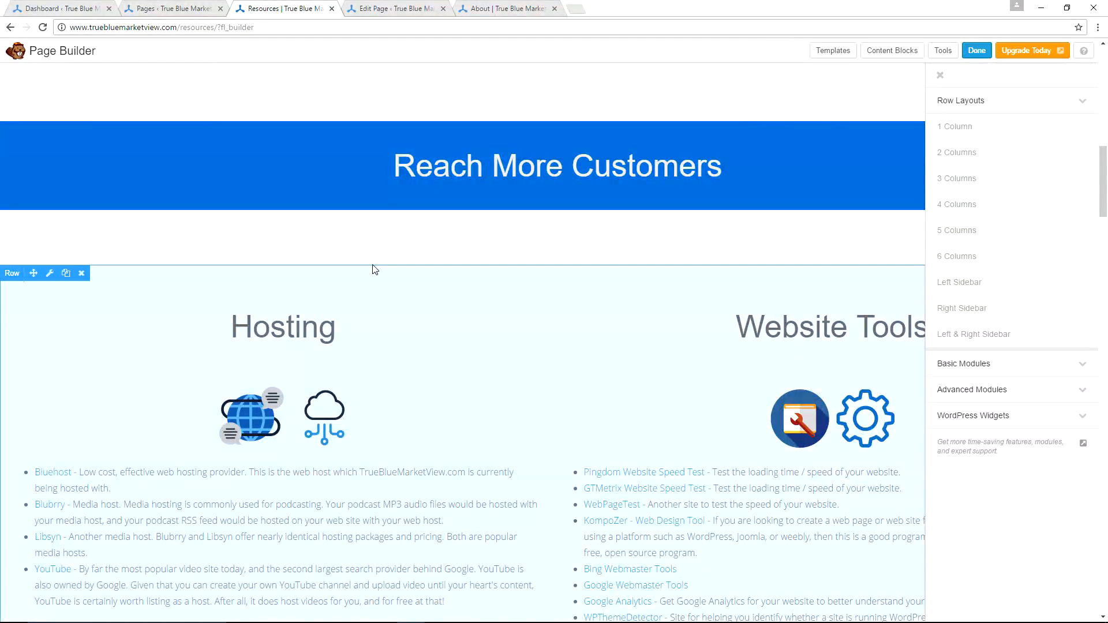
scroll(374, 266, down, 4)
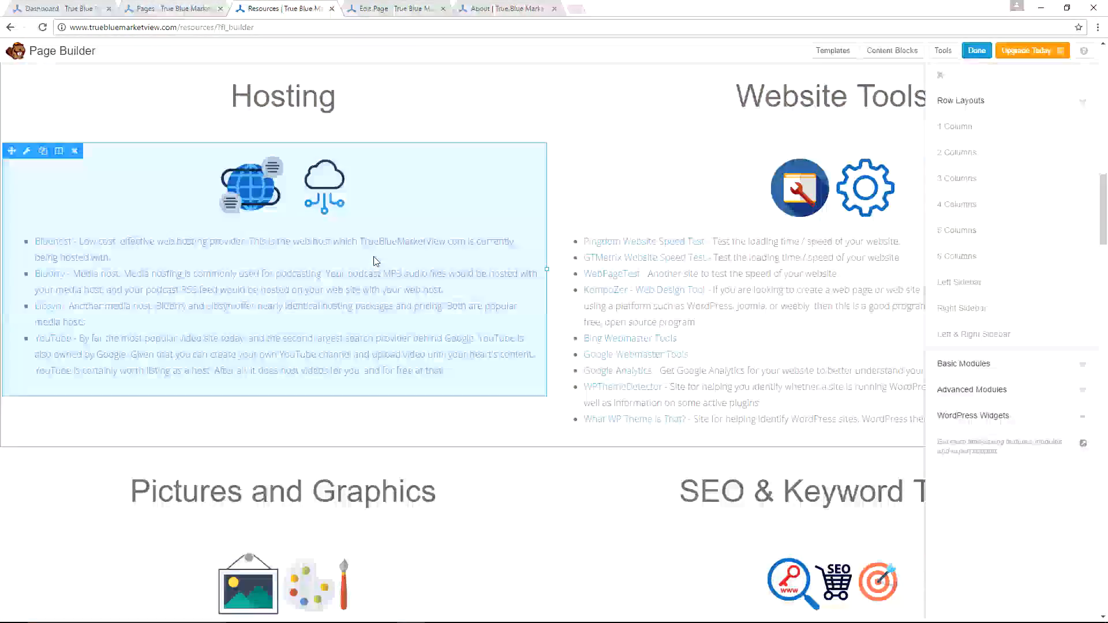
scroll(375, 263, down, 3)
scroll(374, 261, down, 3)
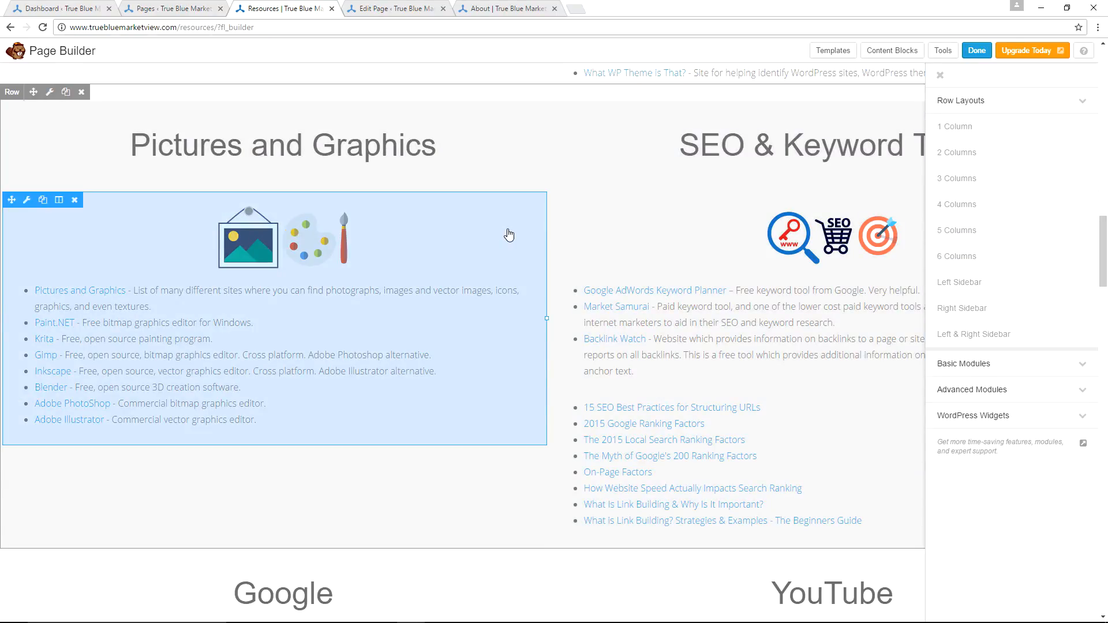
scroll(456, 225, down, 10)
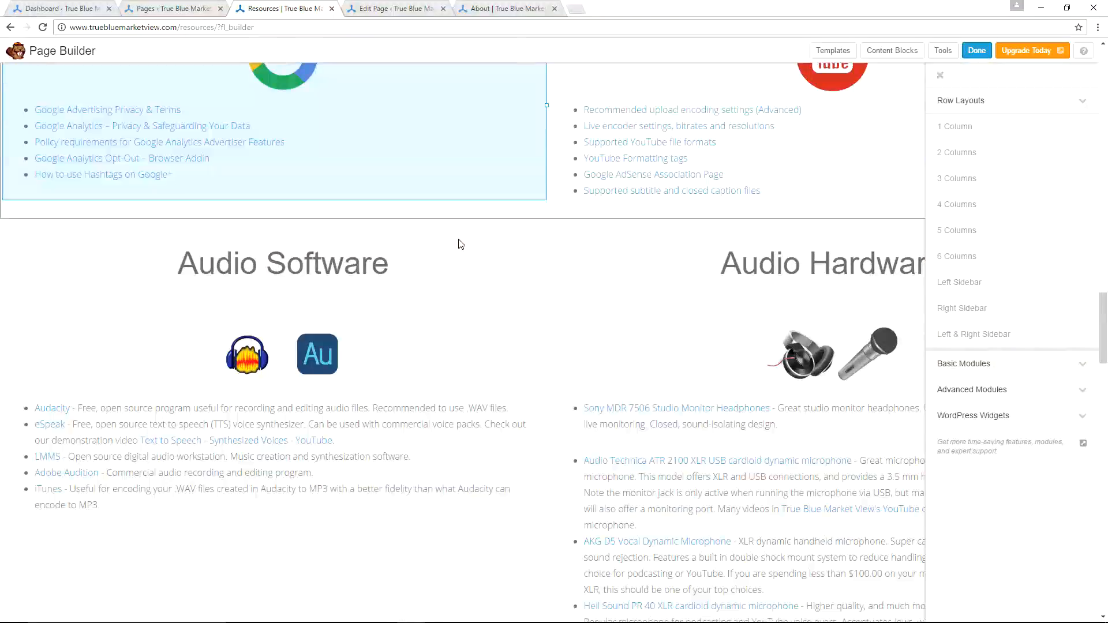
scroll(459, 242, down, 10)
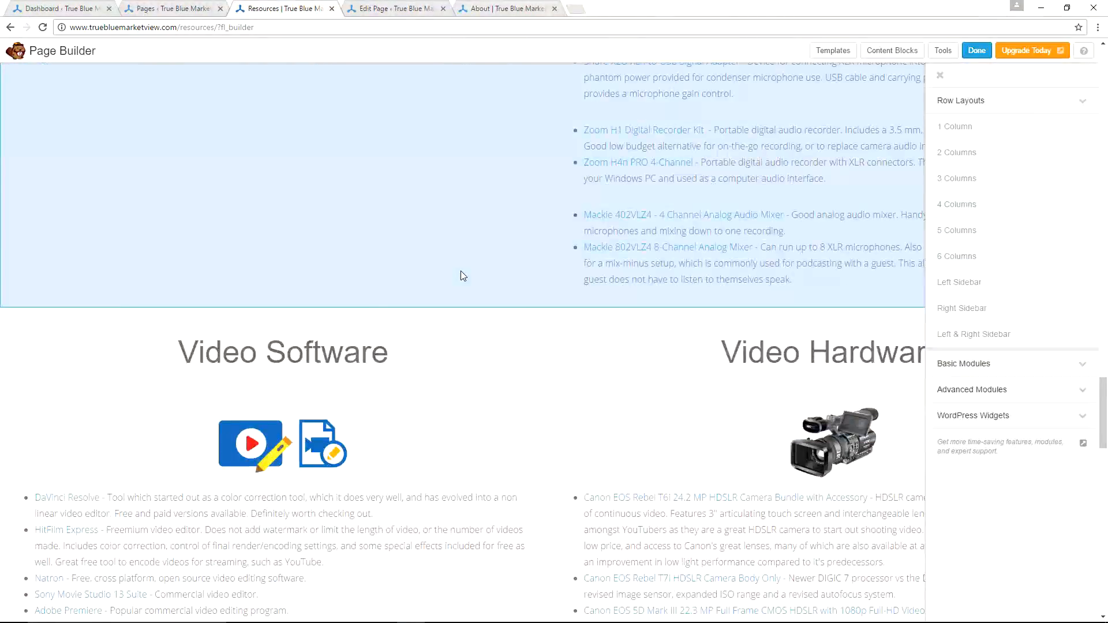
key(ctrl+w)
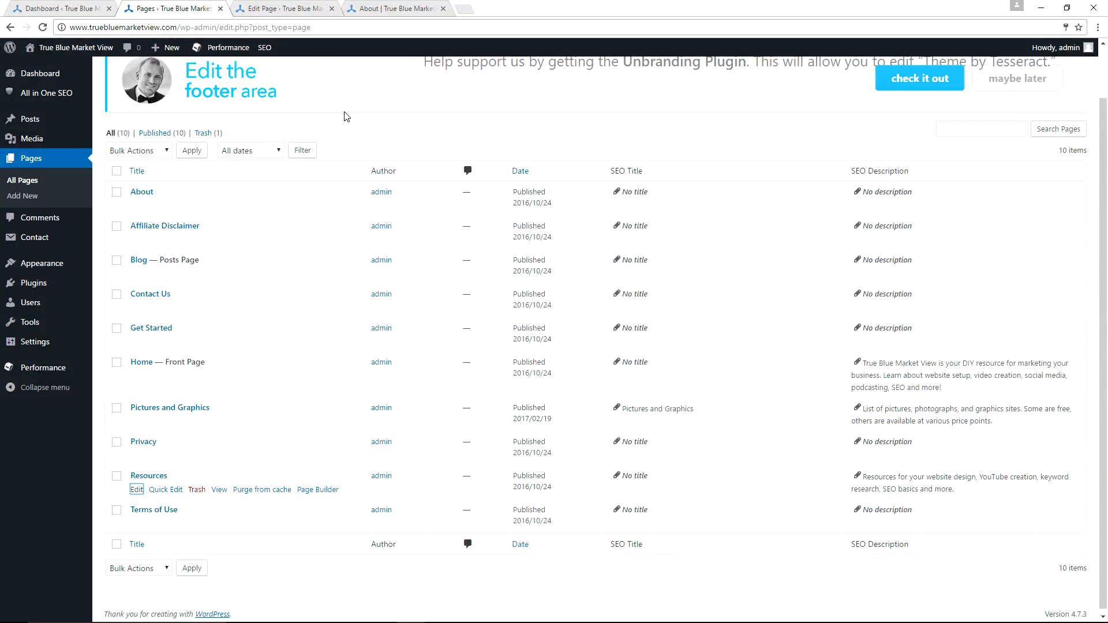